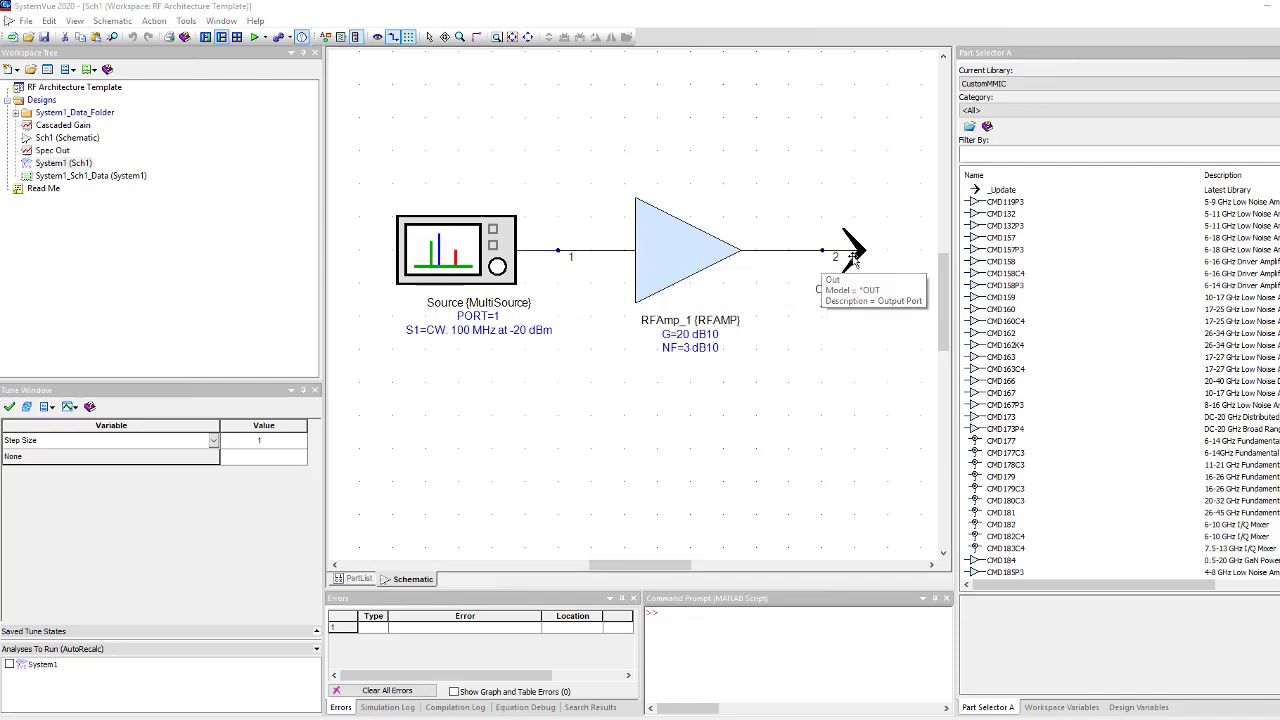
- Replace the RF amplifier between the source and the output port with the CMD243 balanced driver amplifier from the CustomMMIC library
click(661, 260)
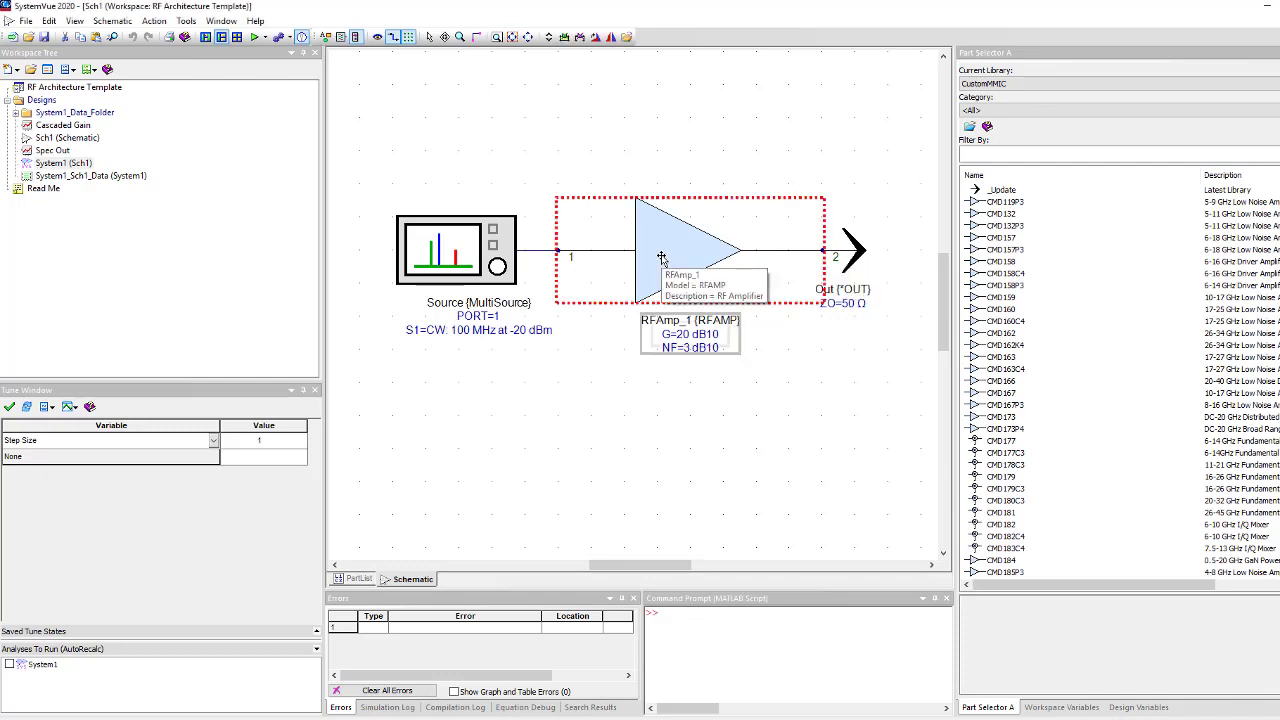
key(Delete)
scroll(1110, 390, down, 3)
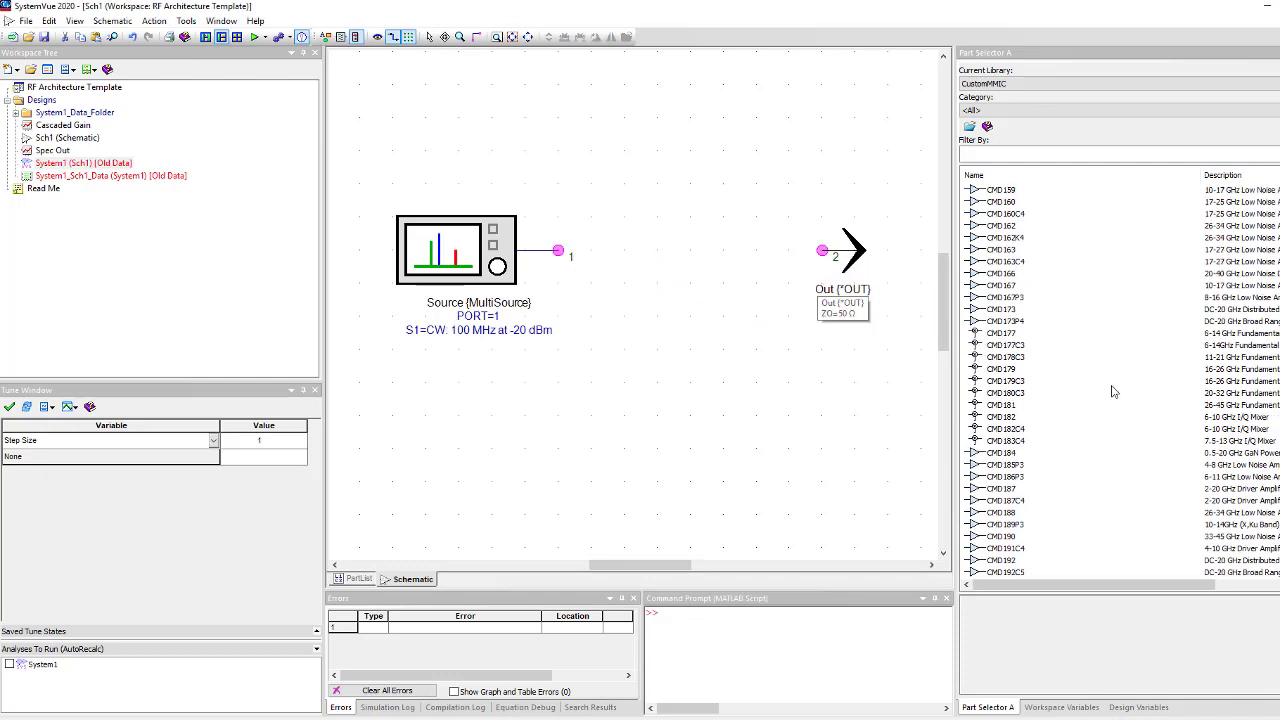
scroll(1110, 393, down, 8)
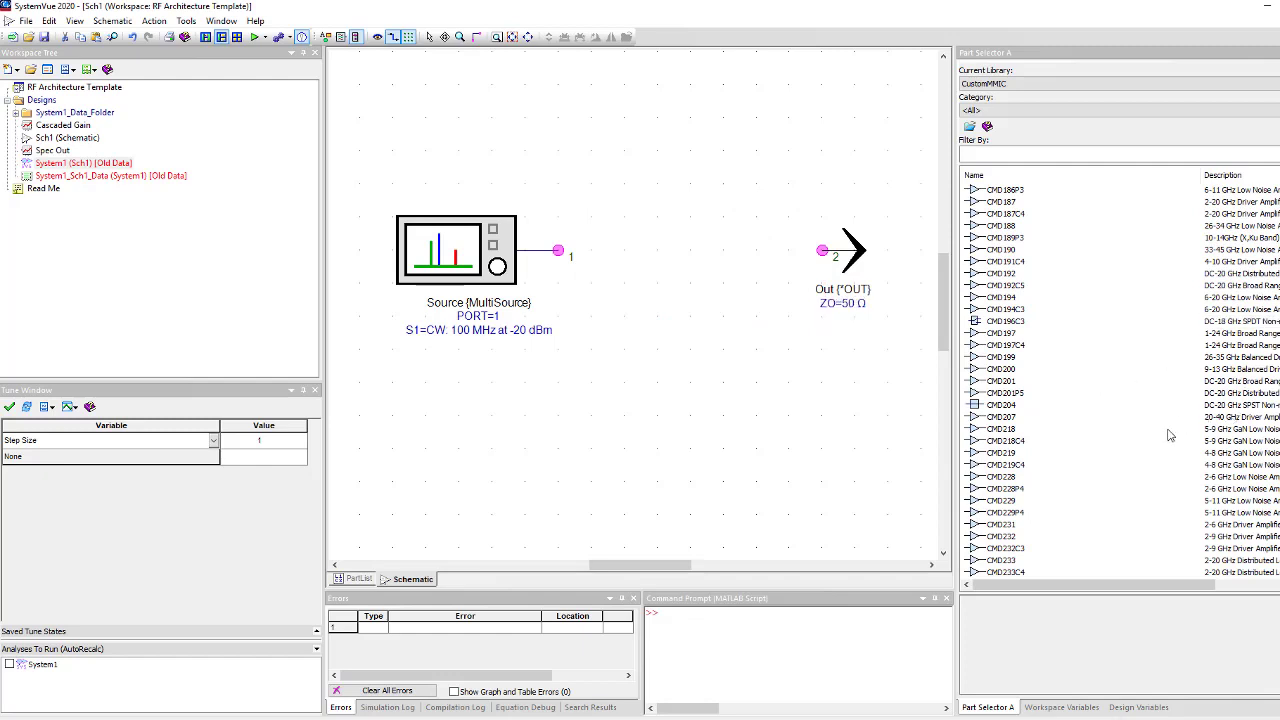
scroll(1172, 436, down, 6)
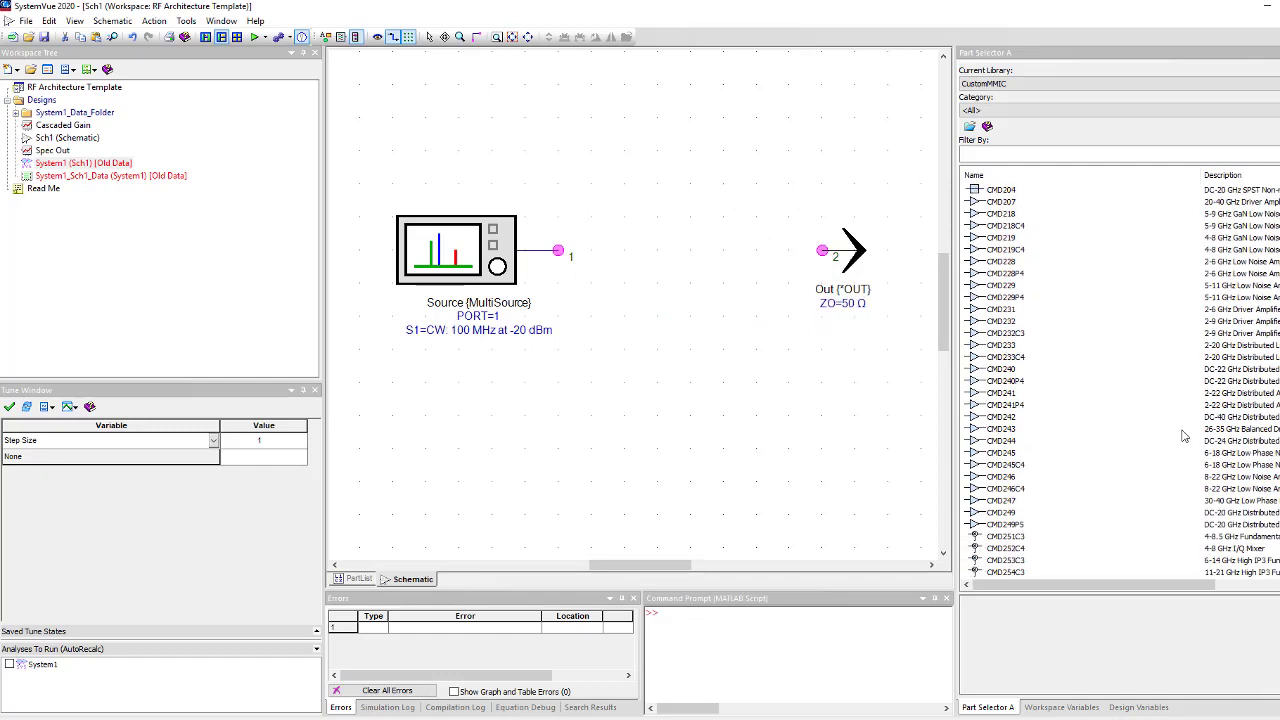
scroll(1230, 432, down, 2)
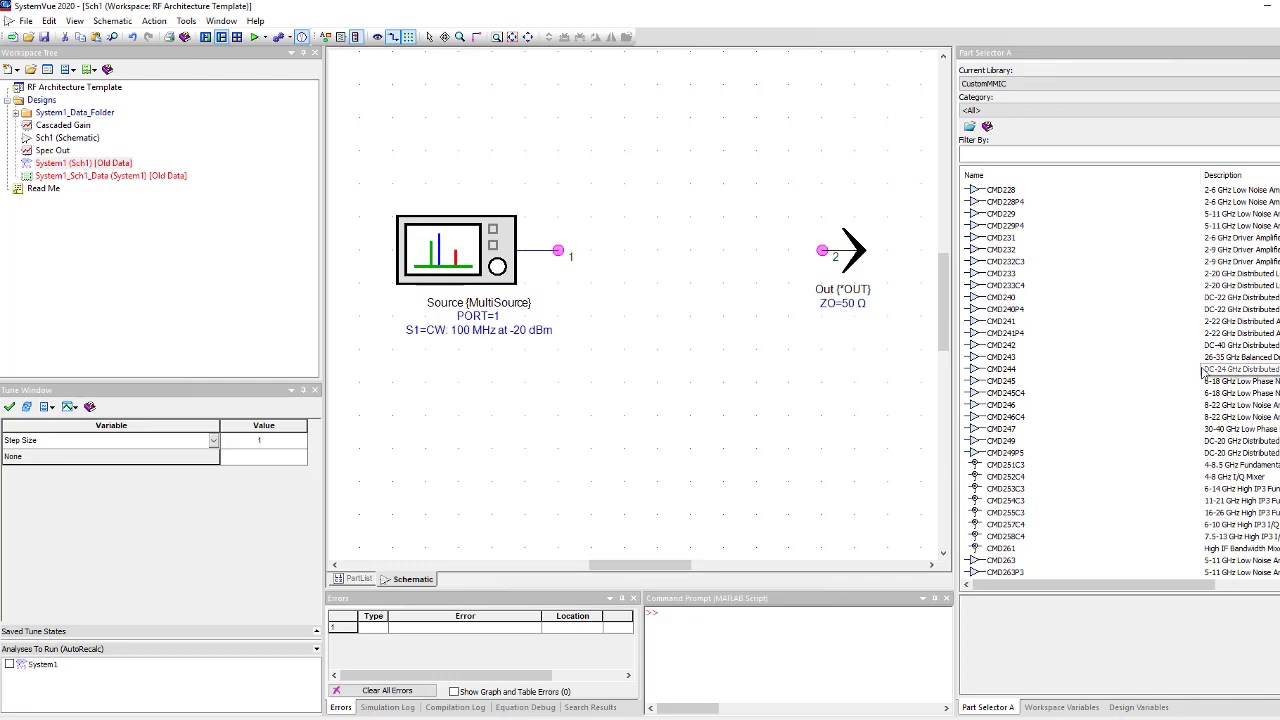
click(997, 357)
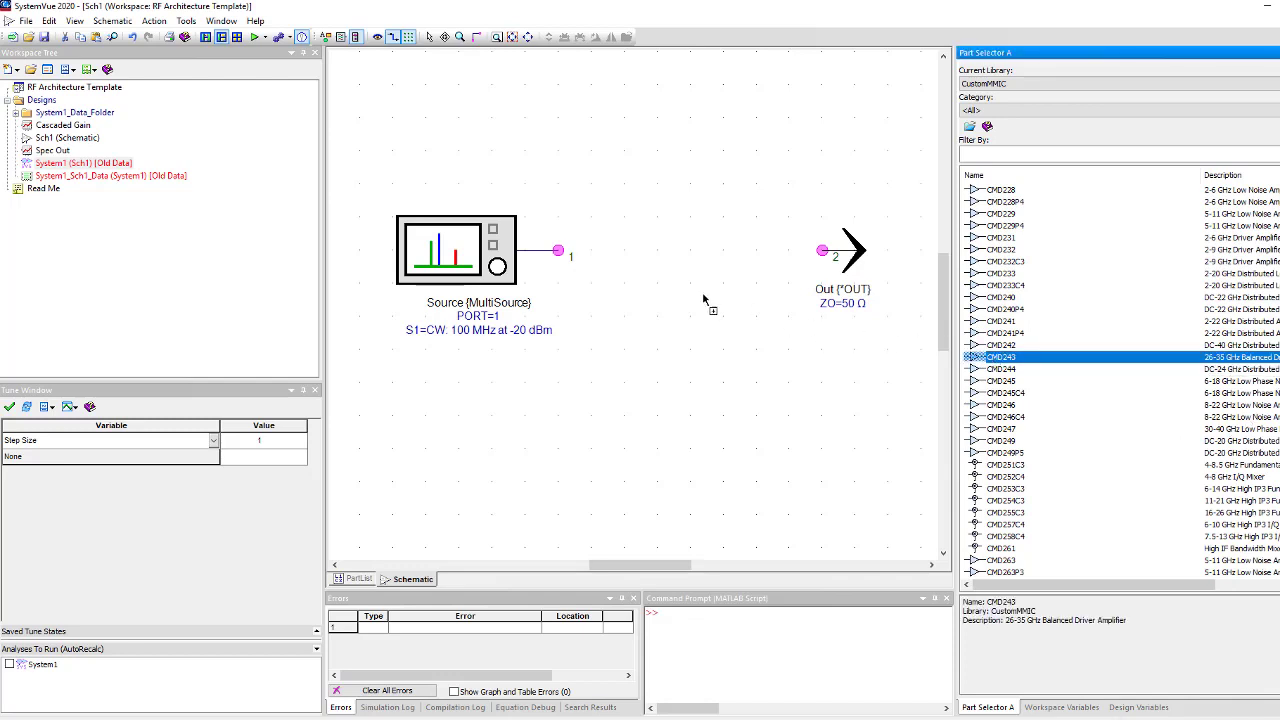
click(572, 259)
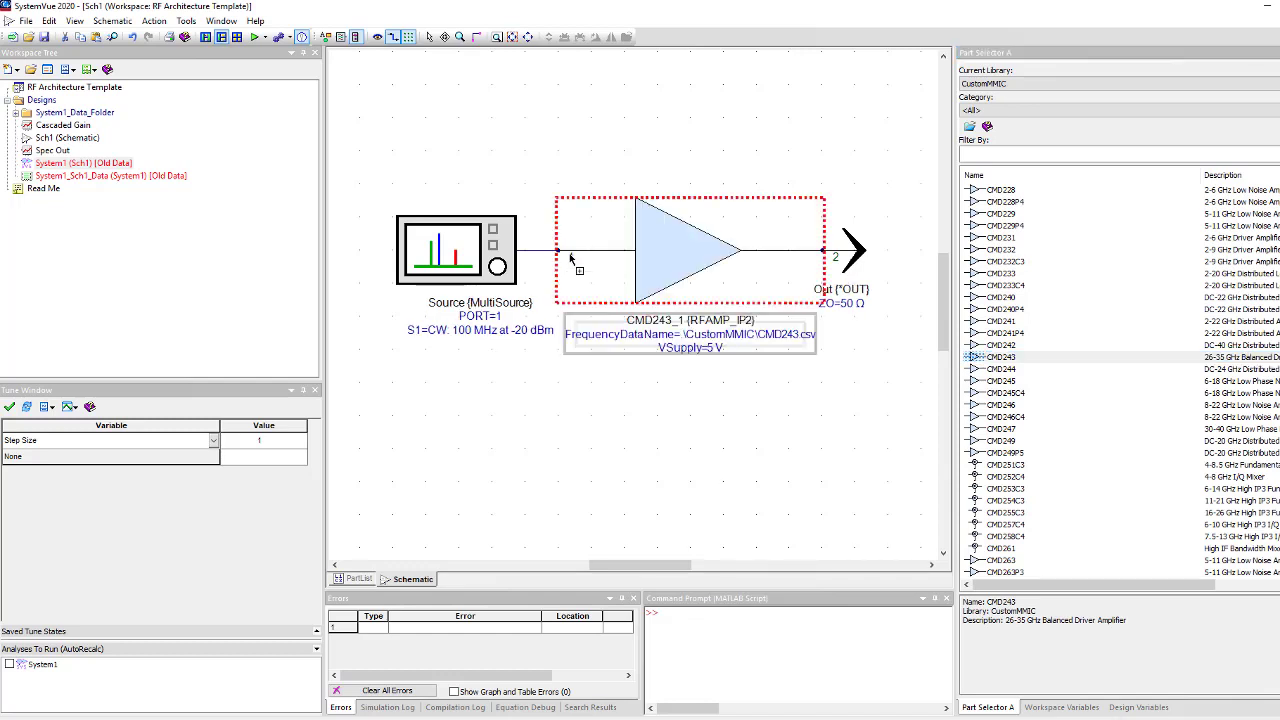
click(750, 400)
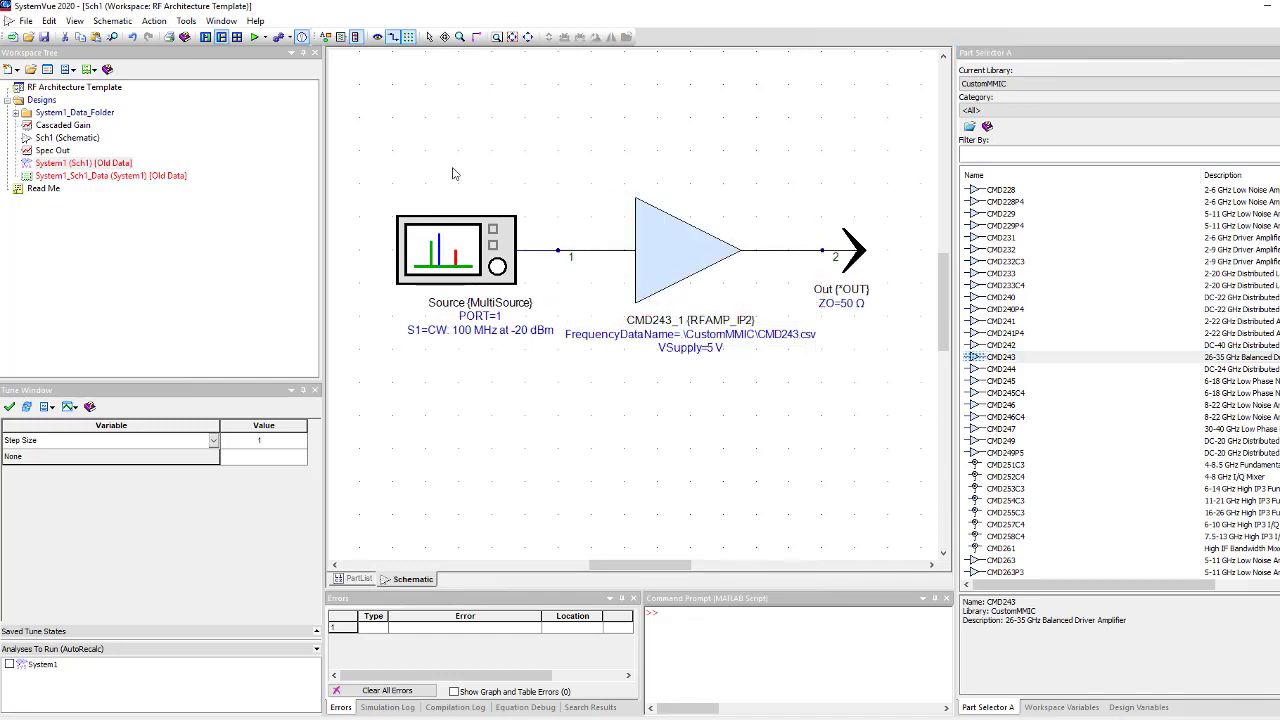
- Recalculate the System1 analysis and open the CMD243 dataset from the workspace
right_click(54, 162)
click(122, 254)
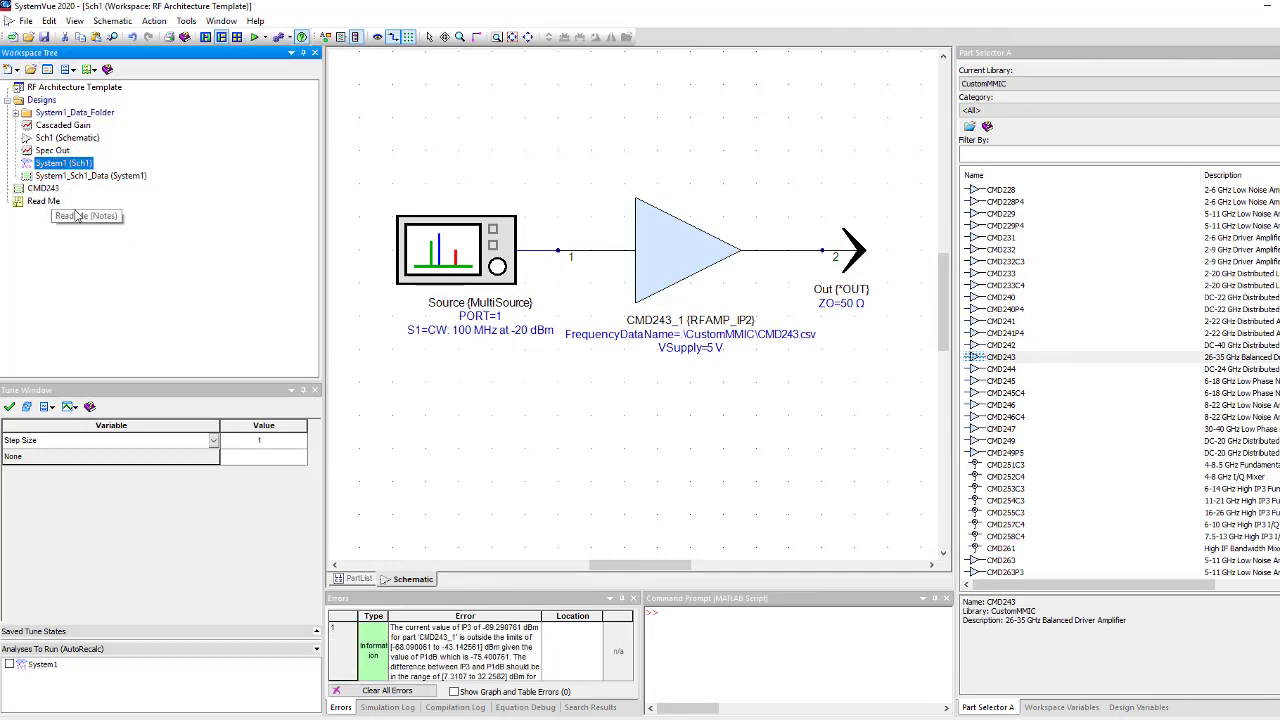
click(50, 190)
double_click(50, 191)
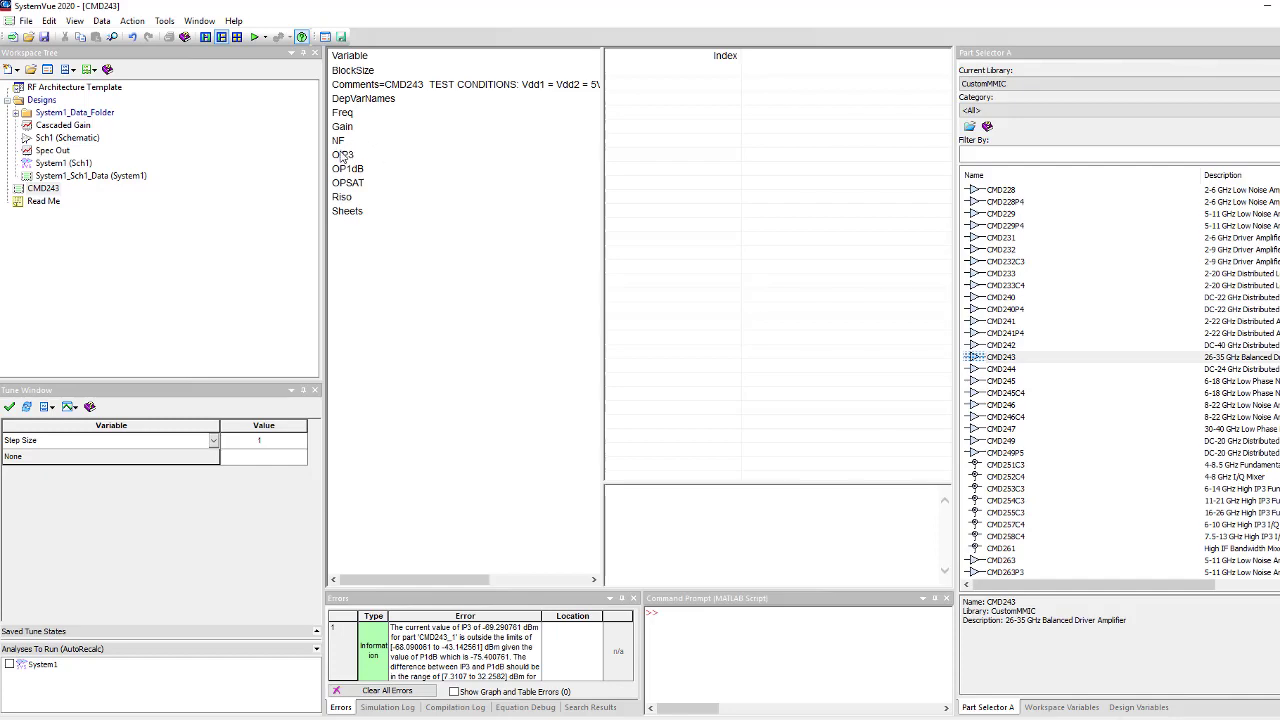
- Examine the dataset's frequency, gain and noise figure variables and the OP1dB values across the amplifier's operating band
click(345, 114)
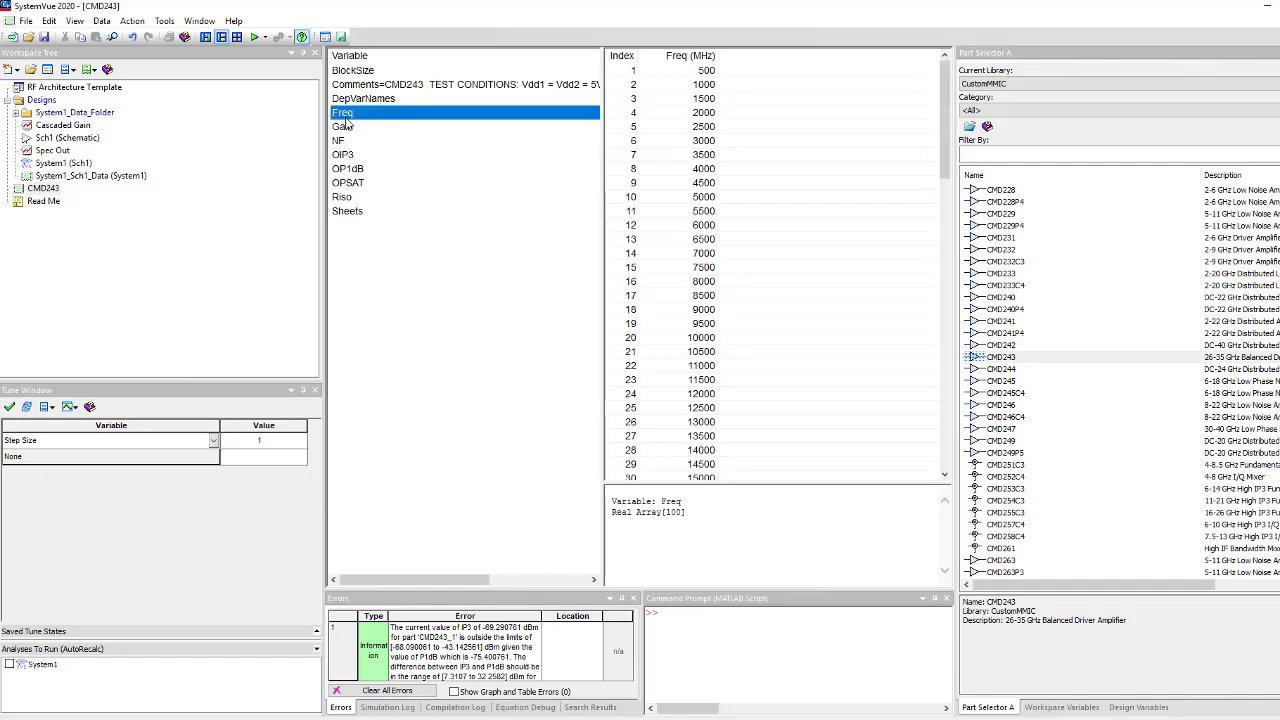
click(344, 127)
click(344, 155)
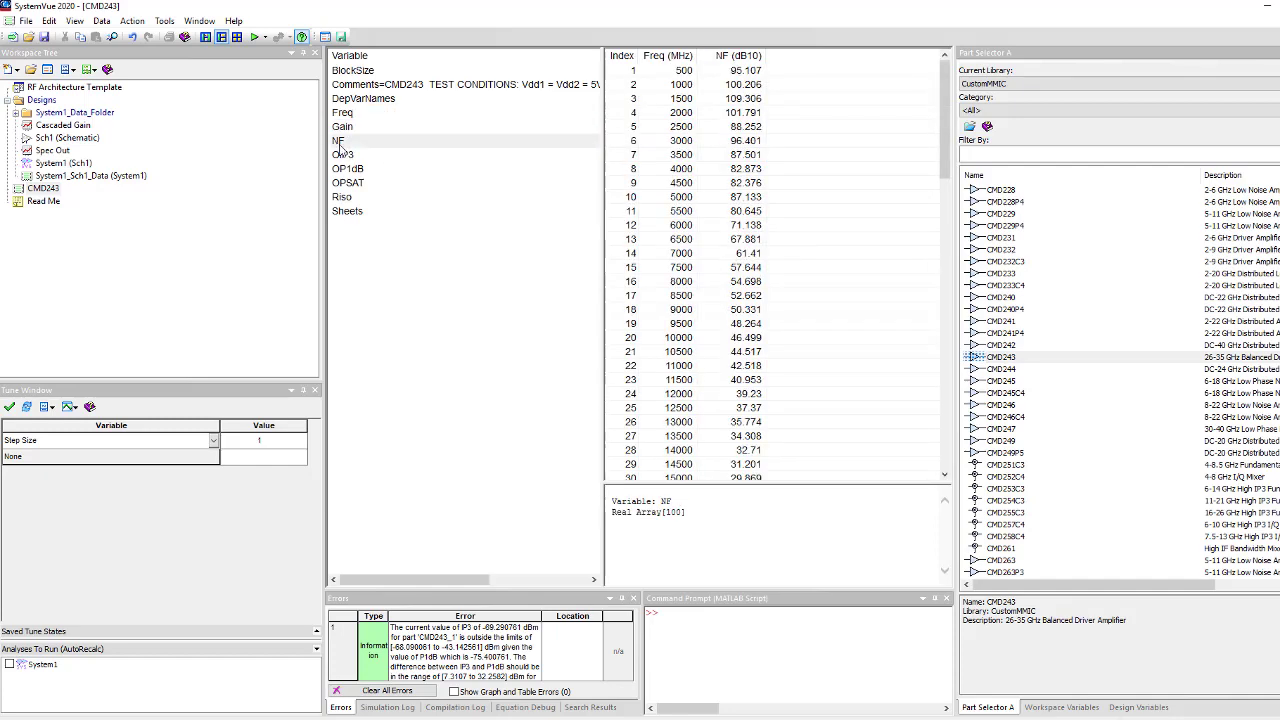
click(350, 172)
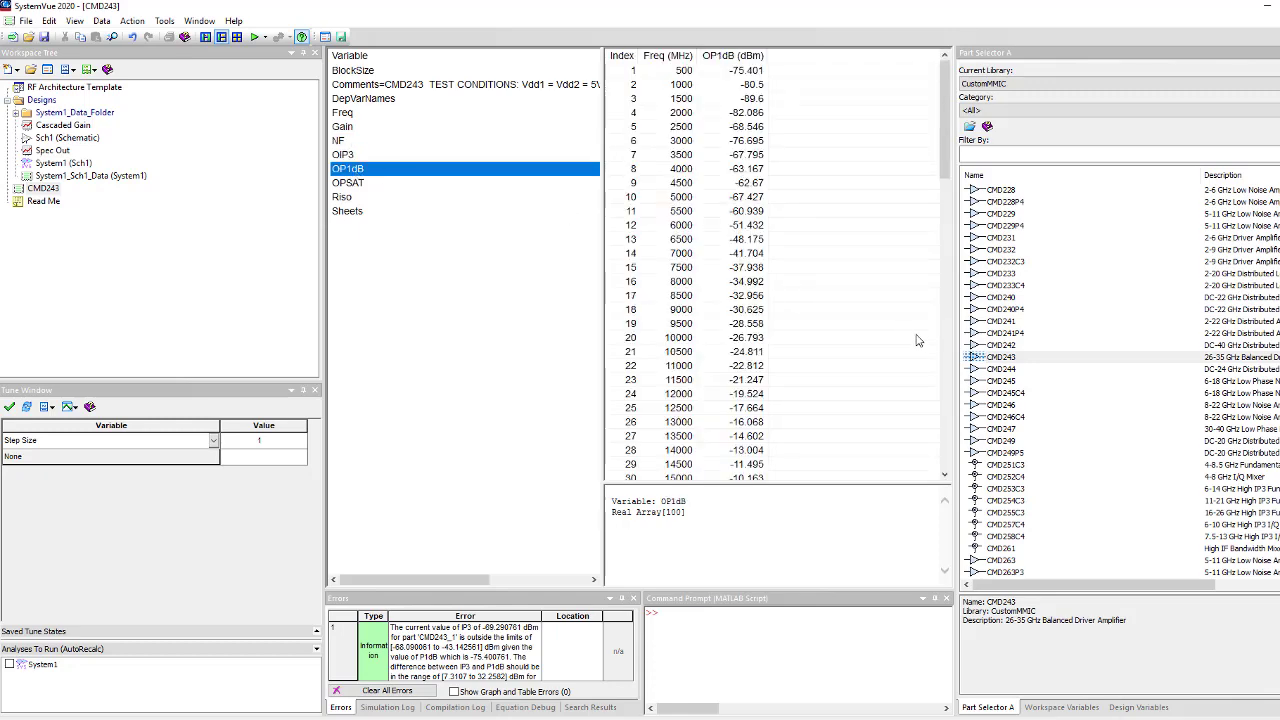
scroll(900, 325, down, 19)
scroll(867, 313, up, 3)
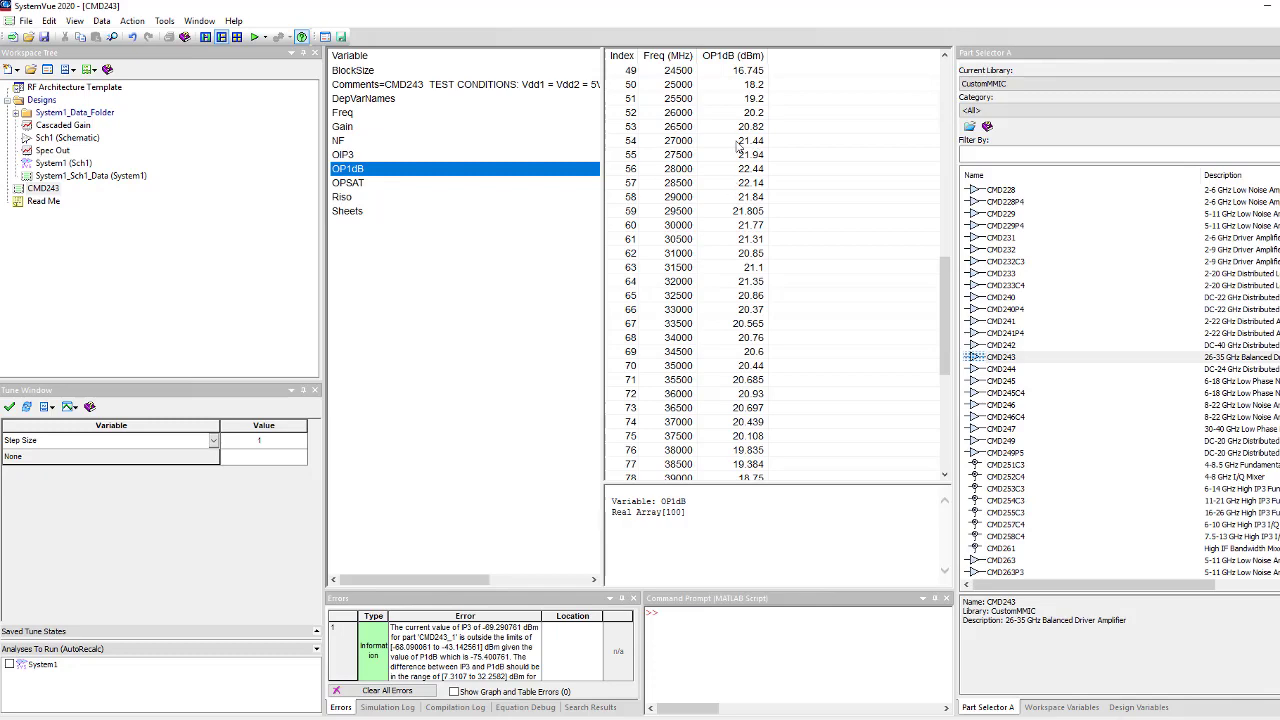
- Examine the OIP3 and NF values over frequency in the CMD243 dataset, then return to the schematic
click(376, 156)
scroll(824, 277, down, 6)
scroll(824, 277, down, 8)
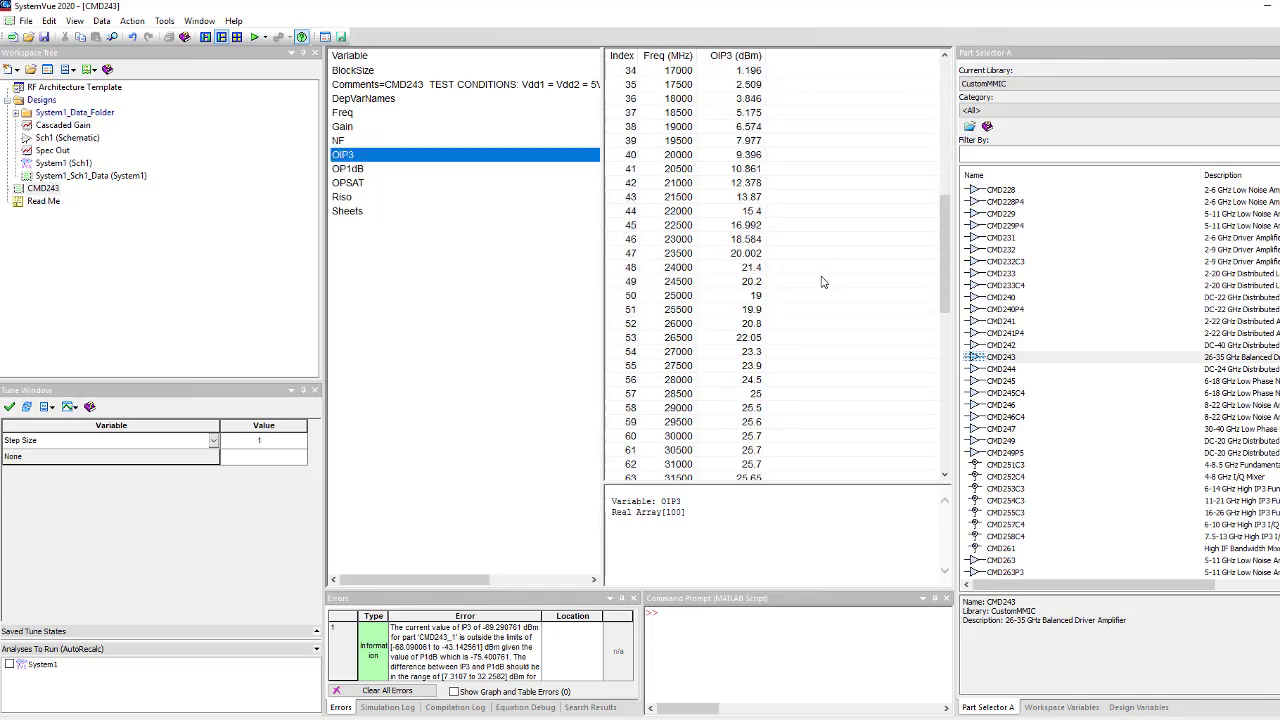
click(343, 140)
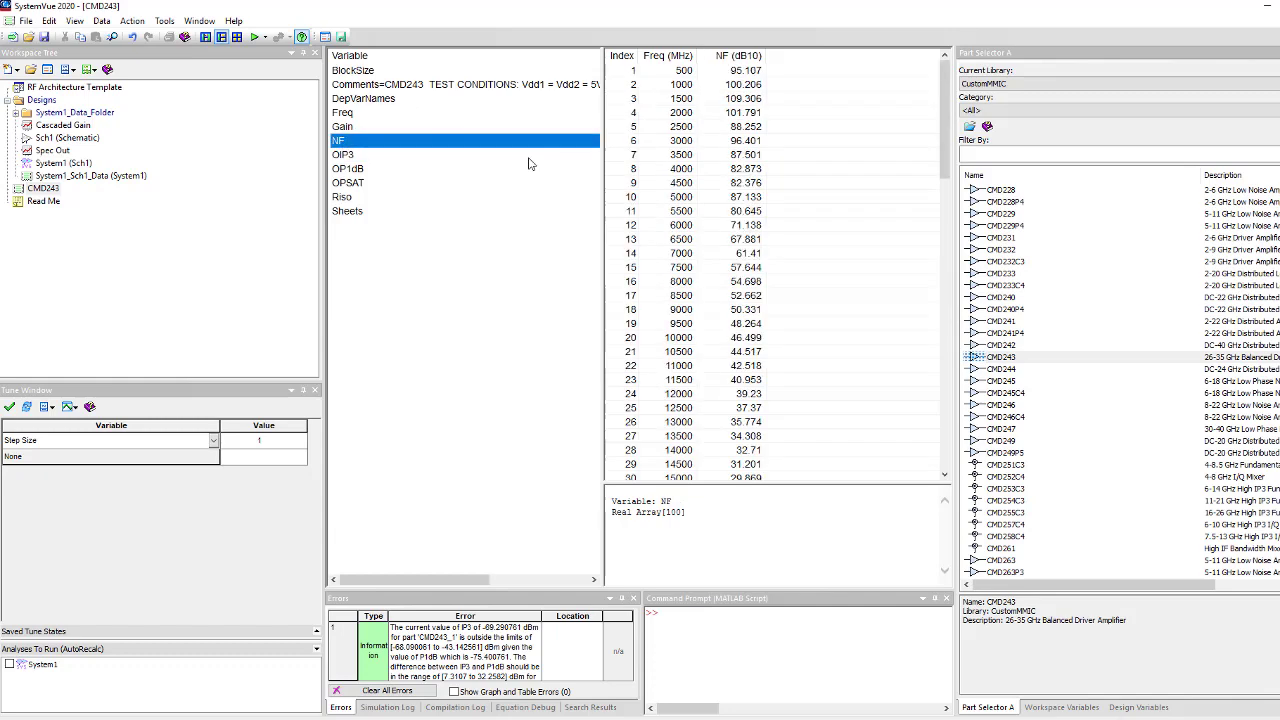
scroll(777, 297, down, 8)
scroll(781, 299, down, 10)
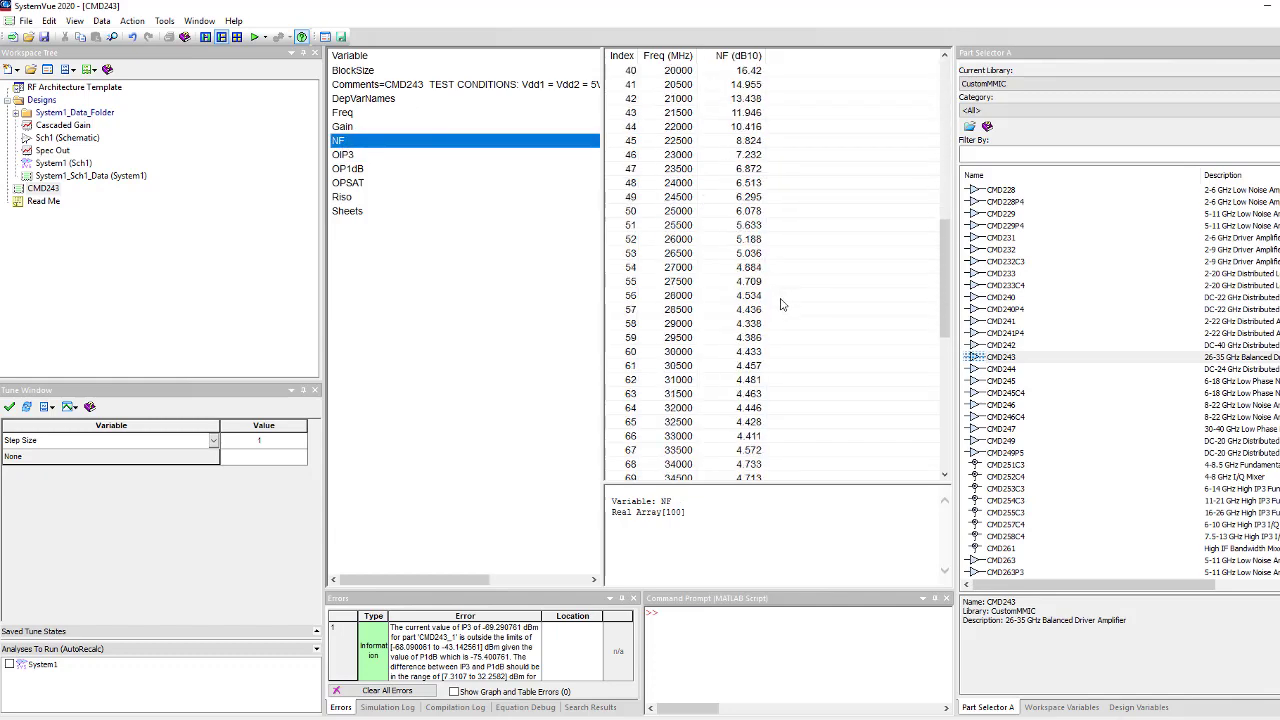
scroll(778, 300, up, 5)
click(1279, 20)
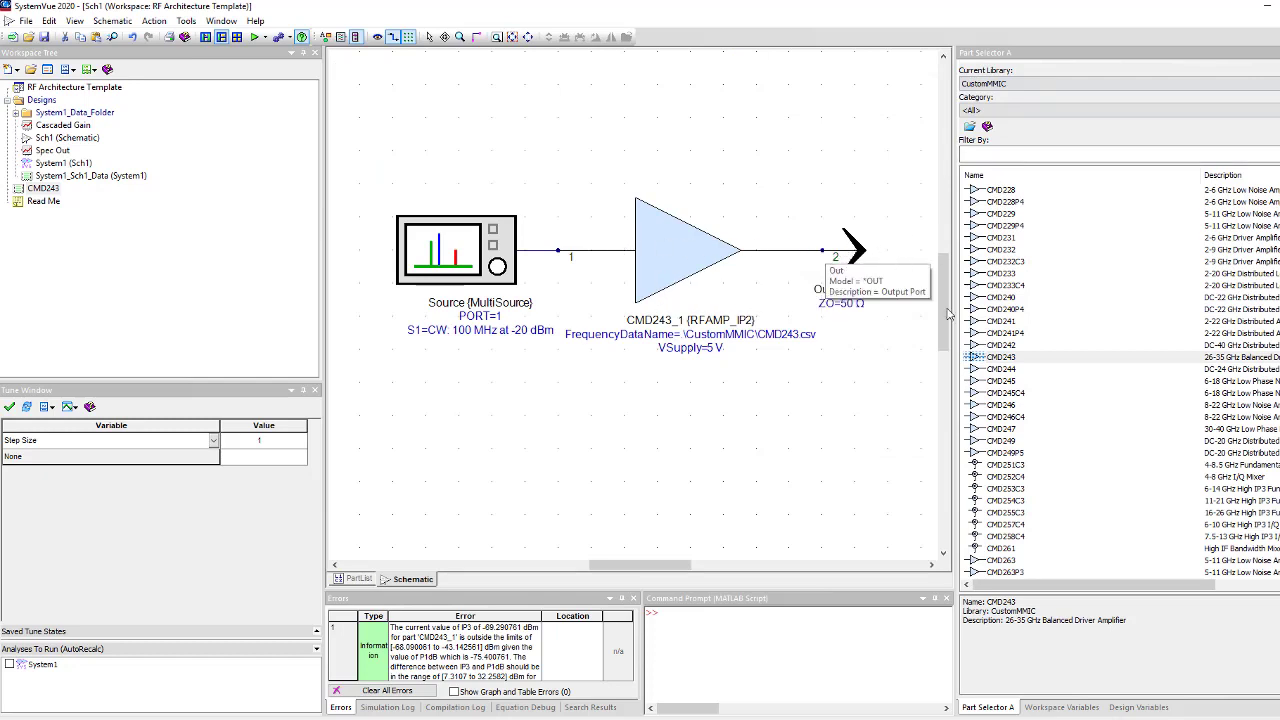
- Open the CMD243 library part's spreadsheet in Excel and look through its frequency-dependent data columns
right_click(1010, 364)
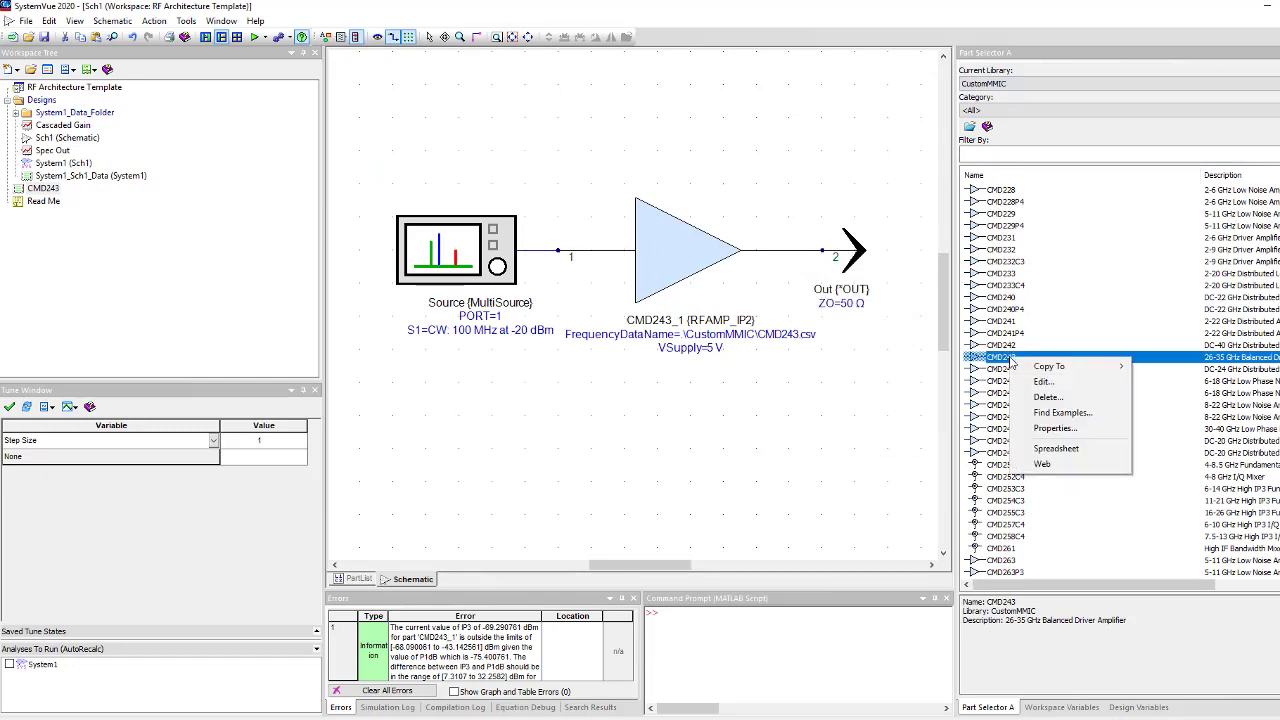
click(1078, 450)
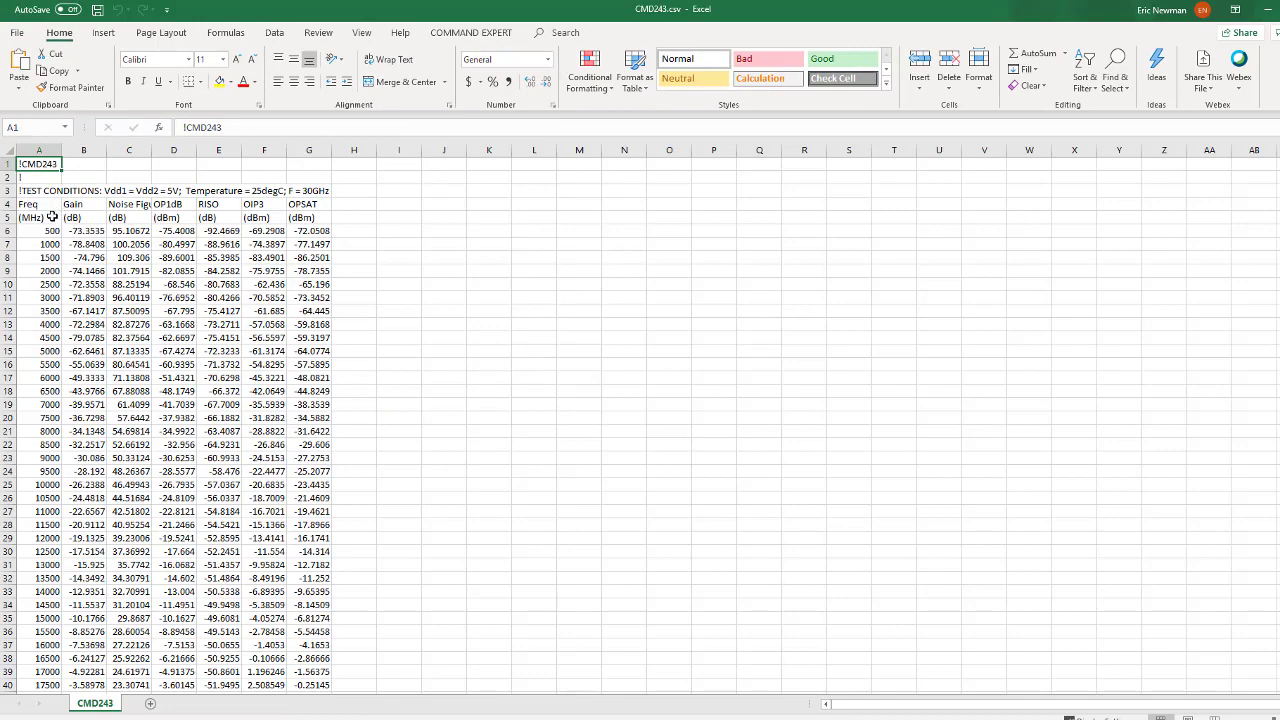
scroll(52, 218, down, 2)
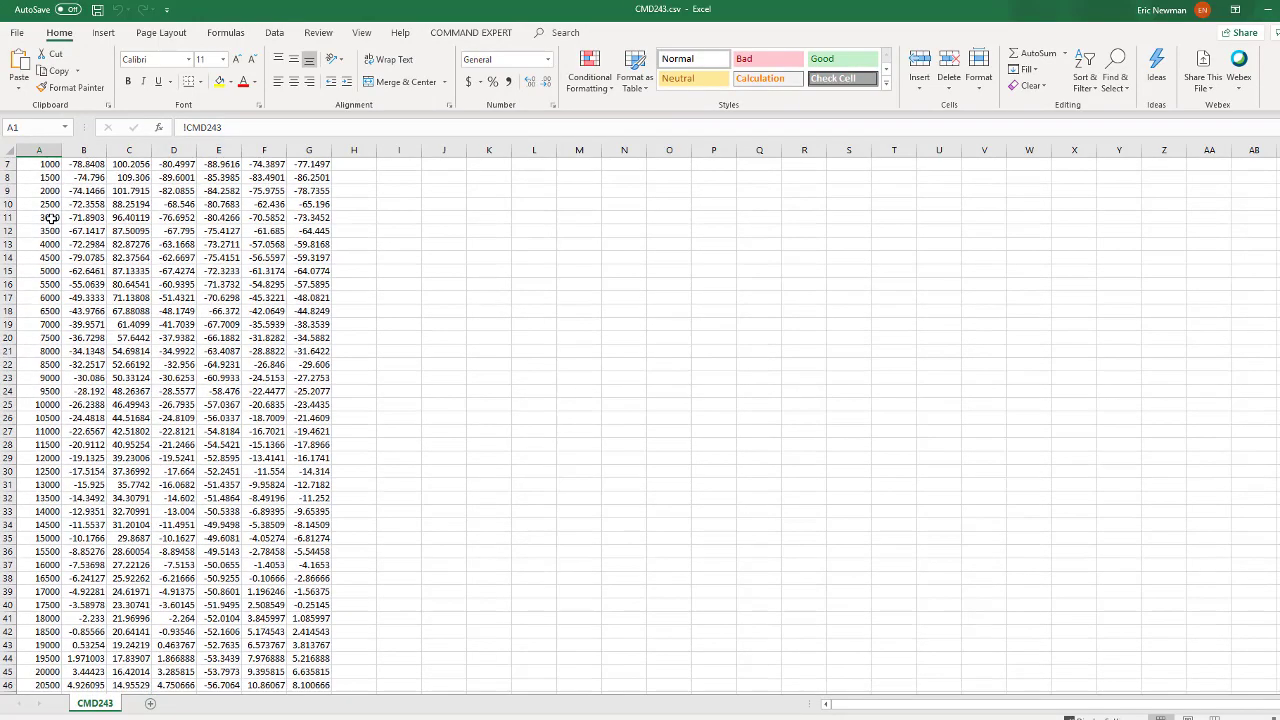
scroll(52, 218, up, 2)
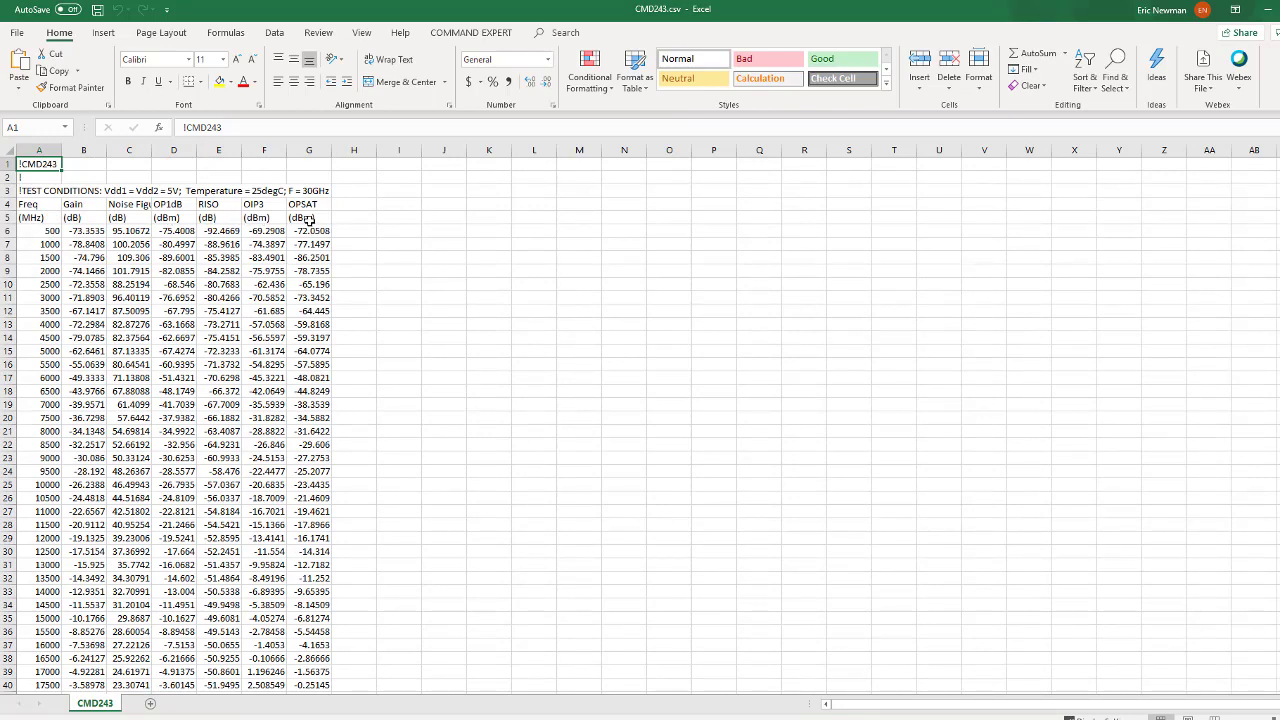
scroll(297, 285, down, 15)
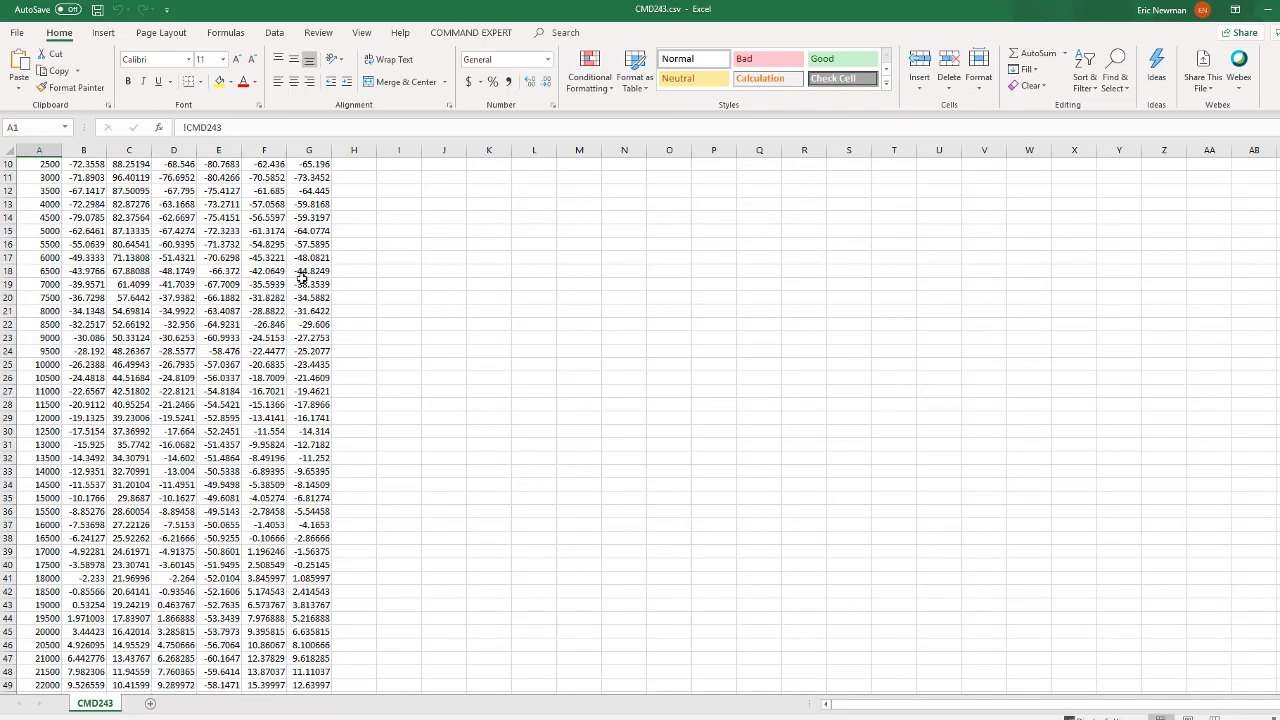
scroll(297, 289, down, 15)
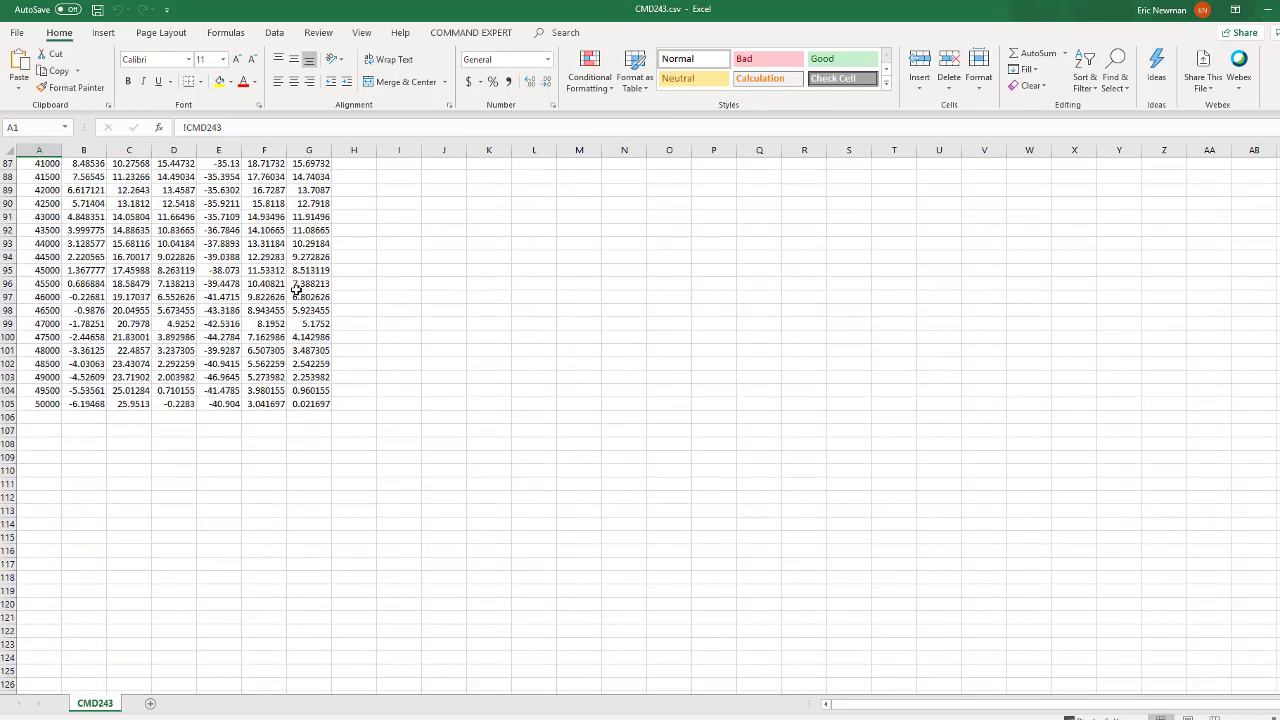
scroll(296, 286, up, 16)
scroll(297, 285, up, 14)
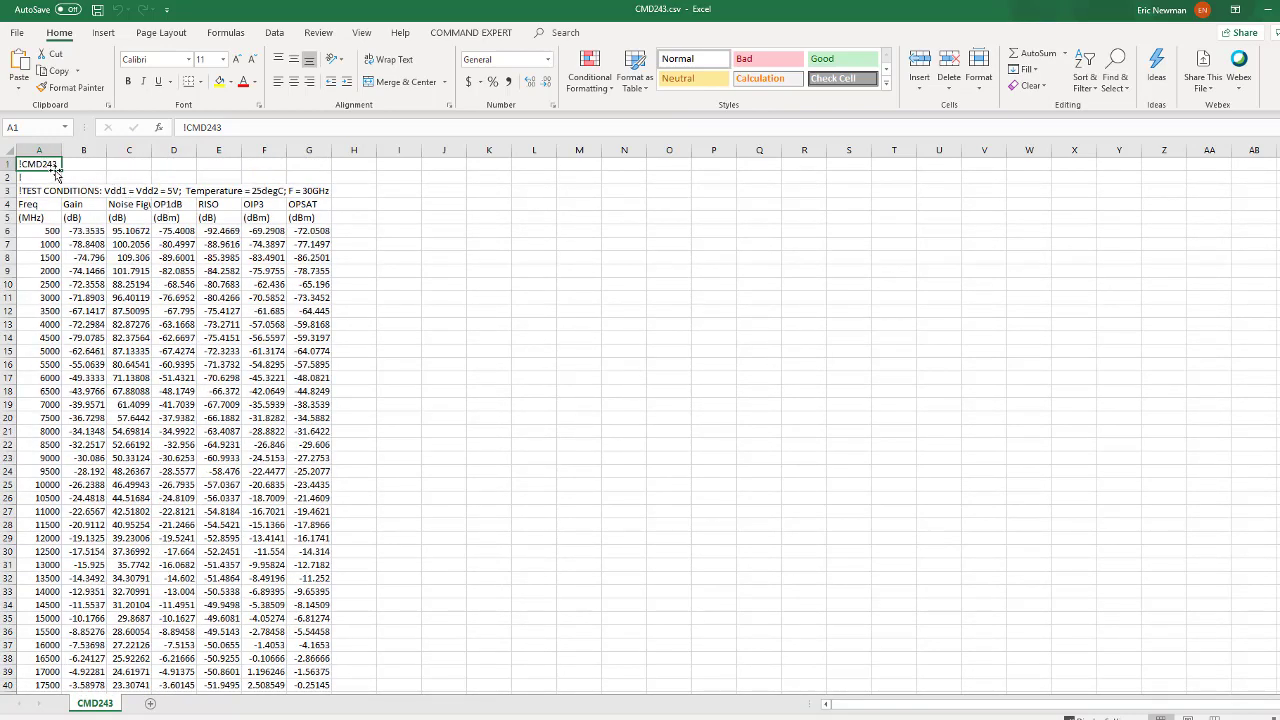
- Copy the entire CMD243 data table from cell A1 onward and paste it into a new worksheet
key(ctrl+shift+End)
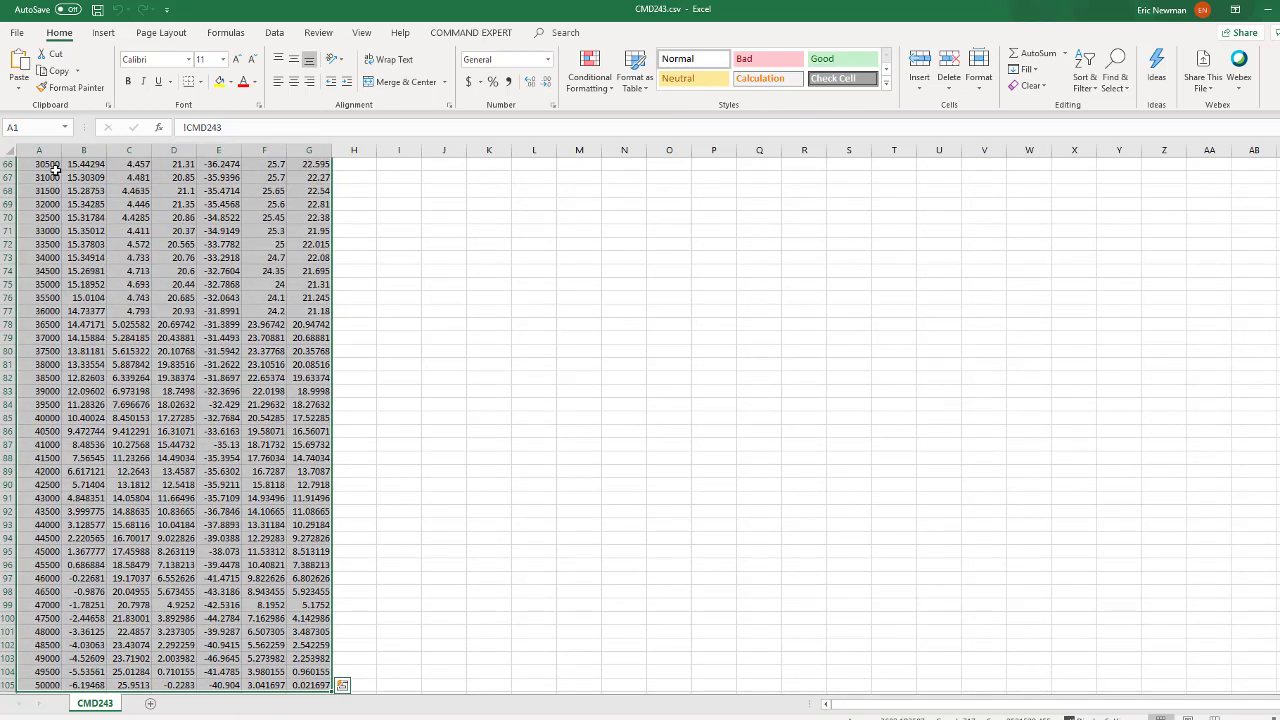
key(ctrl+c)
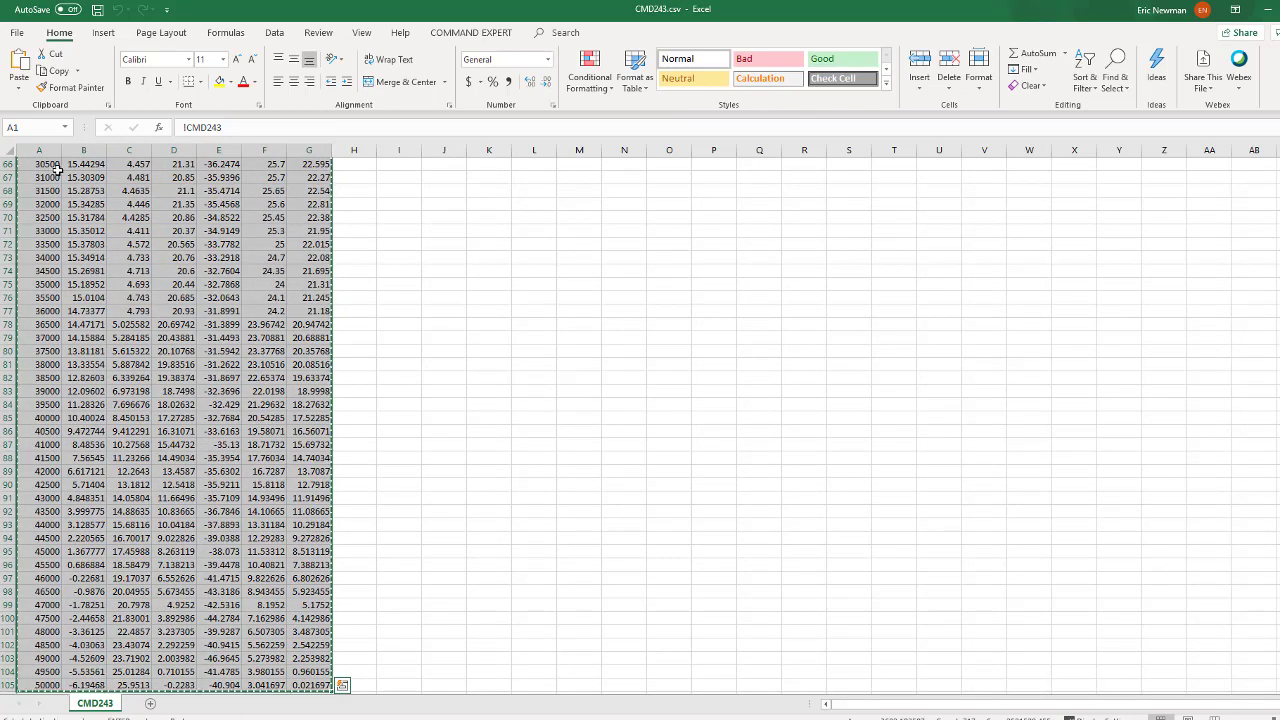
click(150, 704)
key(ctrl+v)
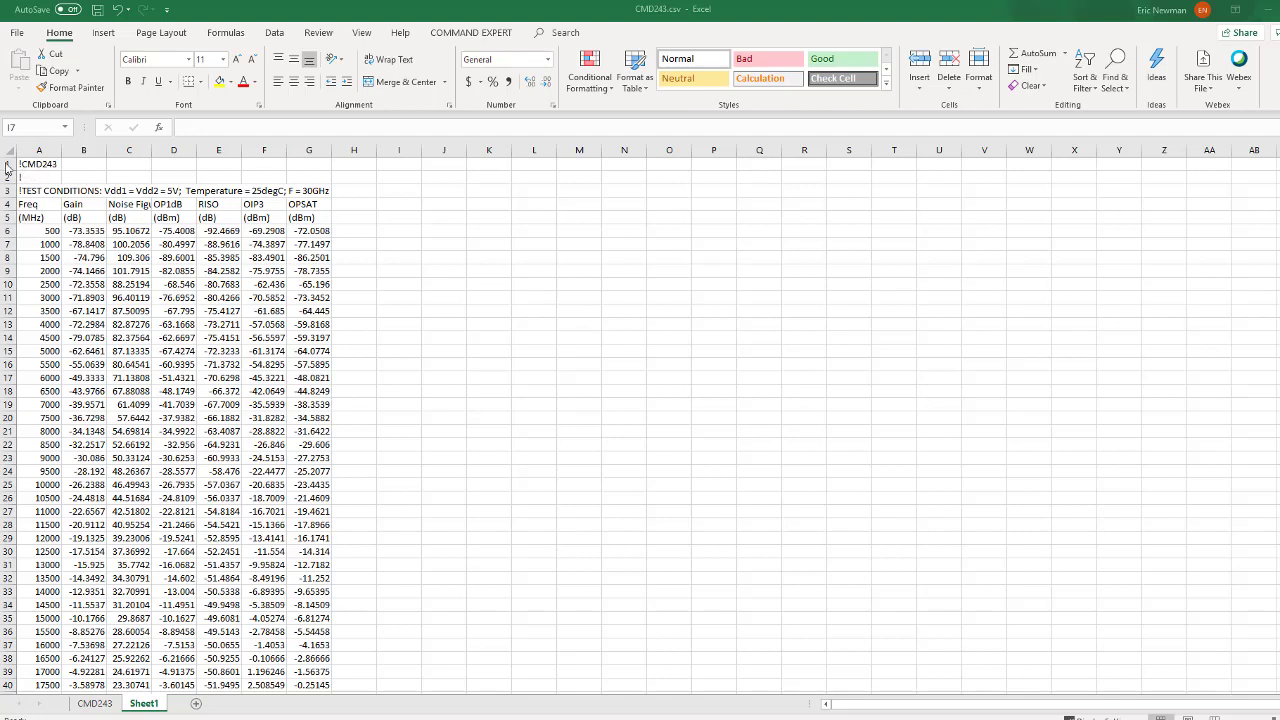
- Replace the content of cell A2 on the new sheet with "BEGIN data"
click(27, 177)
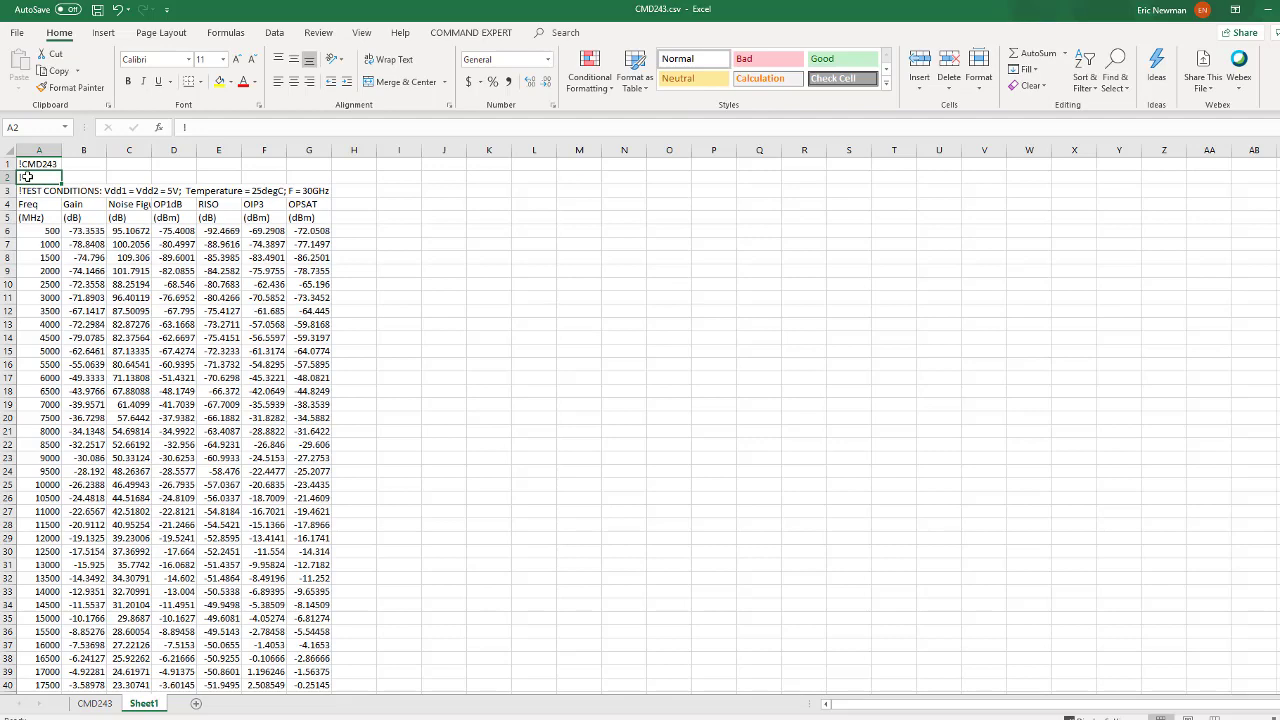
text(BEGI)
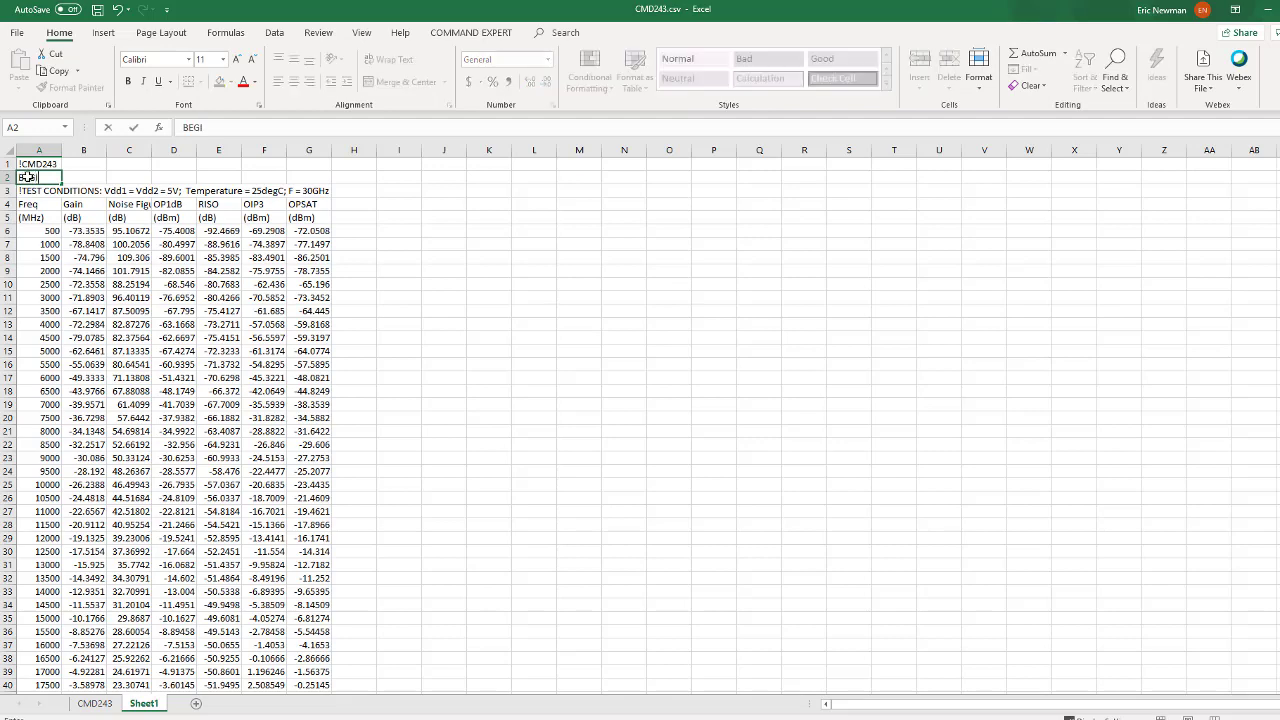
text(N data)
- Edit the frequency header in A4 so it starts with "% Freq_In" and carries the (real) type
click(43, 208)
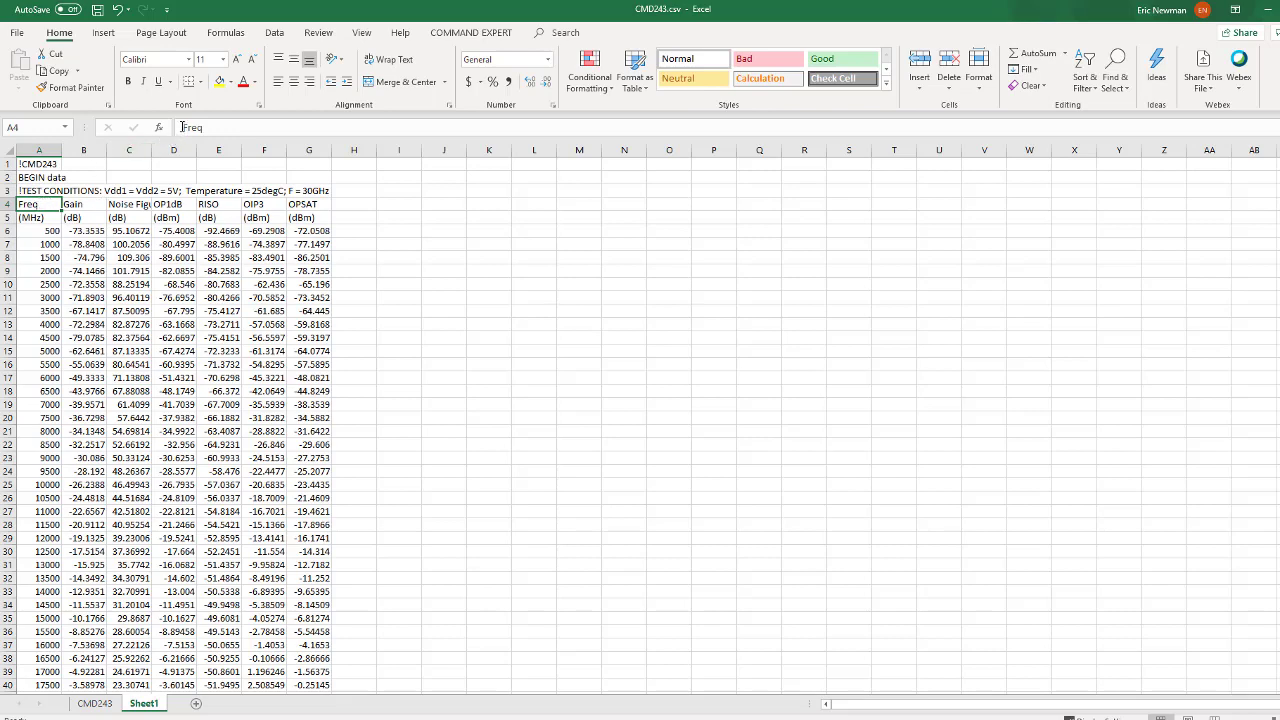
click(182, 127)
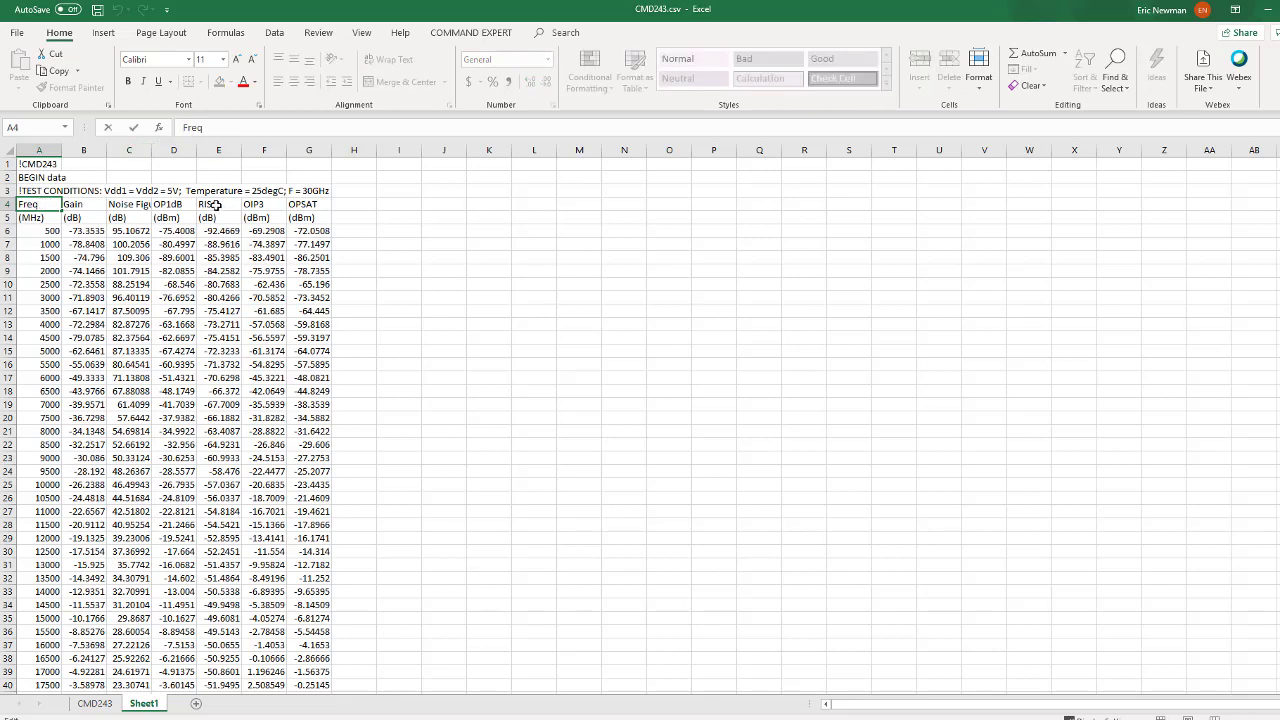
text(%)
text((real)
click(408, 229)
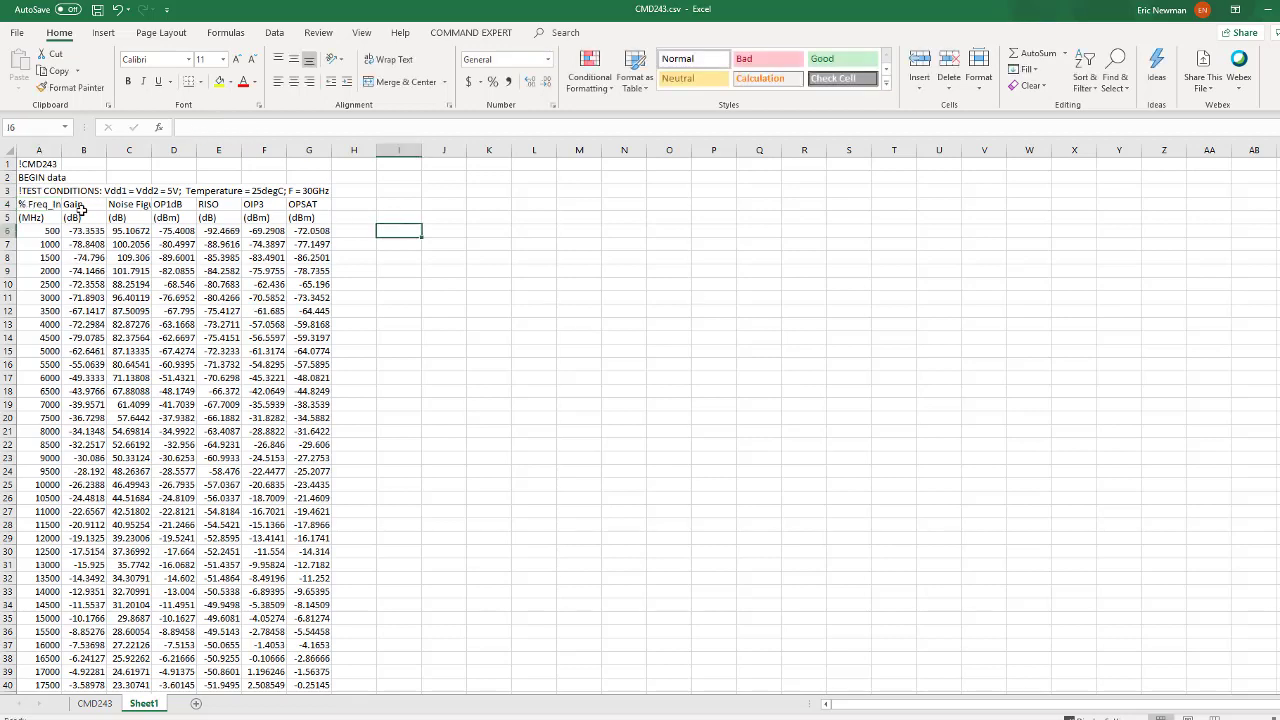
- Change the gain header in B4 to "Gain(real)"
click(83, 206)
click(214, 126)
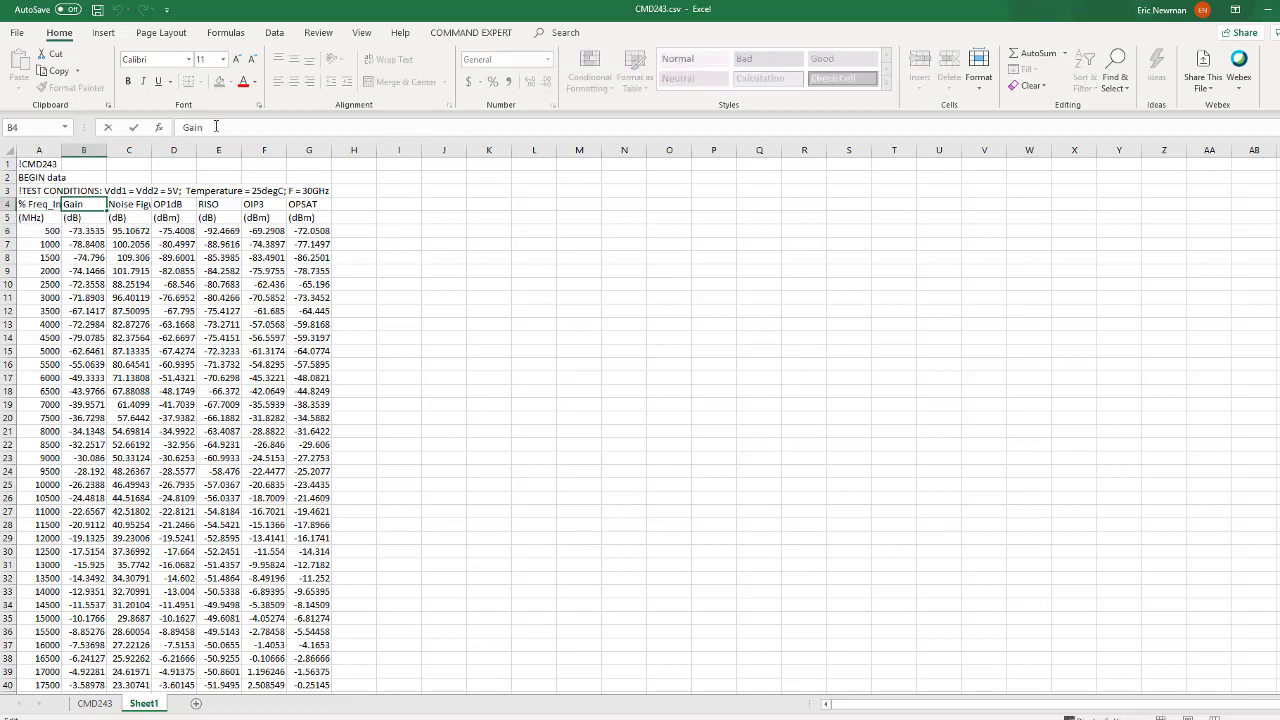
text((real))
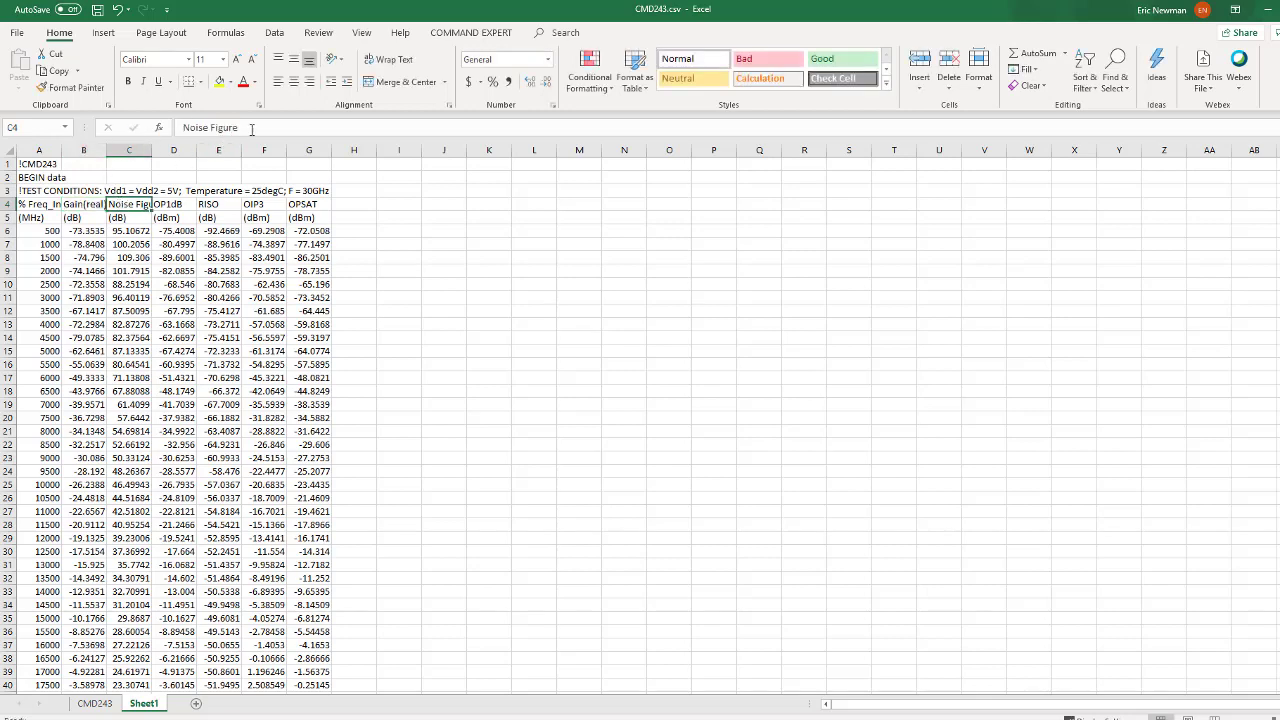
- Change the noise figure header in C4 to "NF(real)" and the D4 header to "OP1dB(real)"
drag(240, 127, 187, 120)
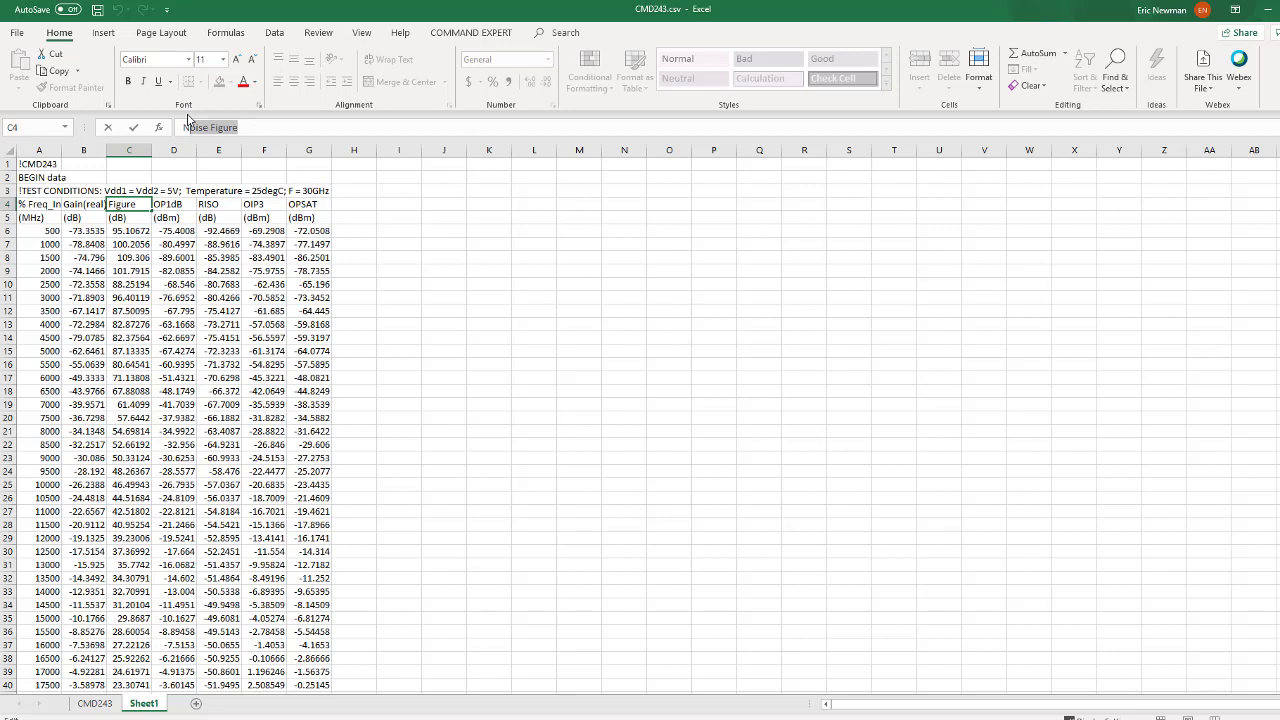
text(NF(real)
click(170, 205)
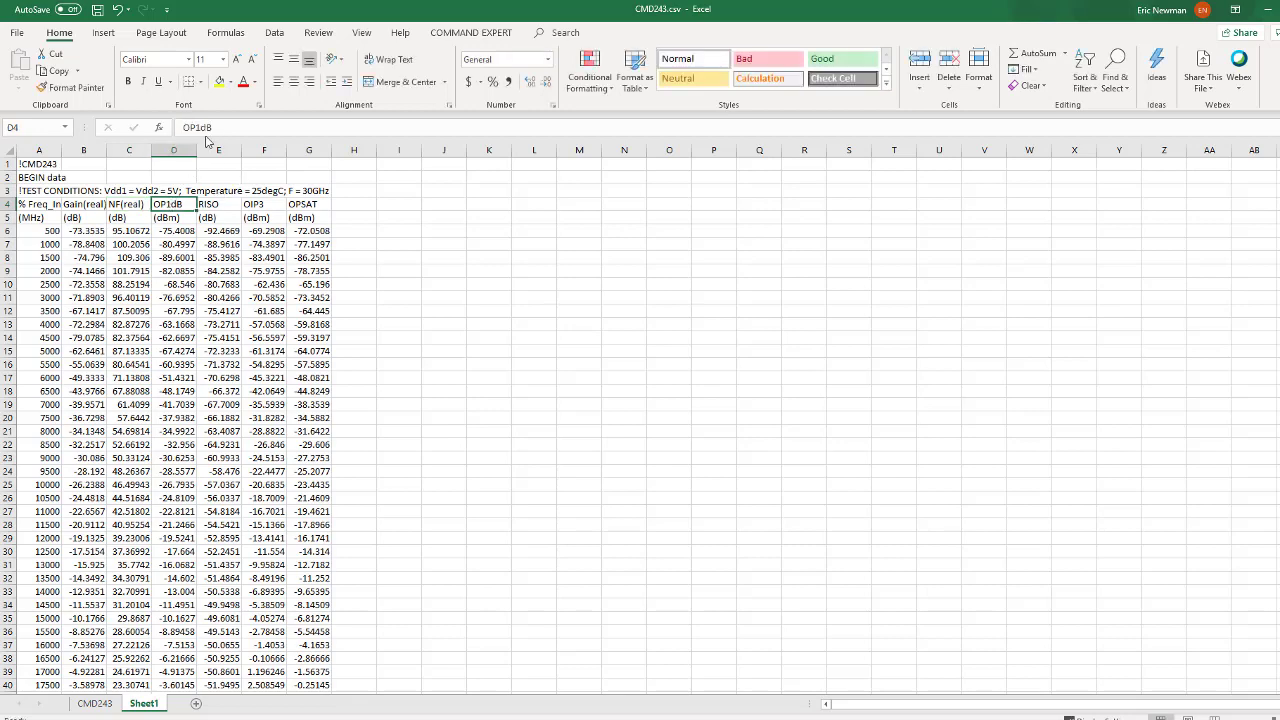
click(223, 127)
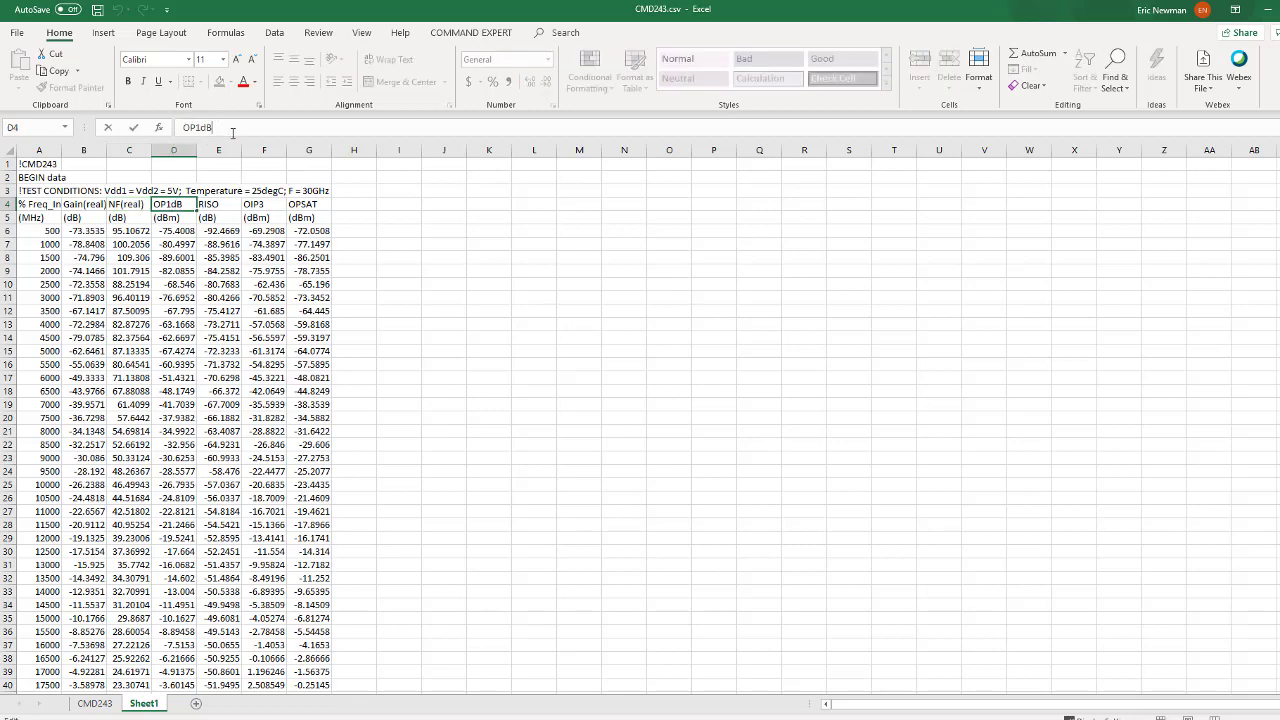
text((real)
key(Tab)
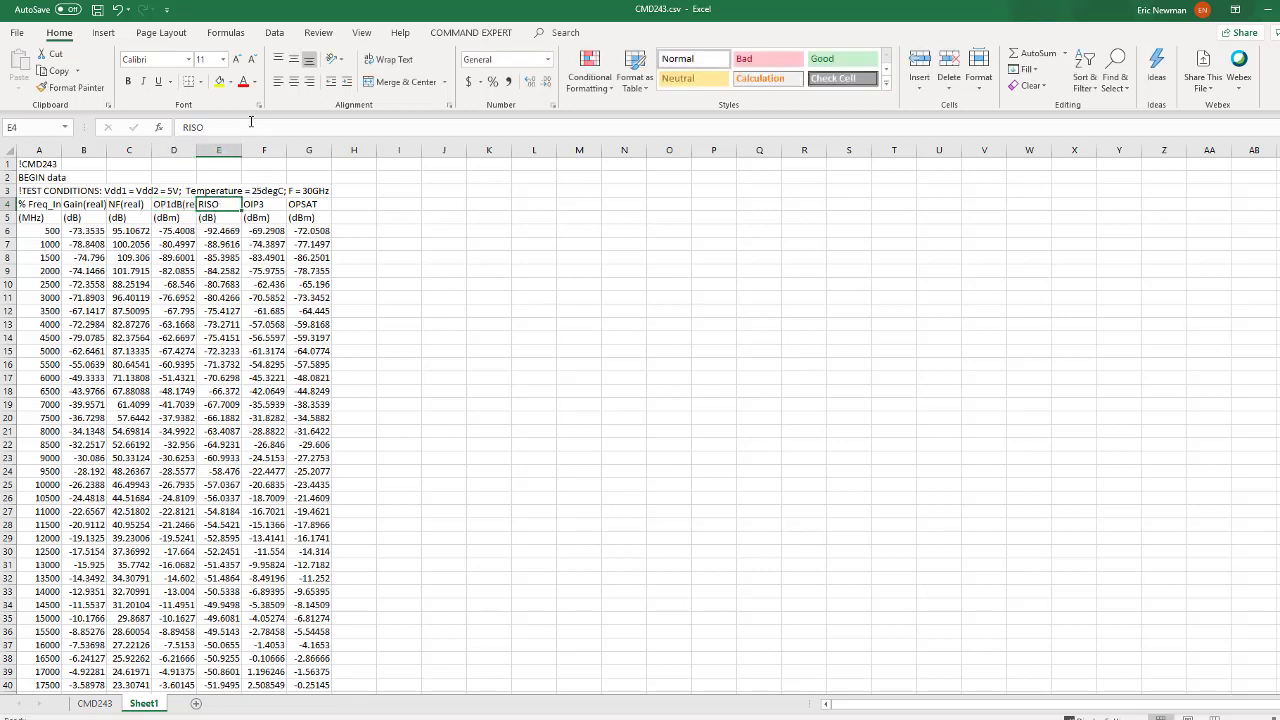
- Add the (real) type to the RISO header in E4 and the OIP3 header in F4
click(249, 127)
text(()
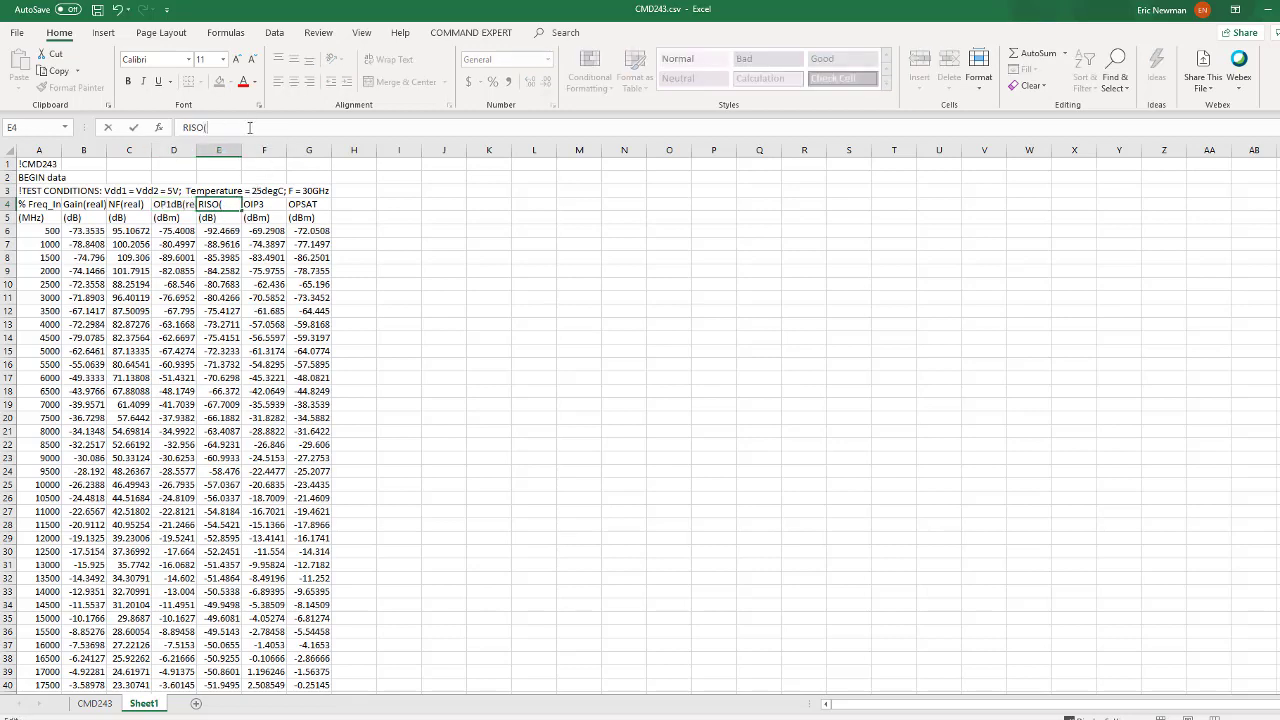
text(real))
key(Tab)
click(239, 127)
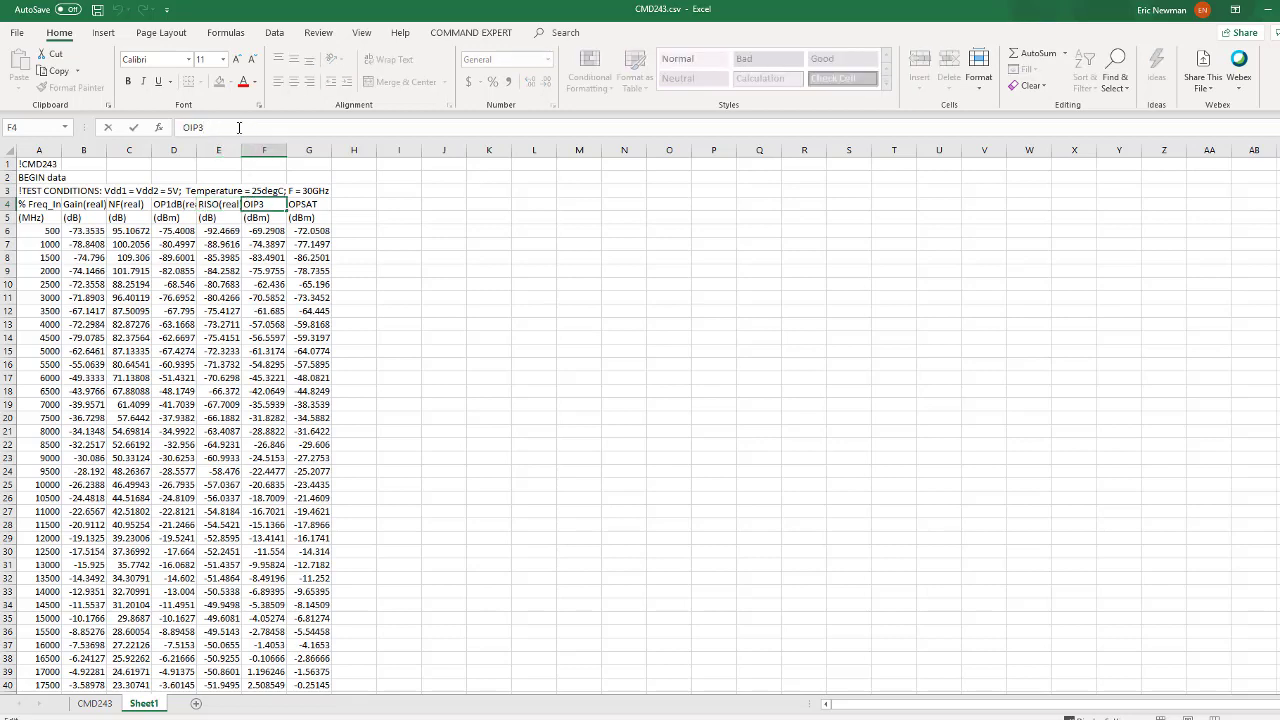
text((real))
- Change the header in G4 to "OPSAT(real)"
click(318, 203)
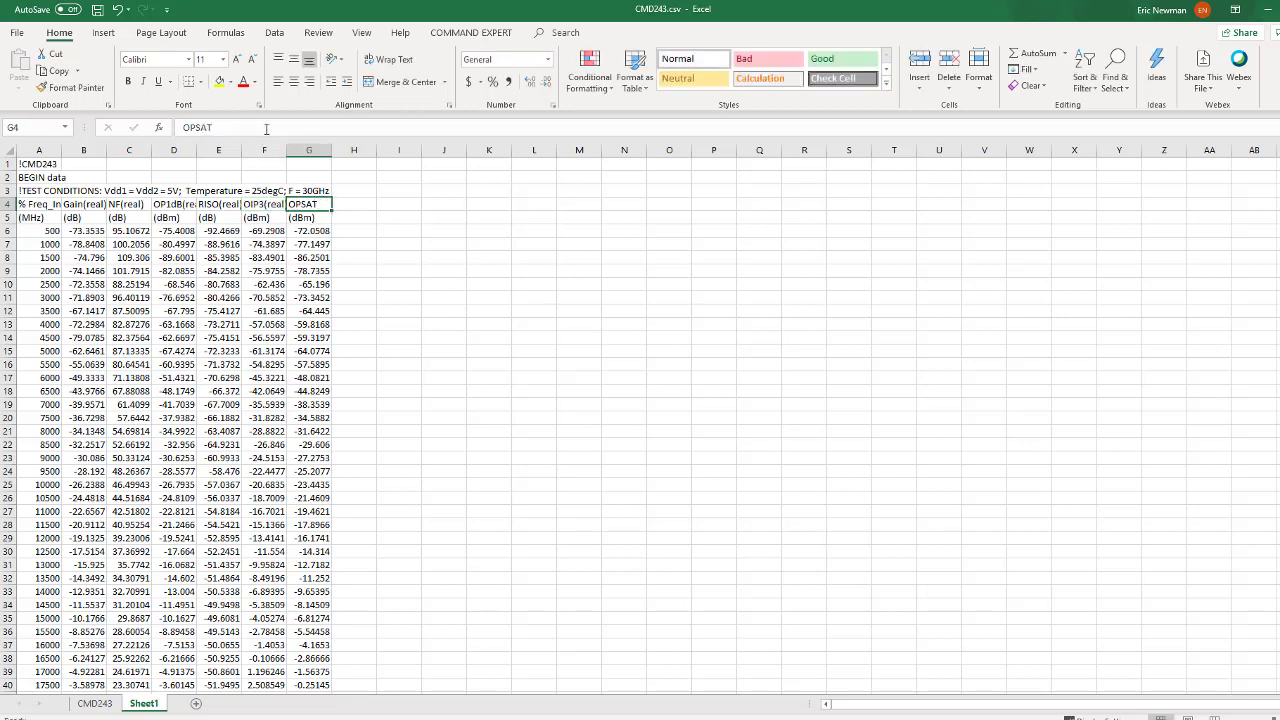
click(265, 131)
text((re)
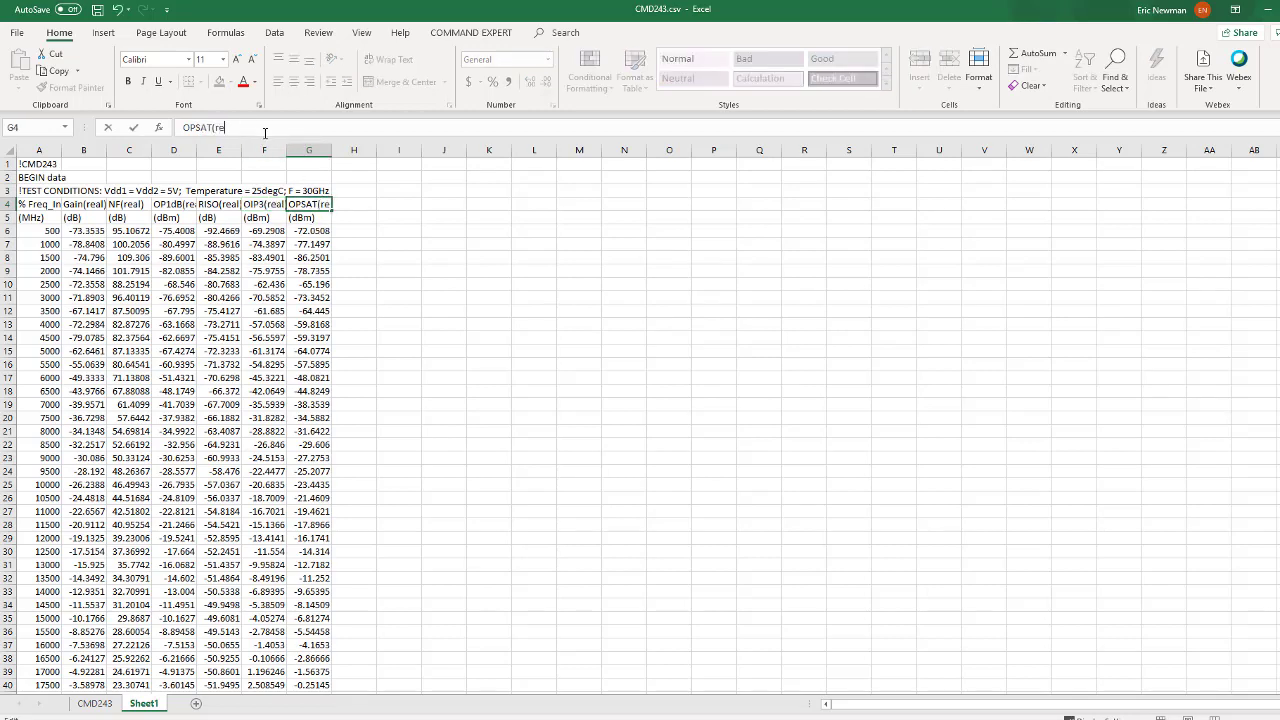
text(al))
click(363, 254)
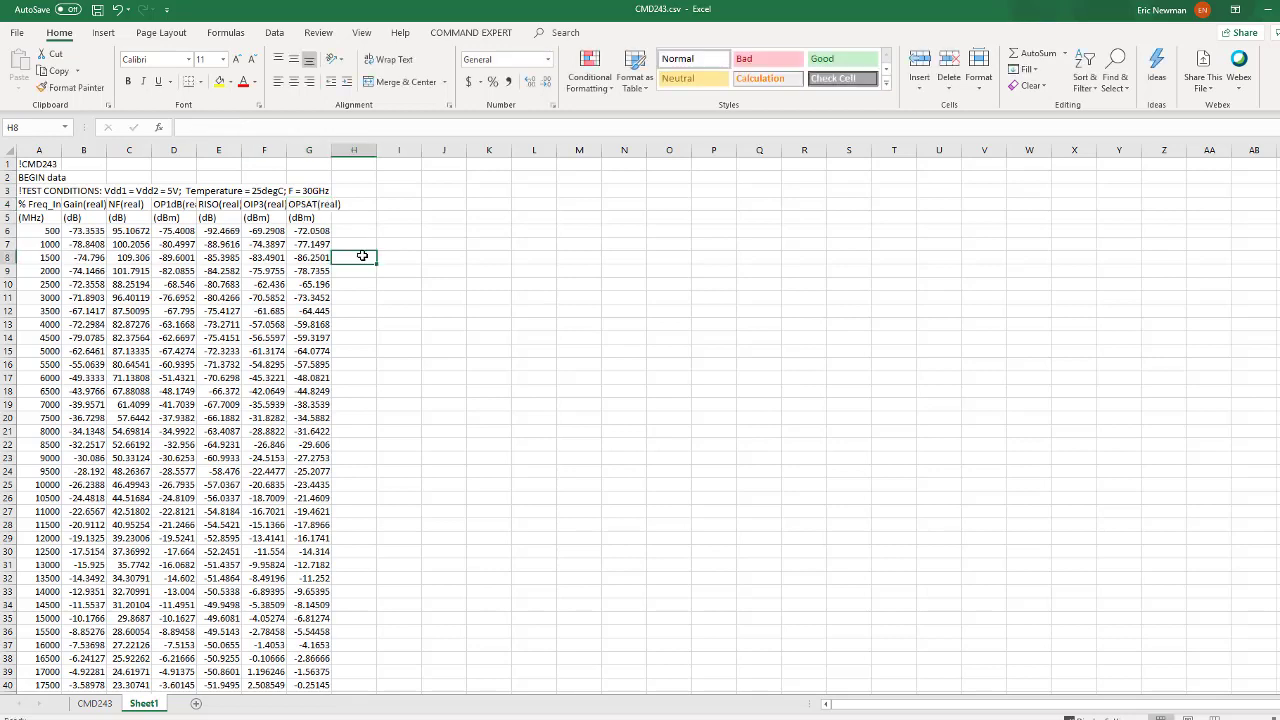
- Change the frequency unit in A5 to "!(Hz)" so the units row starts as a comment
click(58, 215)
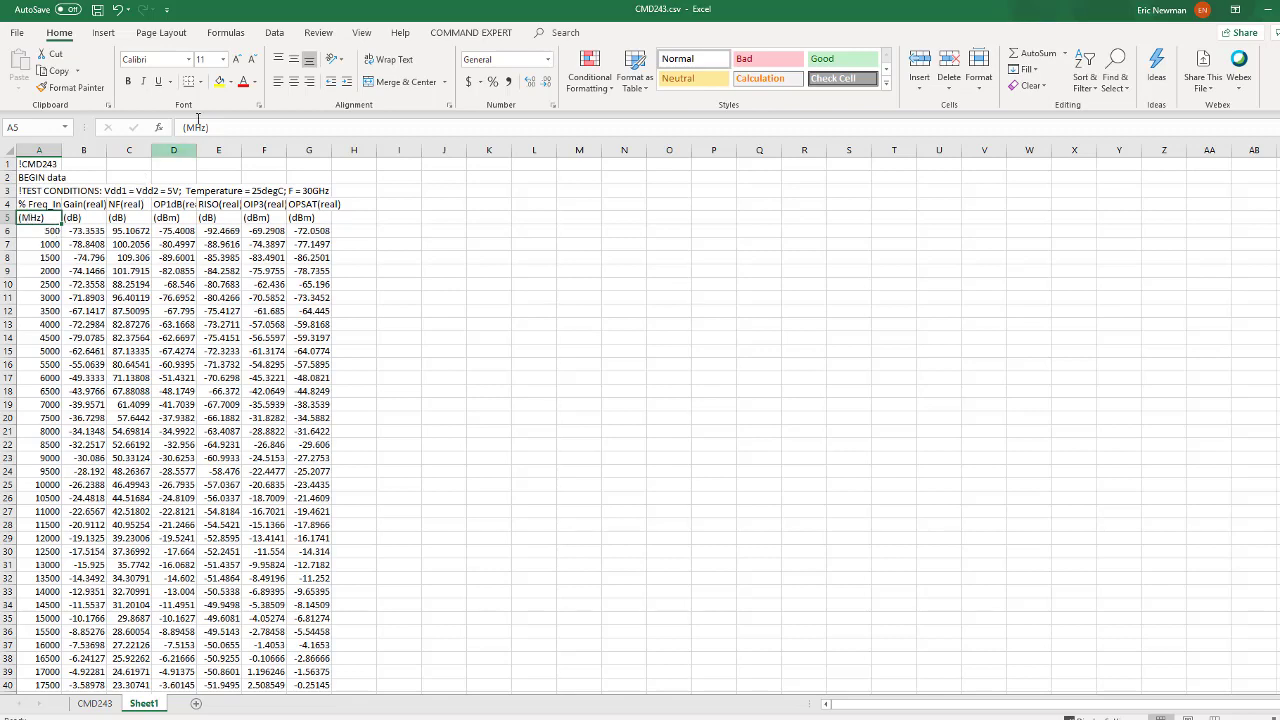
click(181, 128)
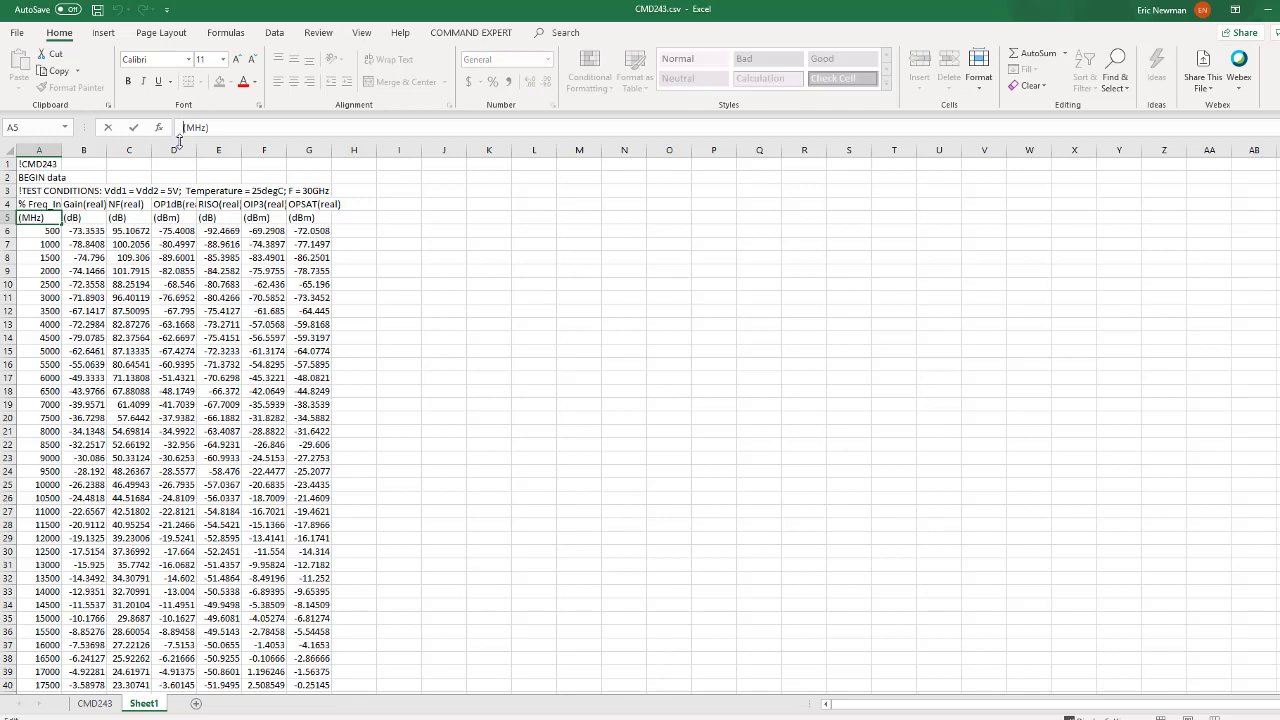
text(!)
key(BackSpace)
- Replace the frequency in A6 with a formula multiplying cell A6 of the CMD243 sheet by 1E6
click(47, 231)
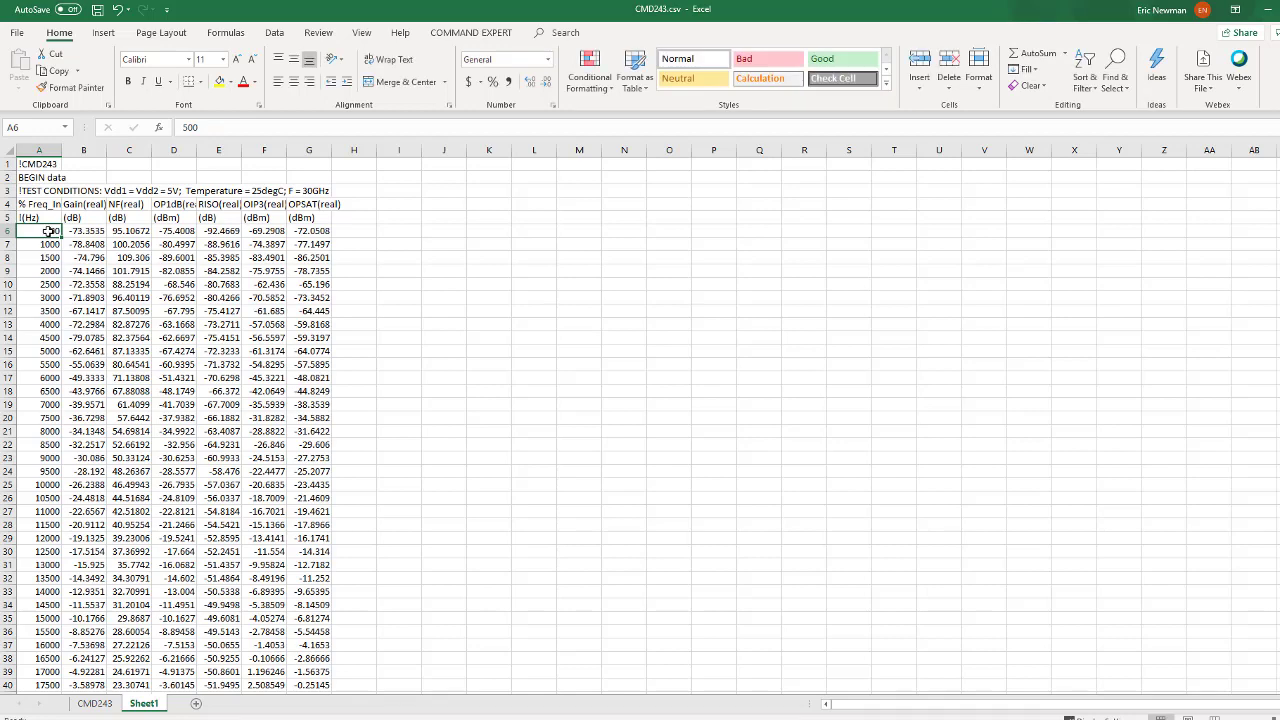
text(=)
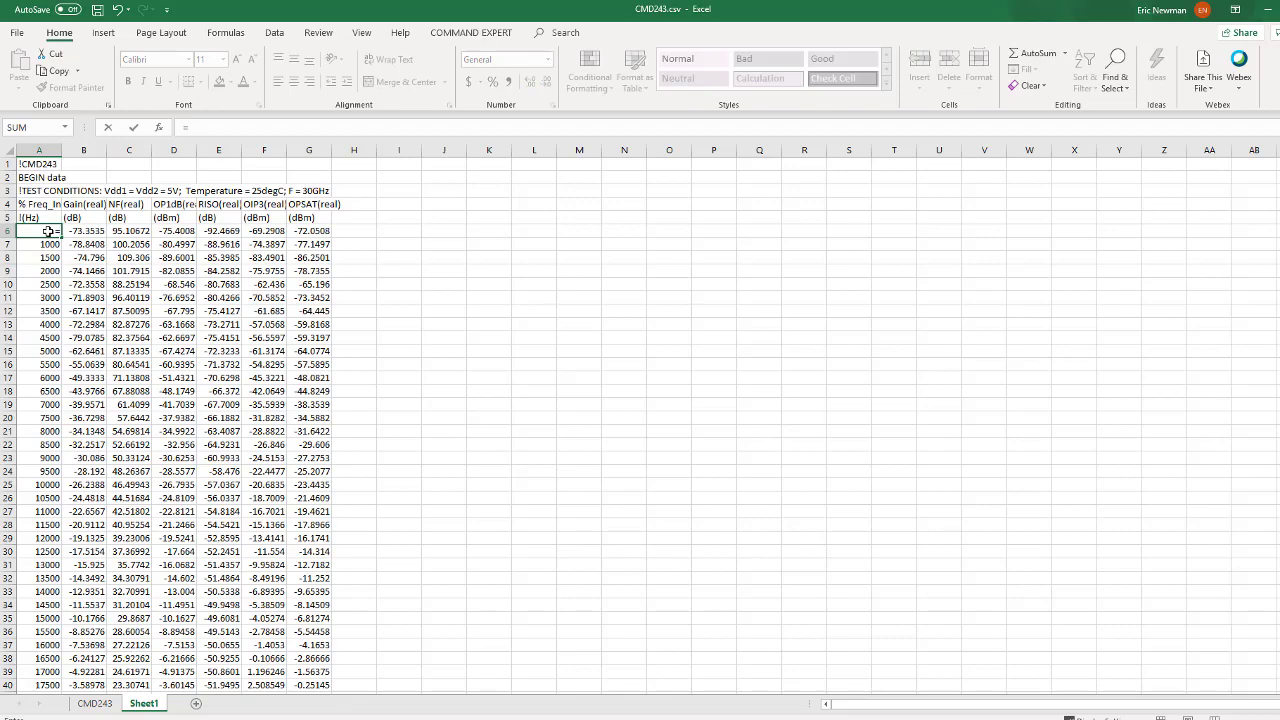
click(95, 703)
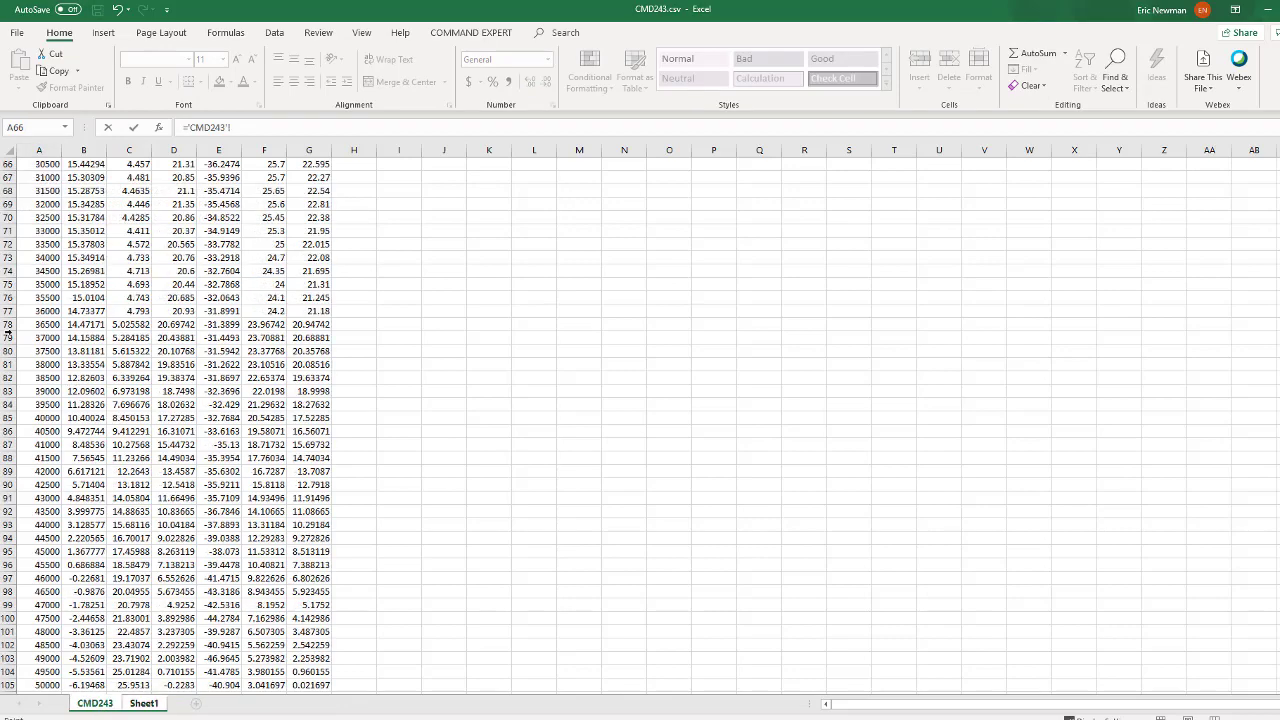
scroll(130, 245, up, 20)
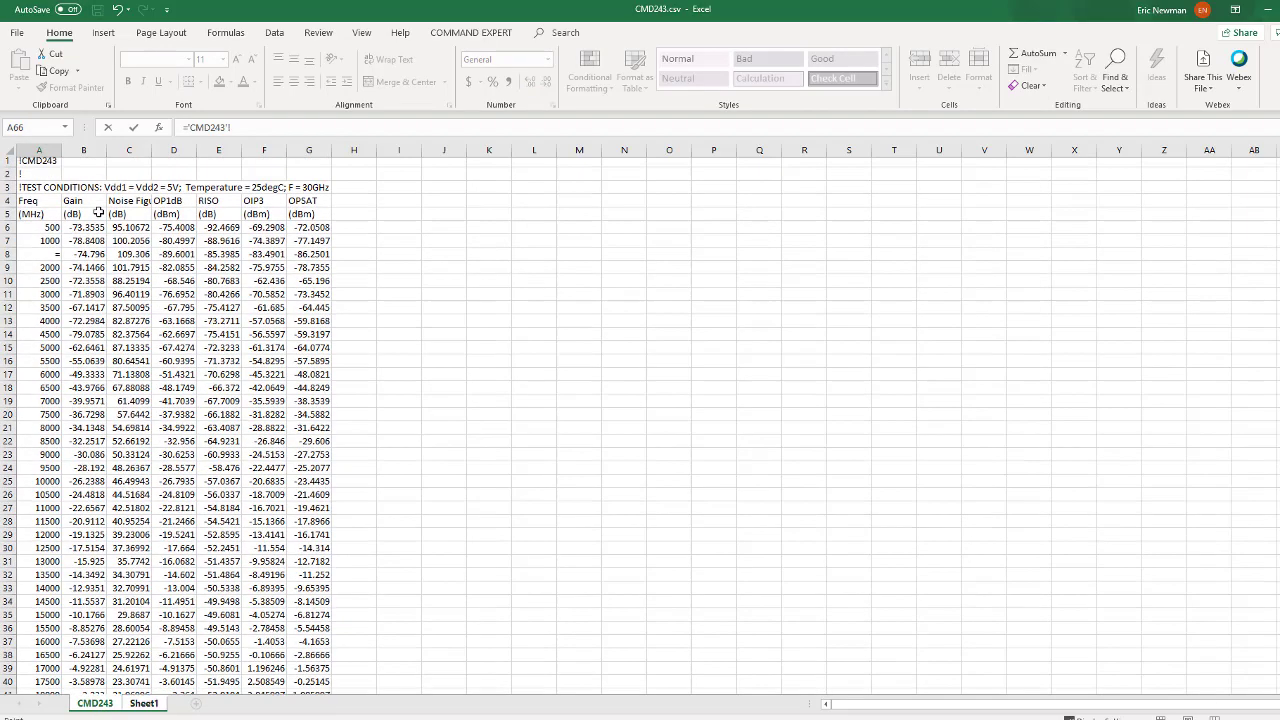
click(40, 230)
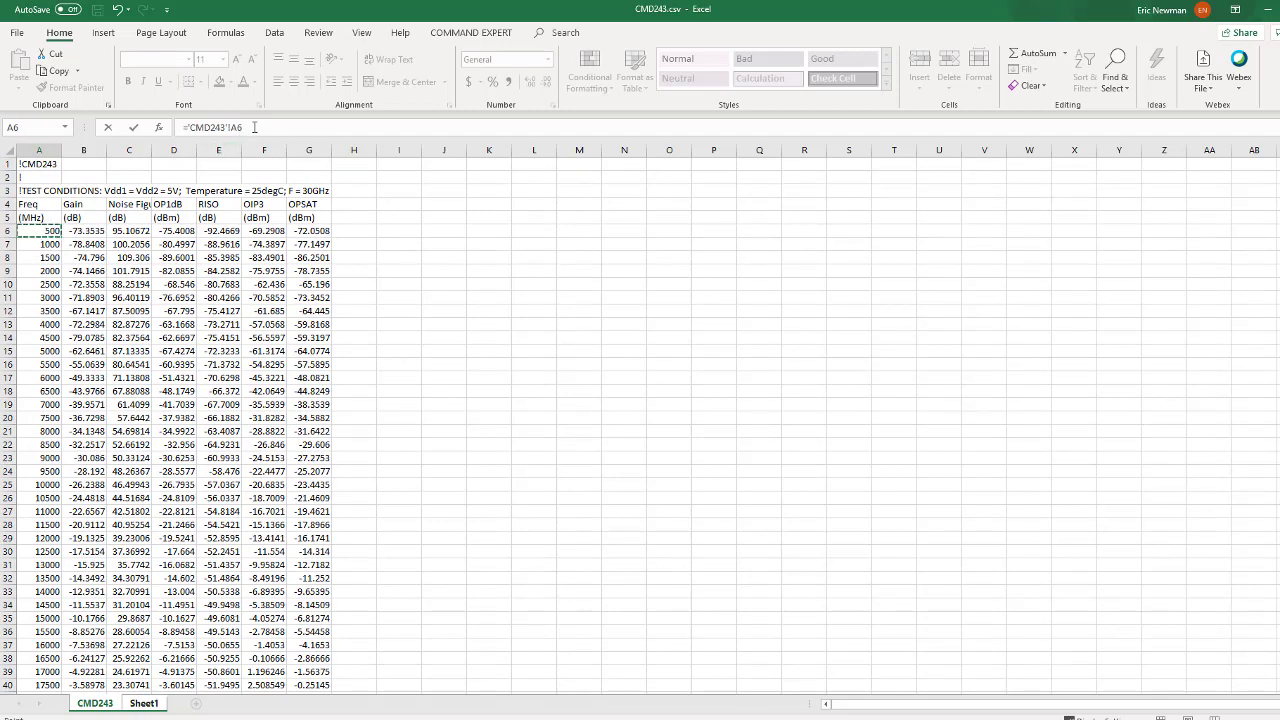
click(254, 127)
text(*1E6)
key(Return)
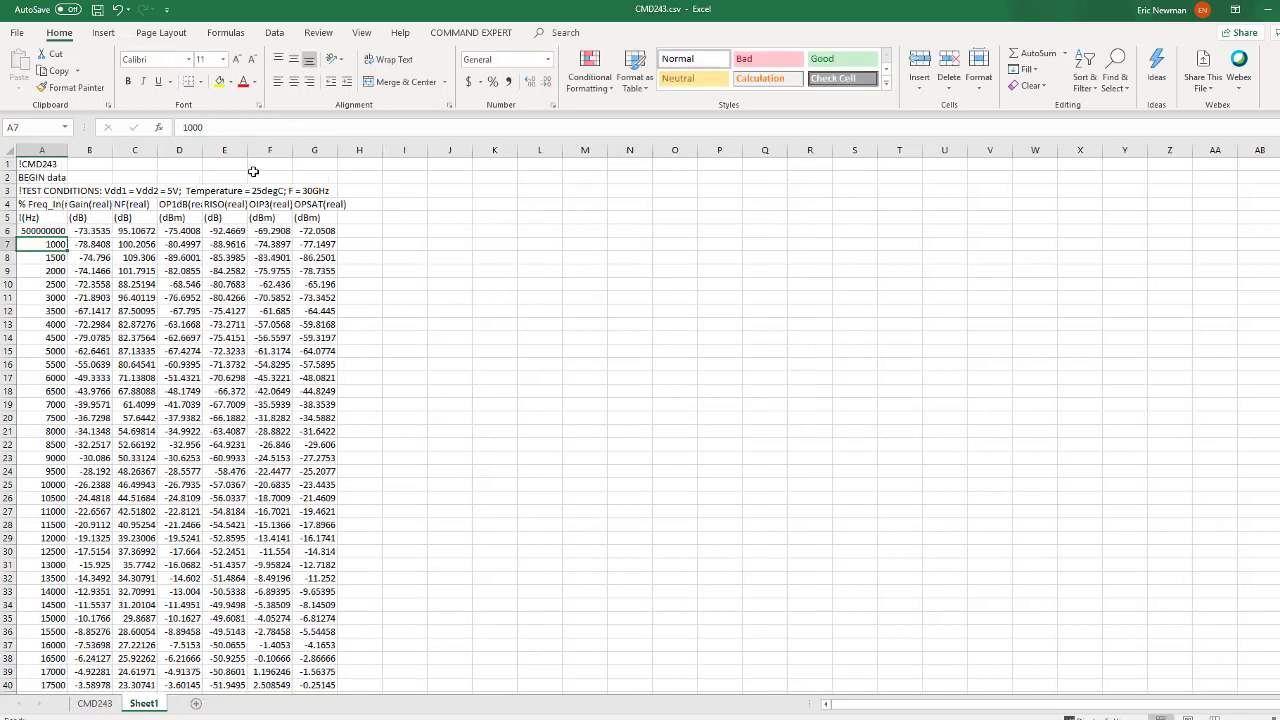
- Copy the A6 conversion formula into the remaining frequency cells, A7 through A105
click(30, 234)
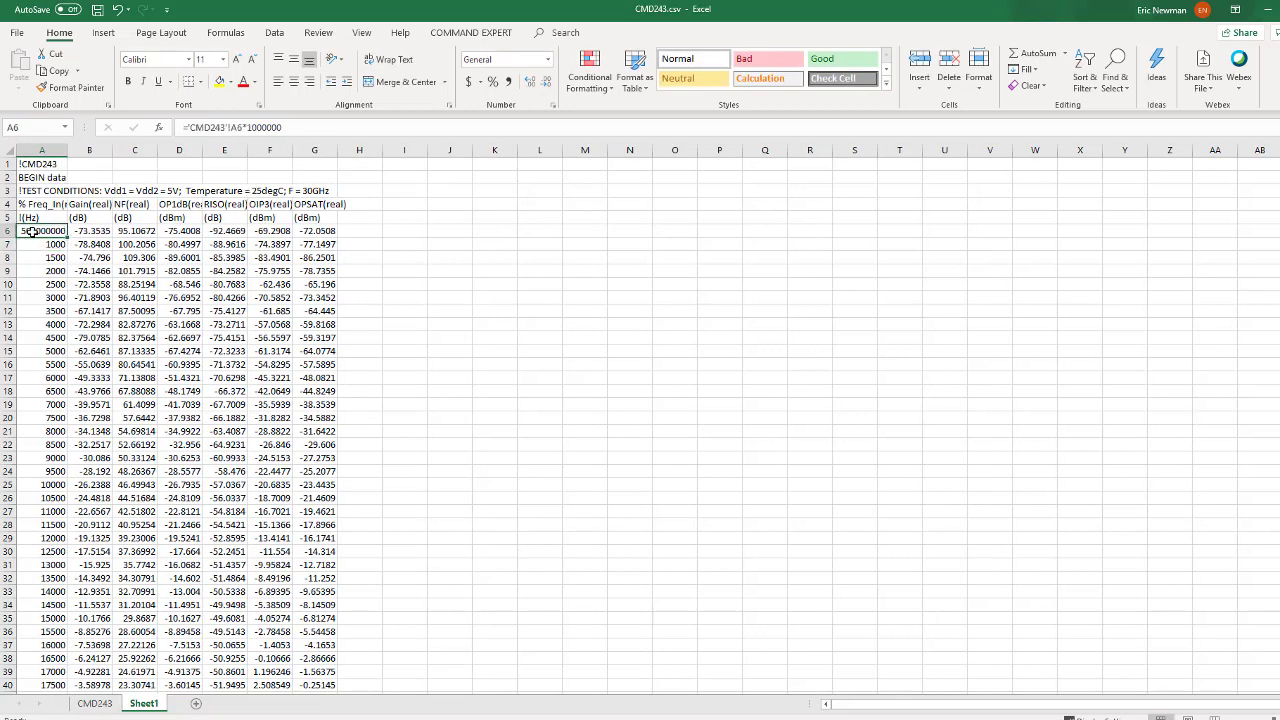
key(ctrl+c)
drag(45, 244, 45, 712)
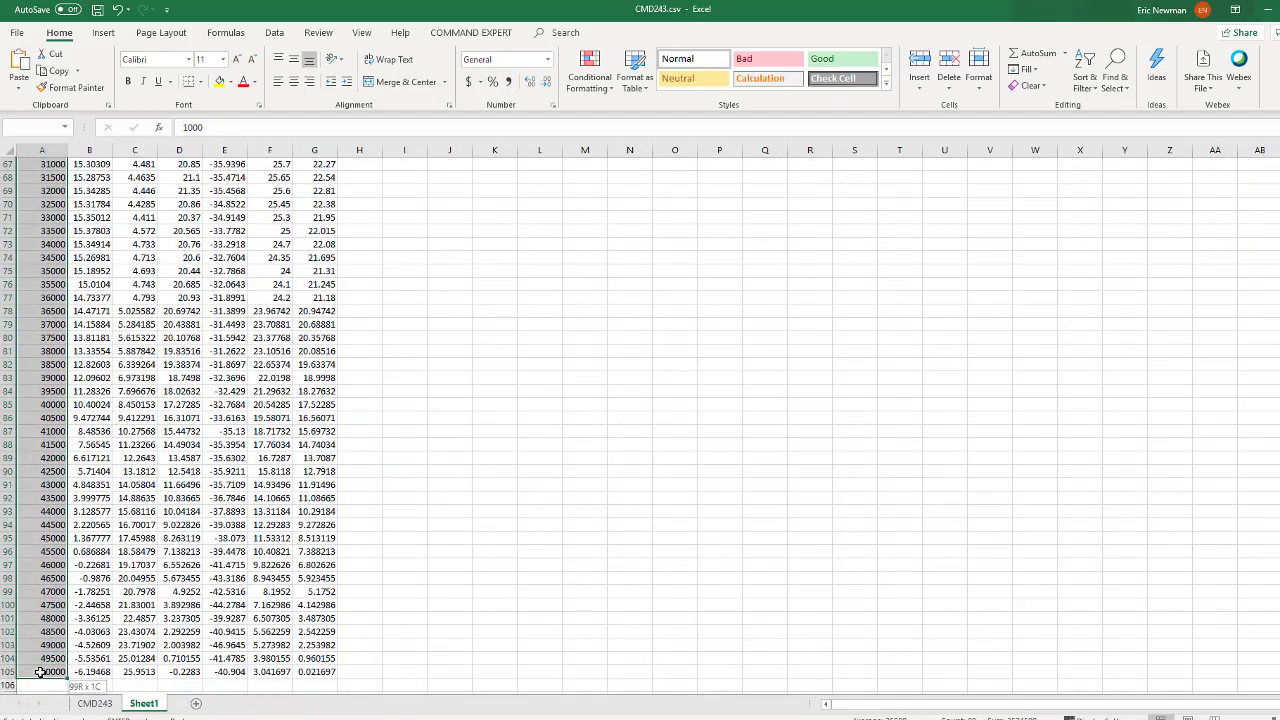
key(ctrl+v)
key(ctrl+v)
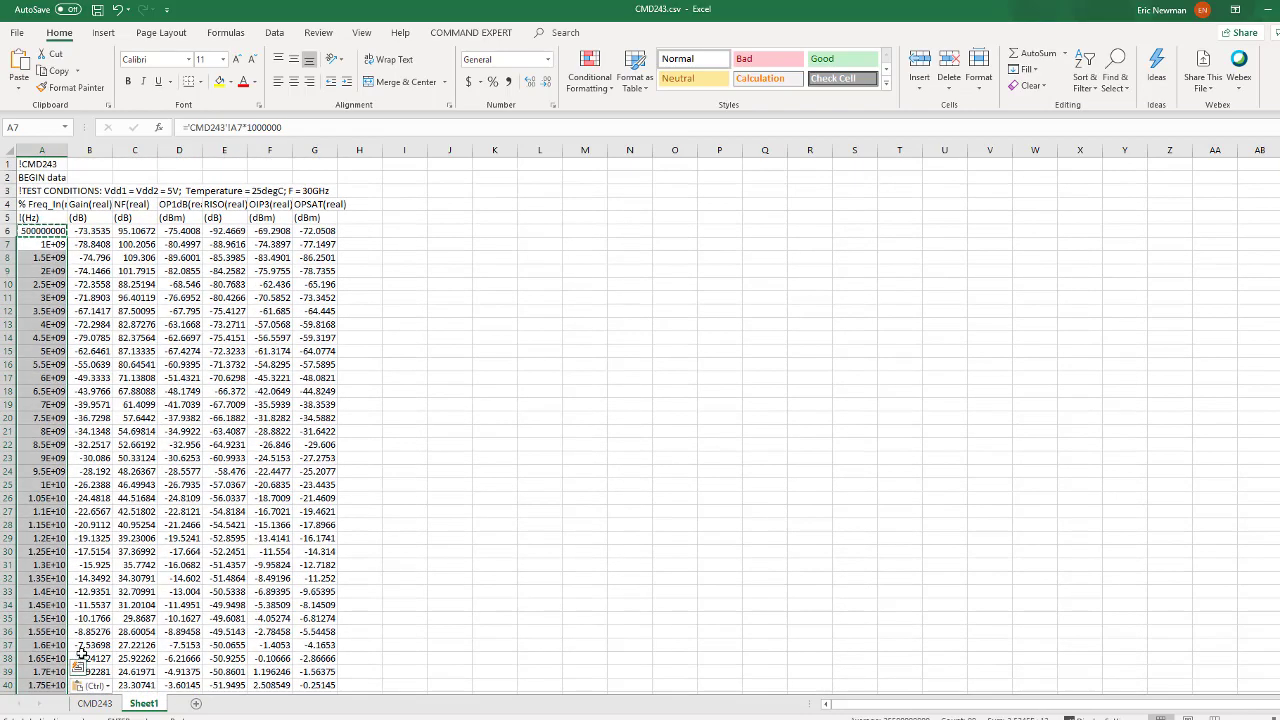
- Enter "END" in A106, directly below the last data row
scroll(118, 560, down, 11)
scroll(116, 555, down, 17)
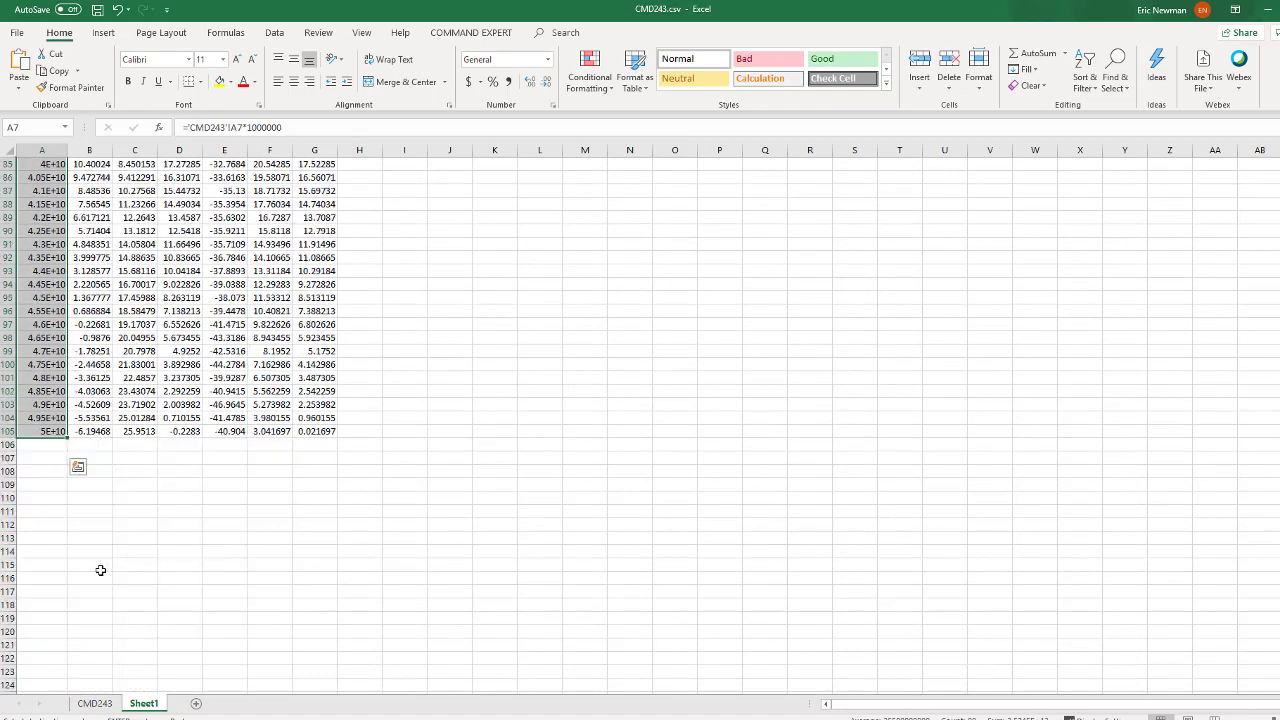
click(57, 444)
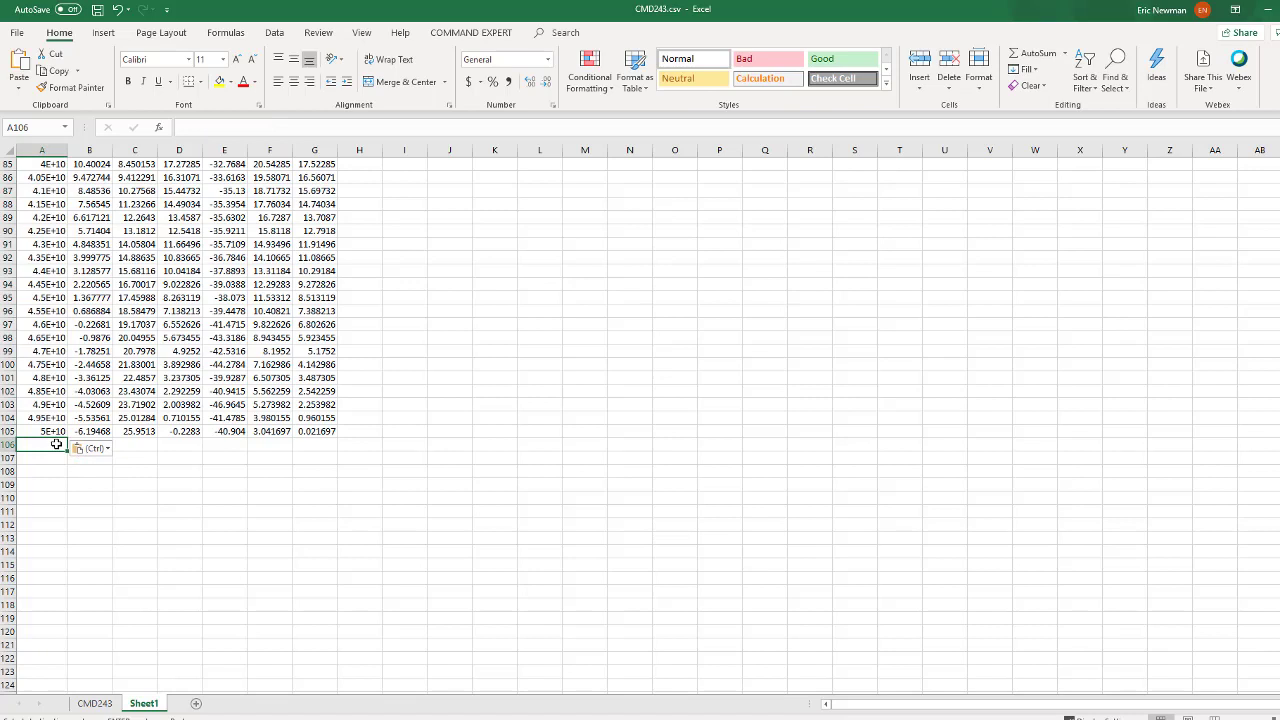
text(END)
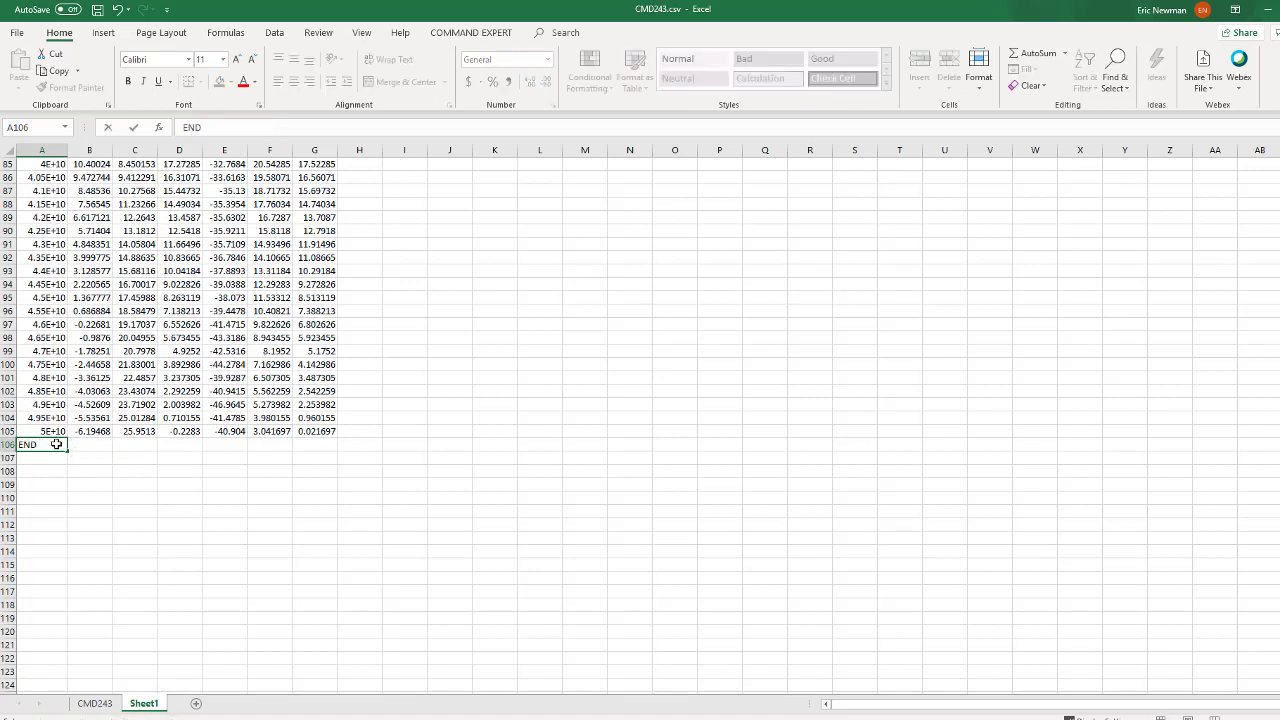
click(140, 498)
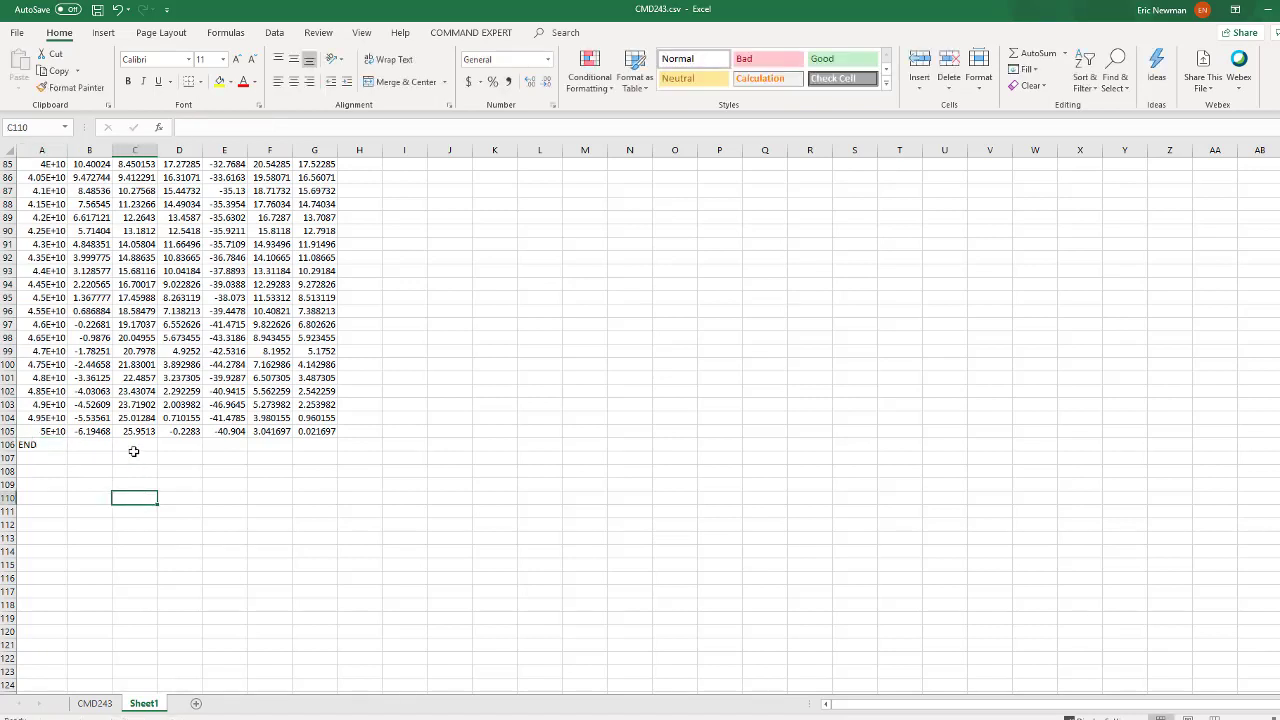
- Copy the whole formatted data block A1:G106 on Sheet1, including the header rows and the END line
scroll(133, 451, up, 20)
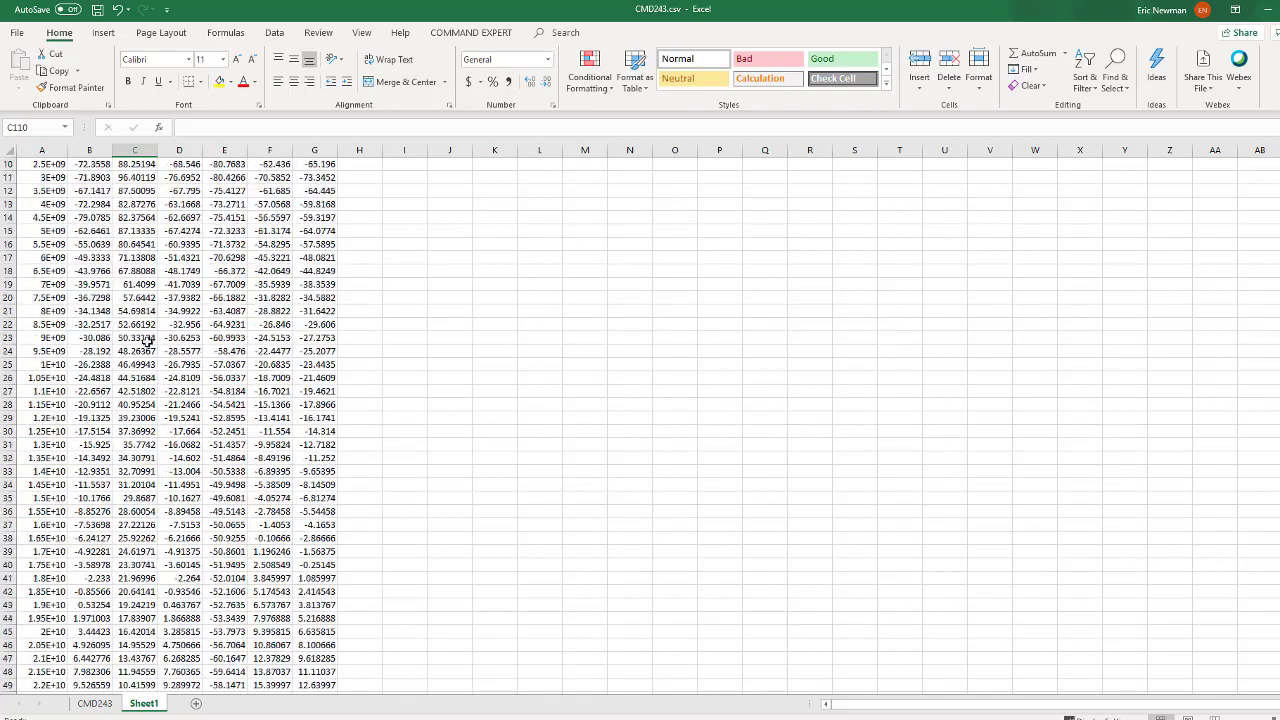
scroll(147, 341, up, 3)
scroll(147, 341, down, 20)
scroll(148, 335, down, 6)
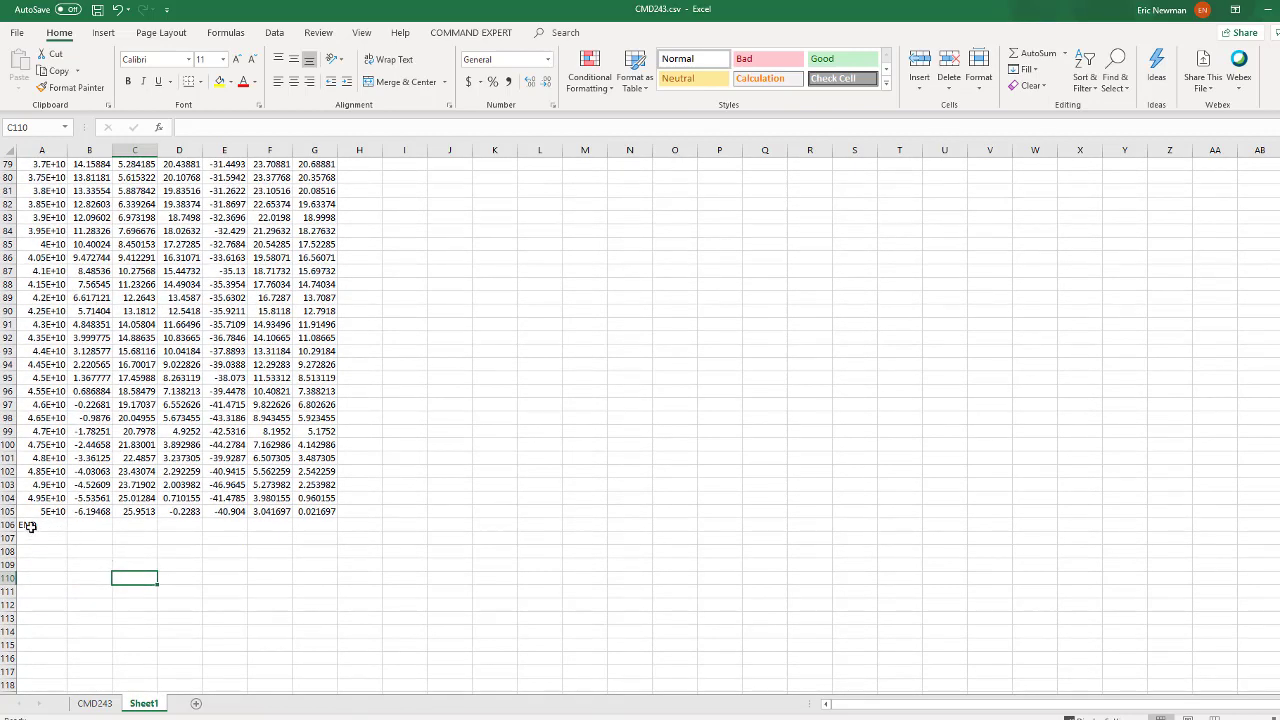
drag(31, 526, 314, 32)
key(ctrl+c)
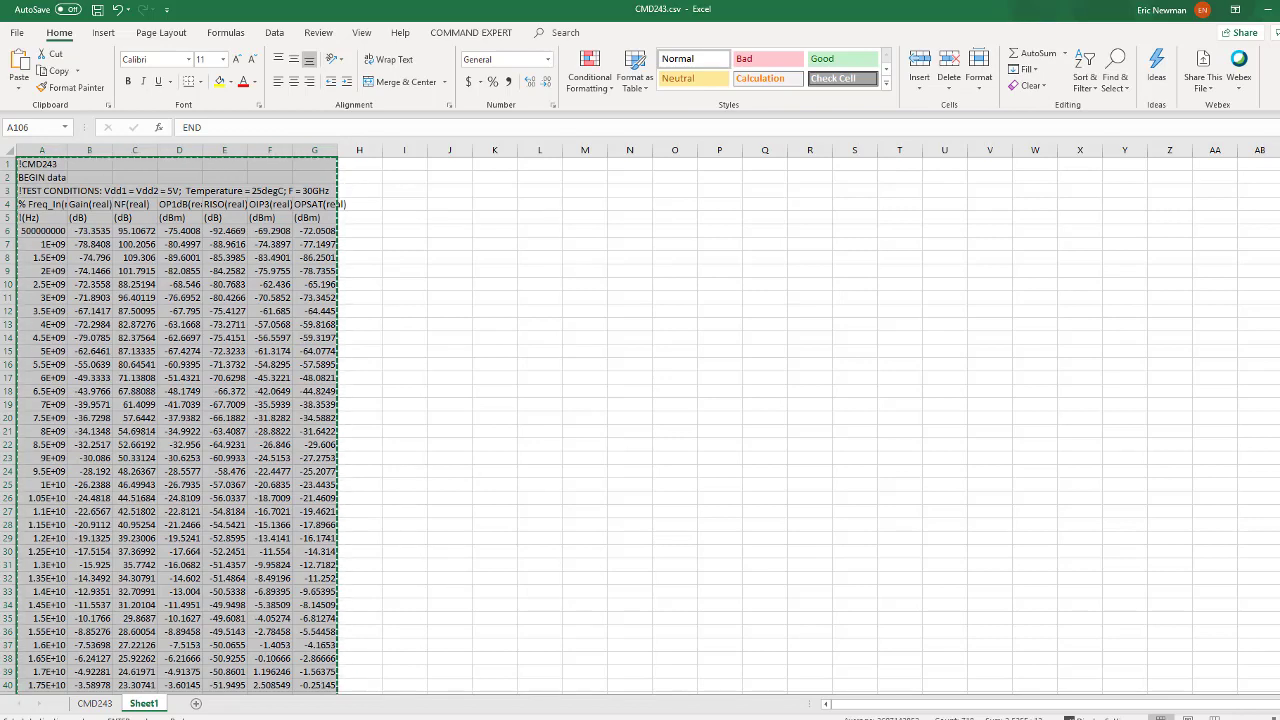
- Switch to the blank WordPad document and paste the copied data block as unformatted text
key(alt+Tab)
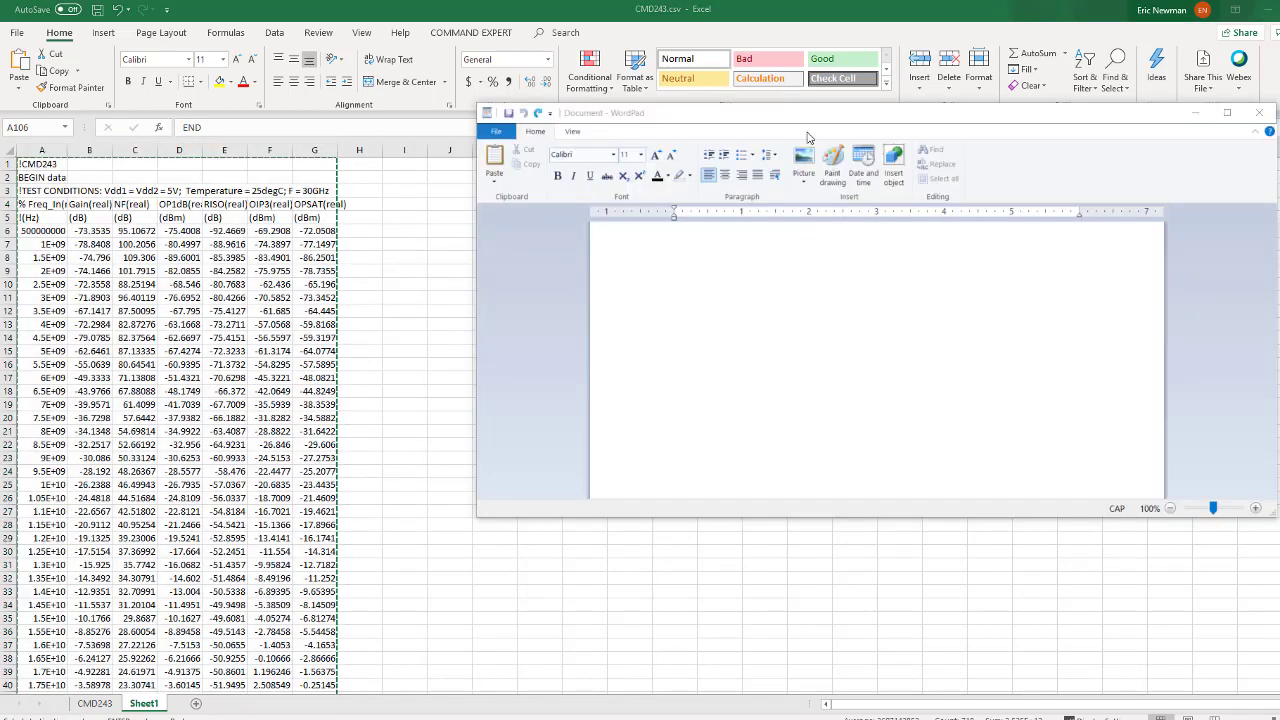
drag(828, 113, 694, 98)
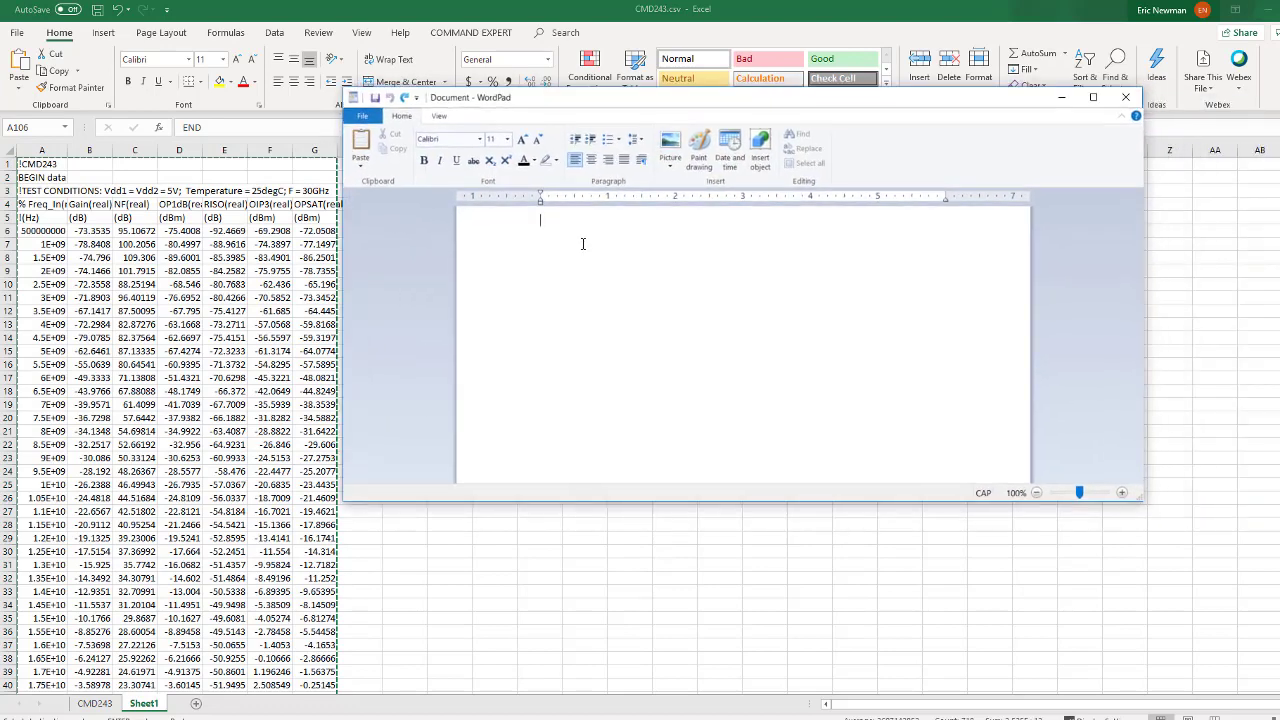
click(361, 168)
click(373, 196)
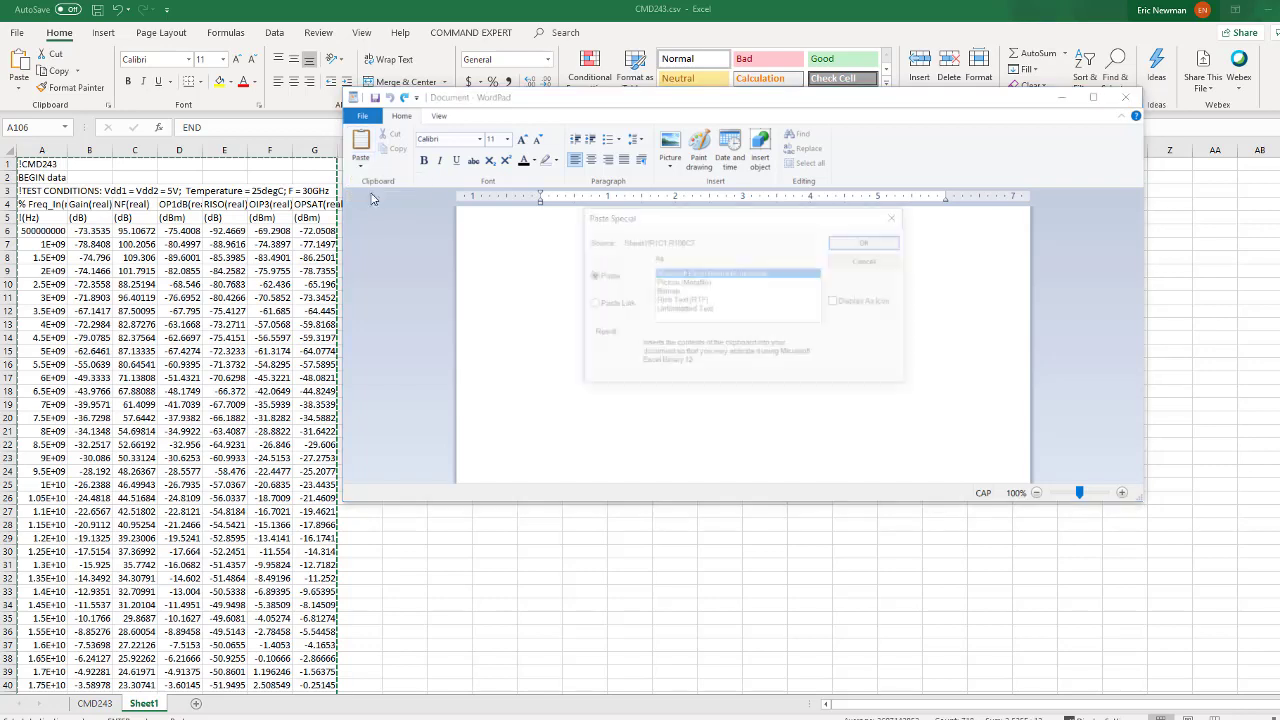
click(689, 309)
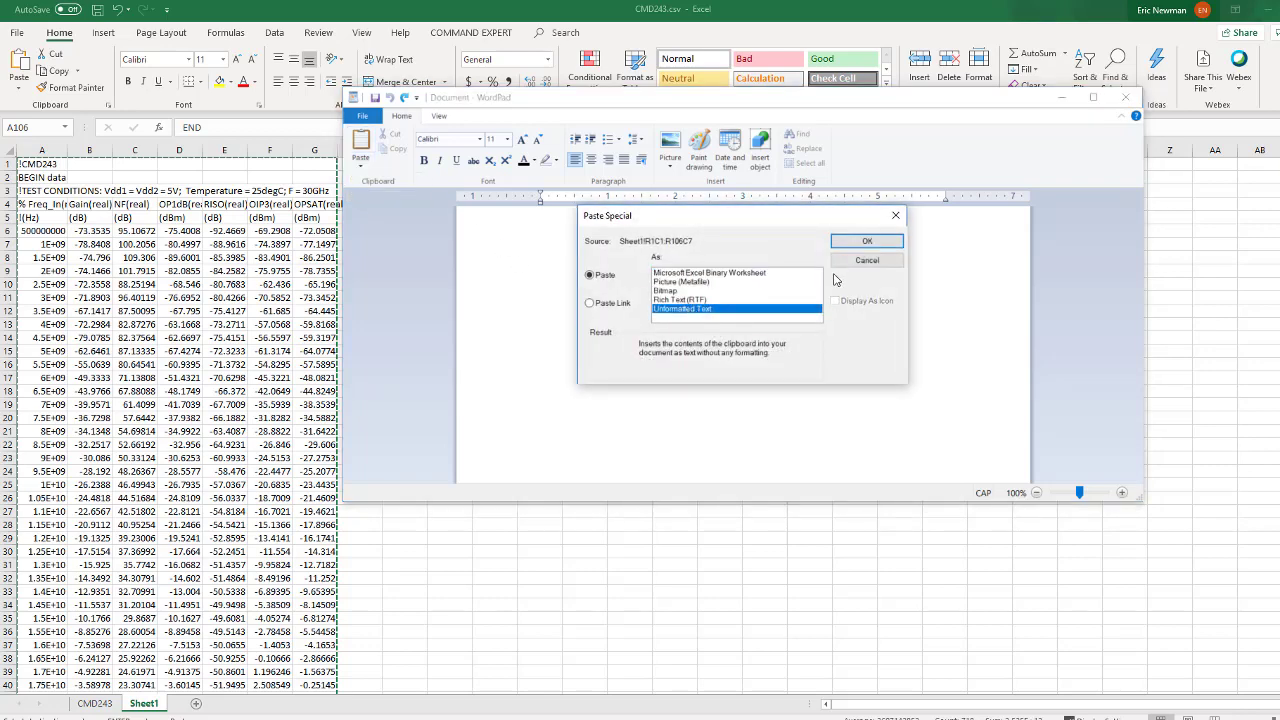
click(866, 243)
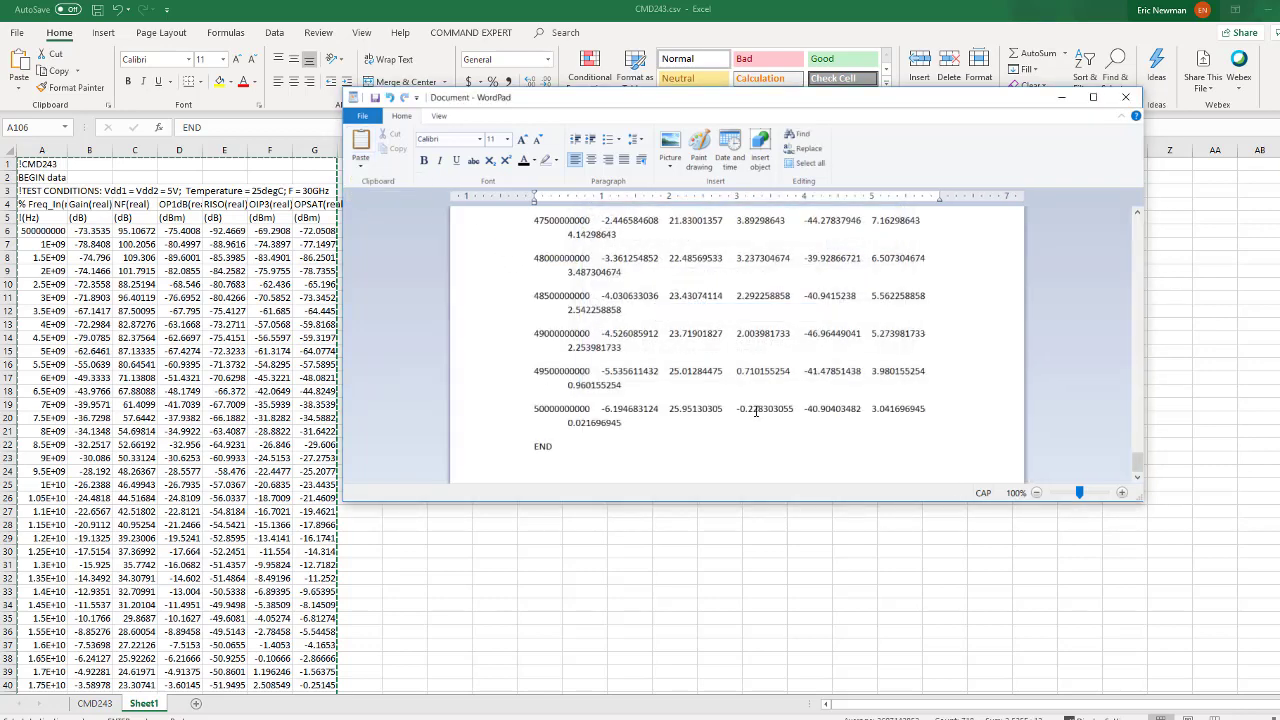
- Save the pasted data block as a plain Text Document named cmd243 in the TEMP folder, accept losing the formatting, and close WordPad
scroll(757, 411, up, 20)
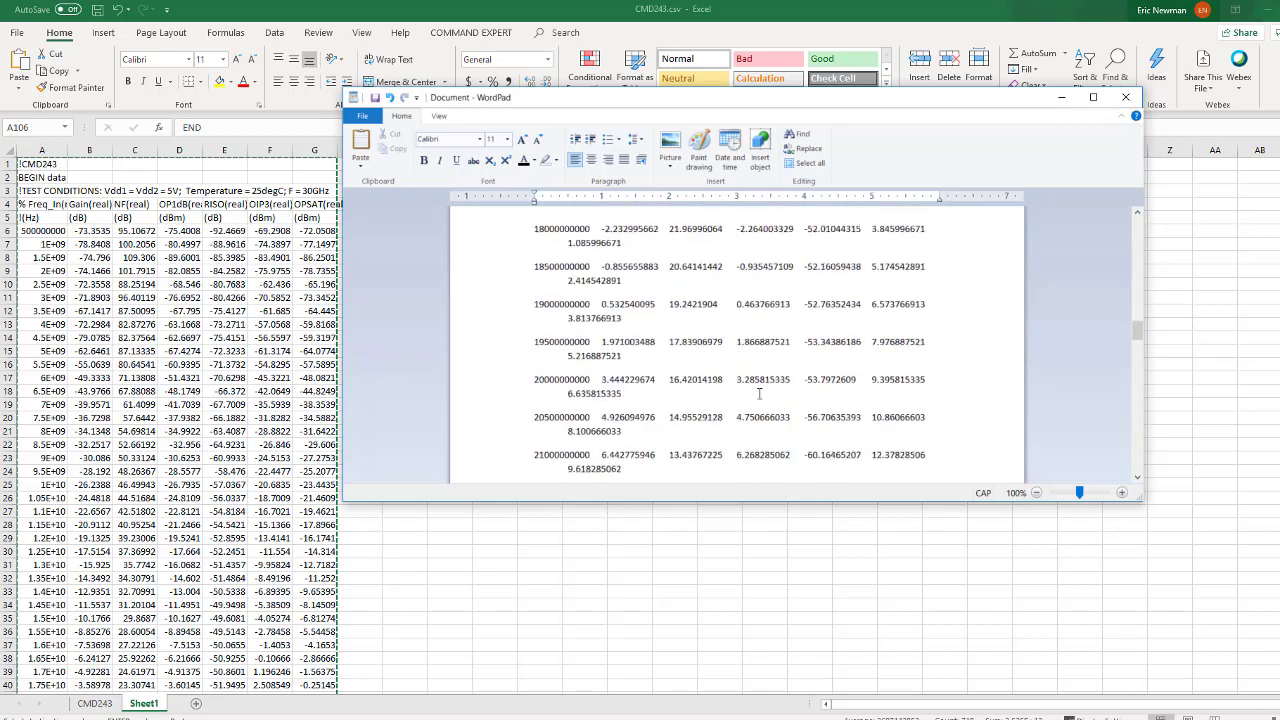
scroll(759, 393, up, 20)
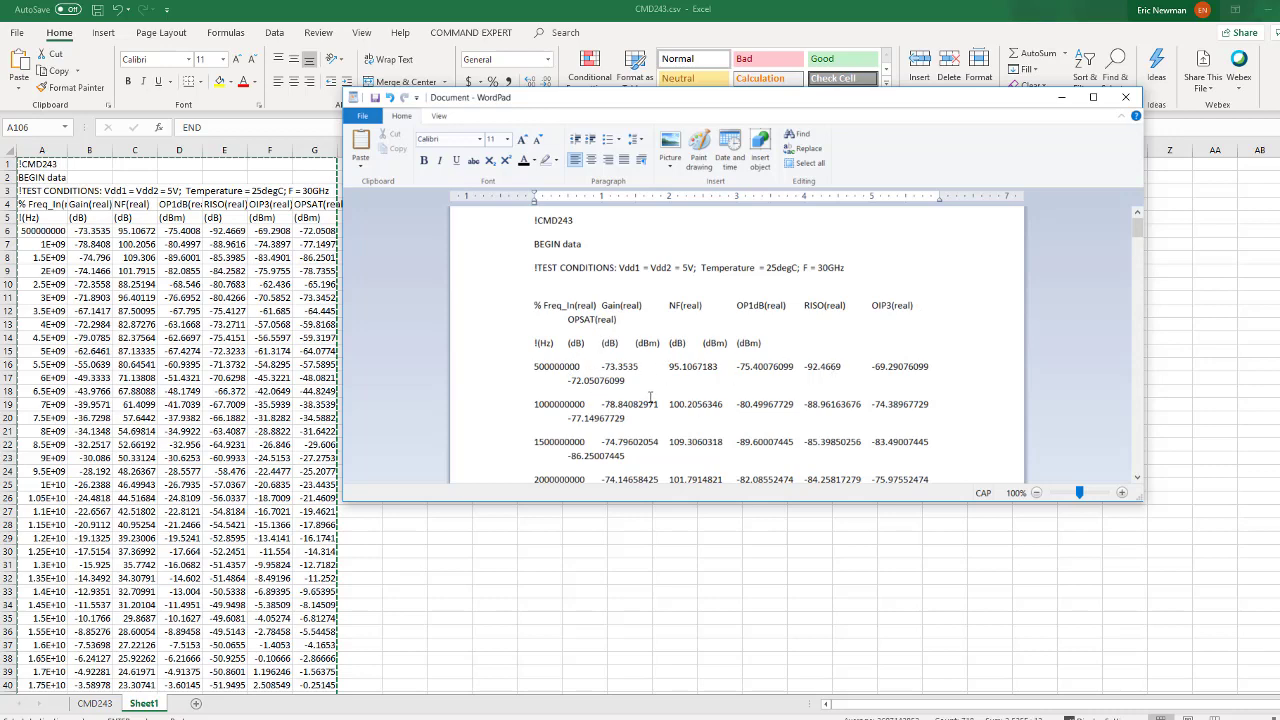
click(374, 120)
click(386, 232)
click(554, 368)
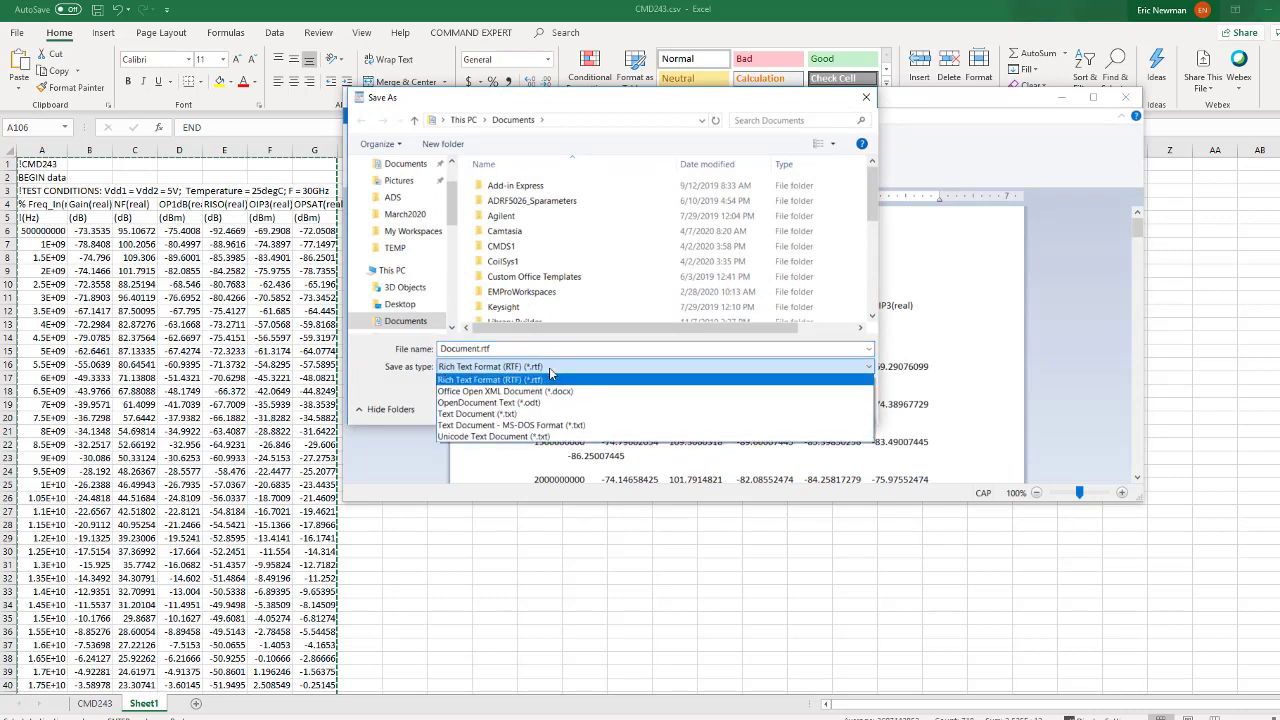
click(478, 413)
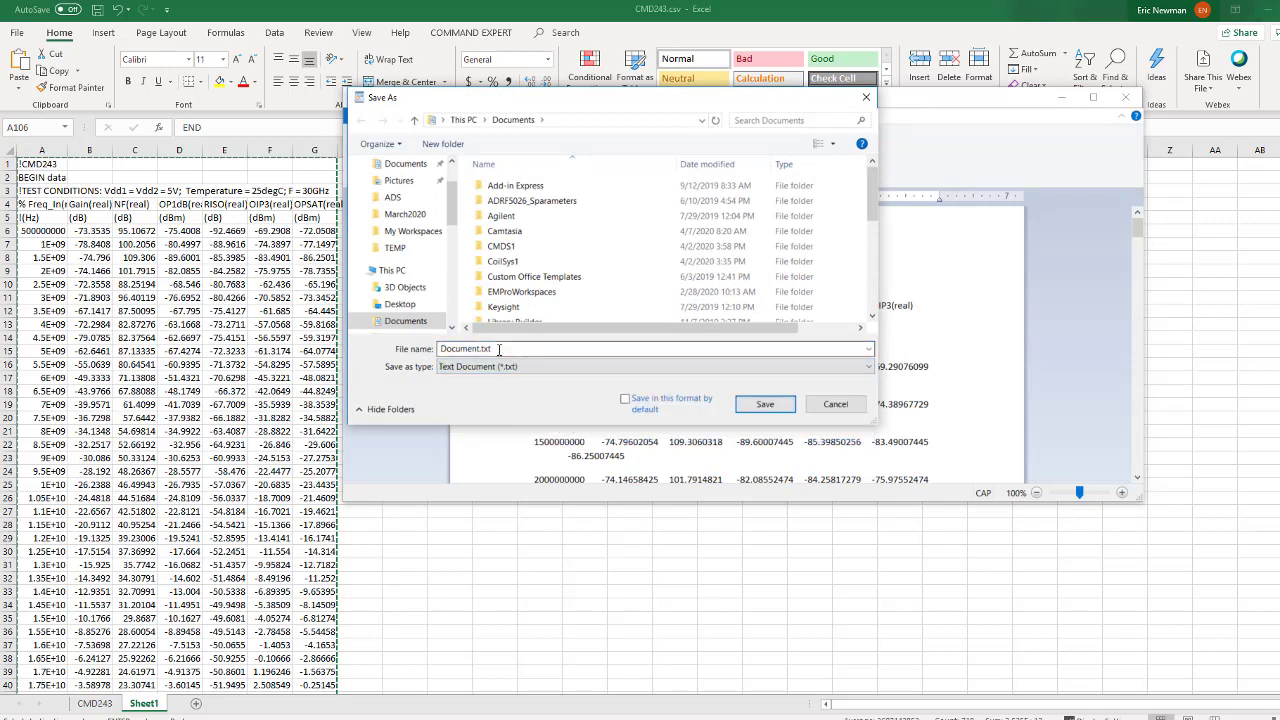
click(498, 349)
drag(487, 349, 438, 289)
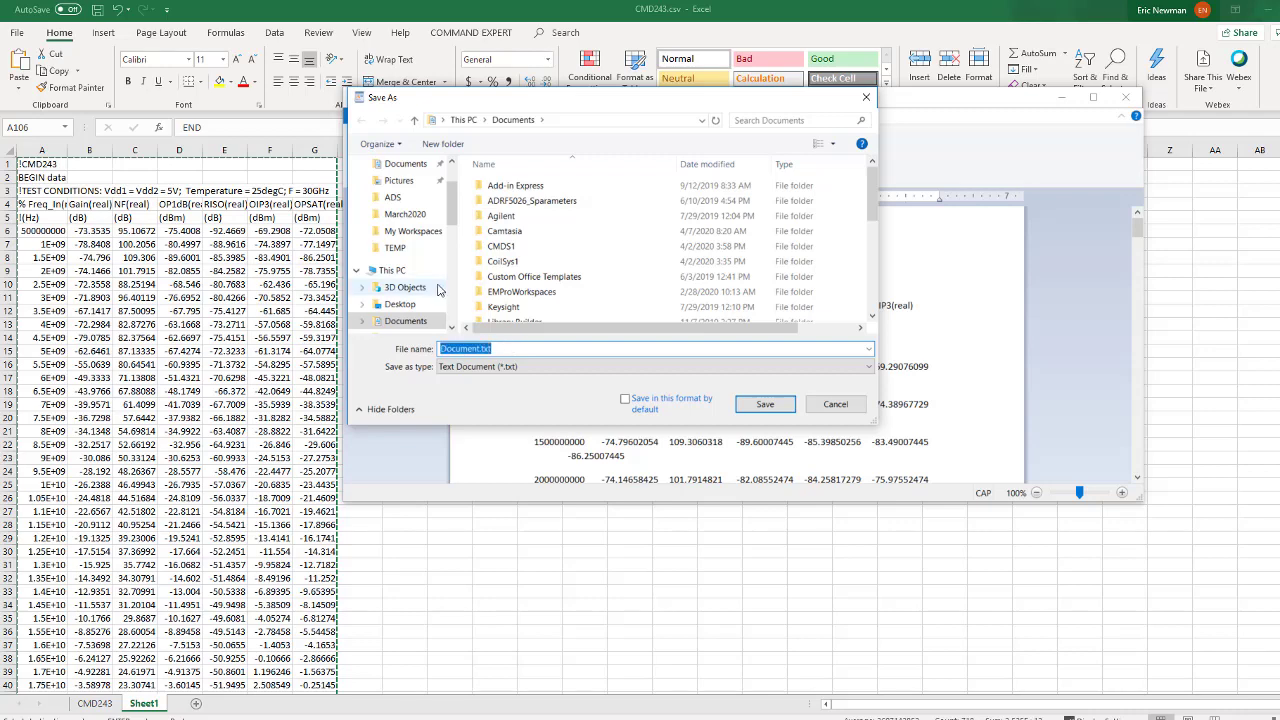
text(cmd243)
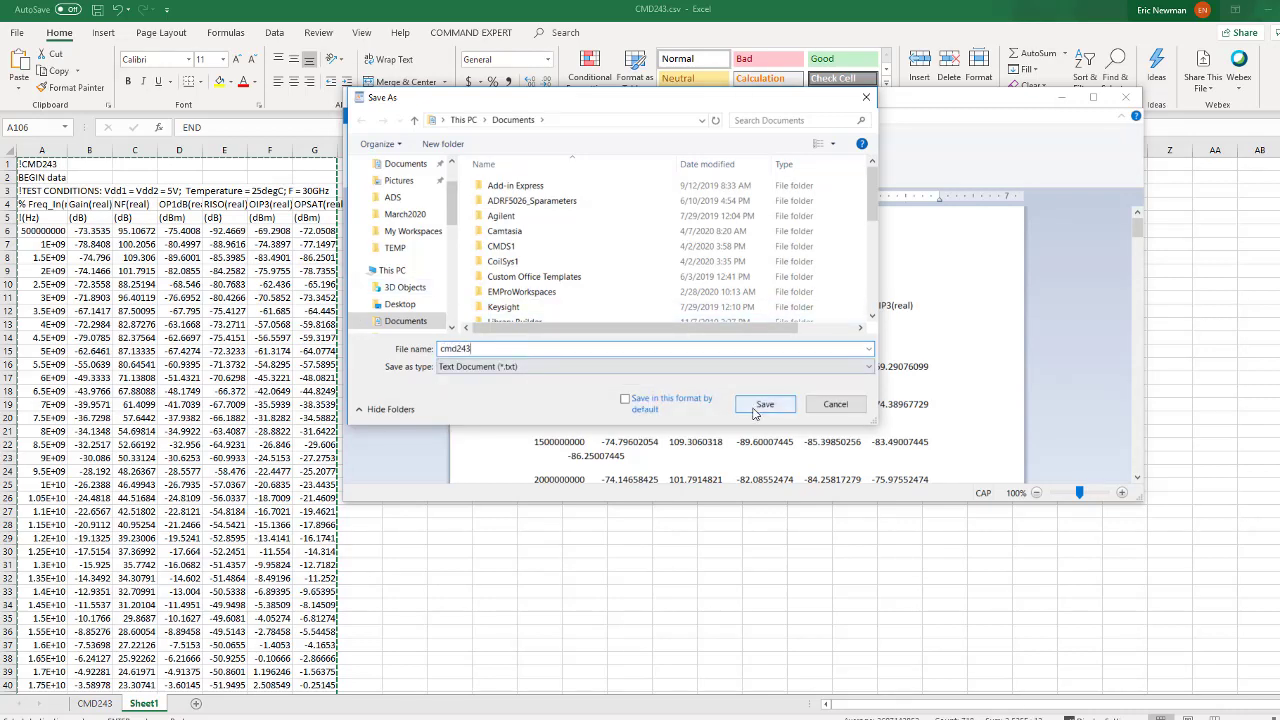
click(396, 249)
click(766, 404)
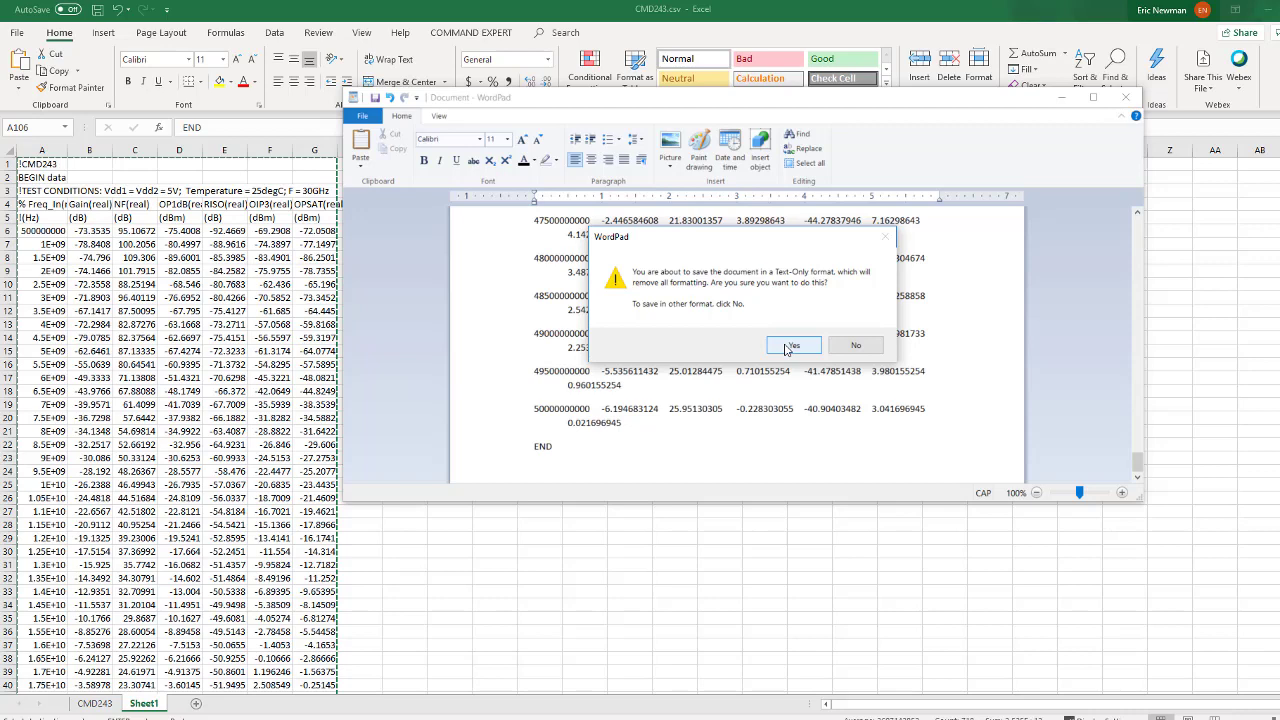
click(788, 346)
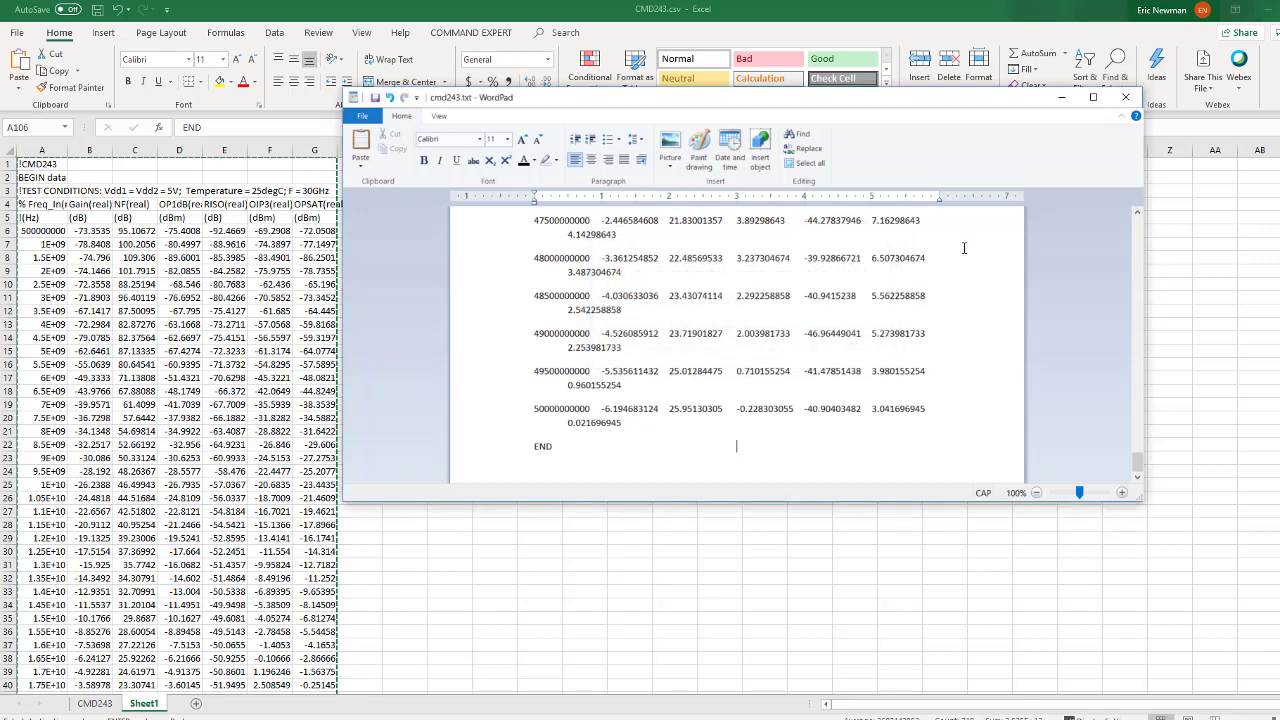
click(1126, 97)
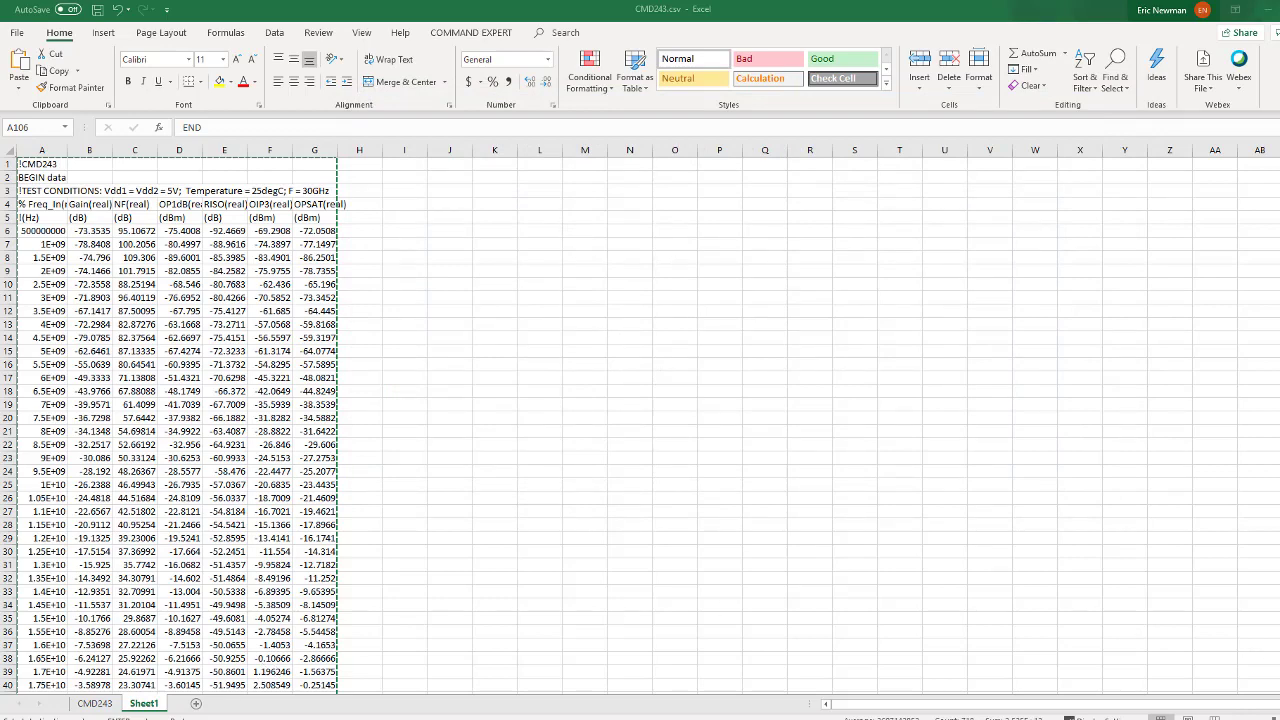
- Switch to the TEMP folder in File Explorer and rename cmd243.txt to cmd243.mdf, accepting the extension change
drag(745, 291, 620, 90)
click(521, 256)
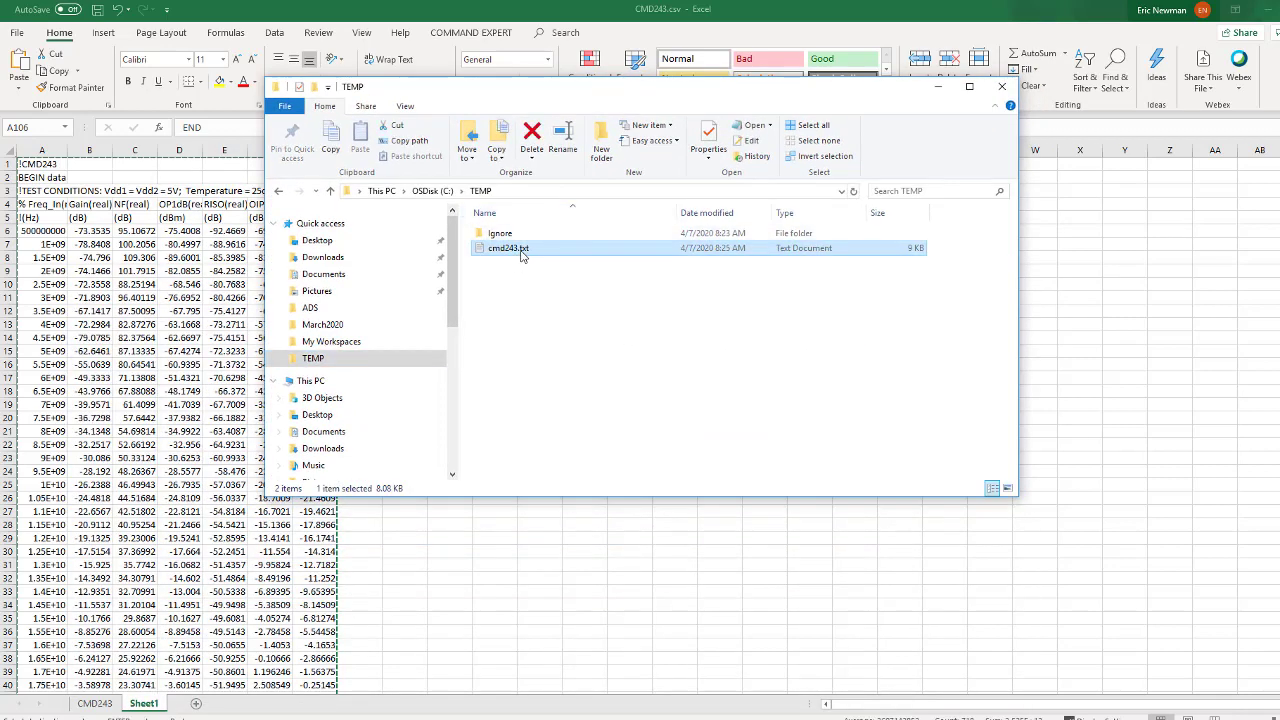
right_click(522, 254)
click(564, 467)
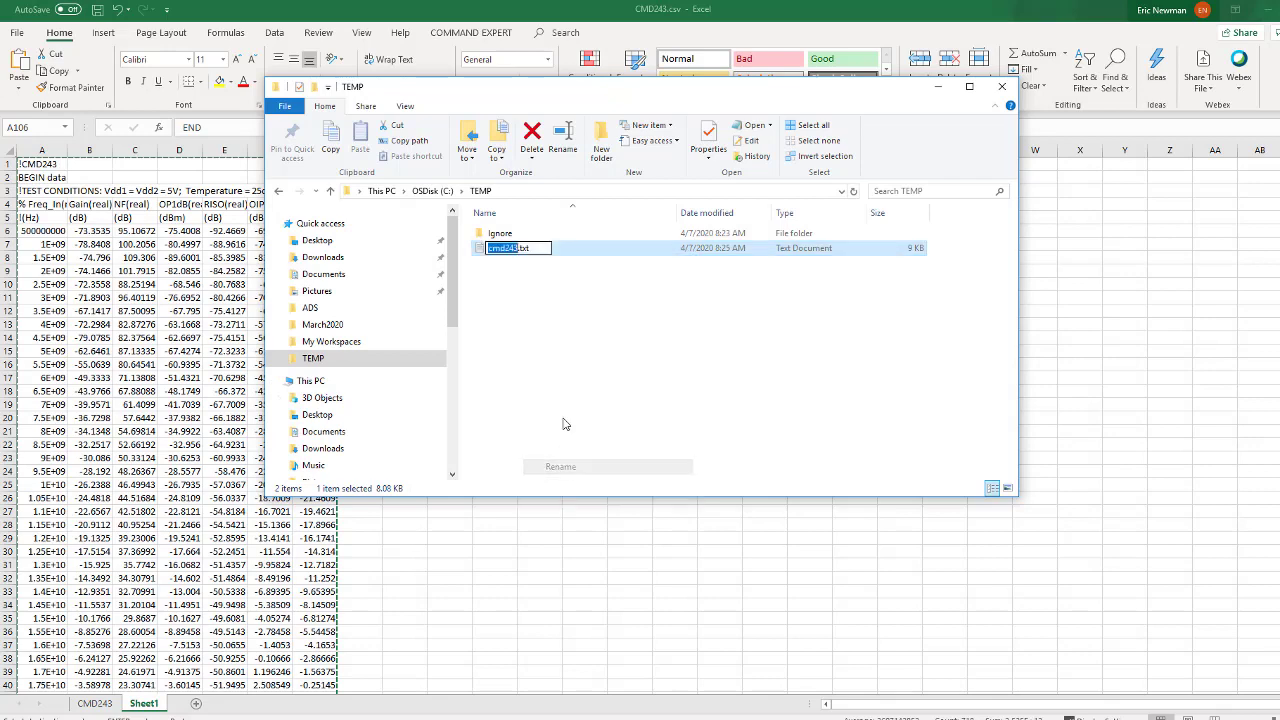
click(548, 248)
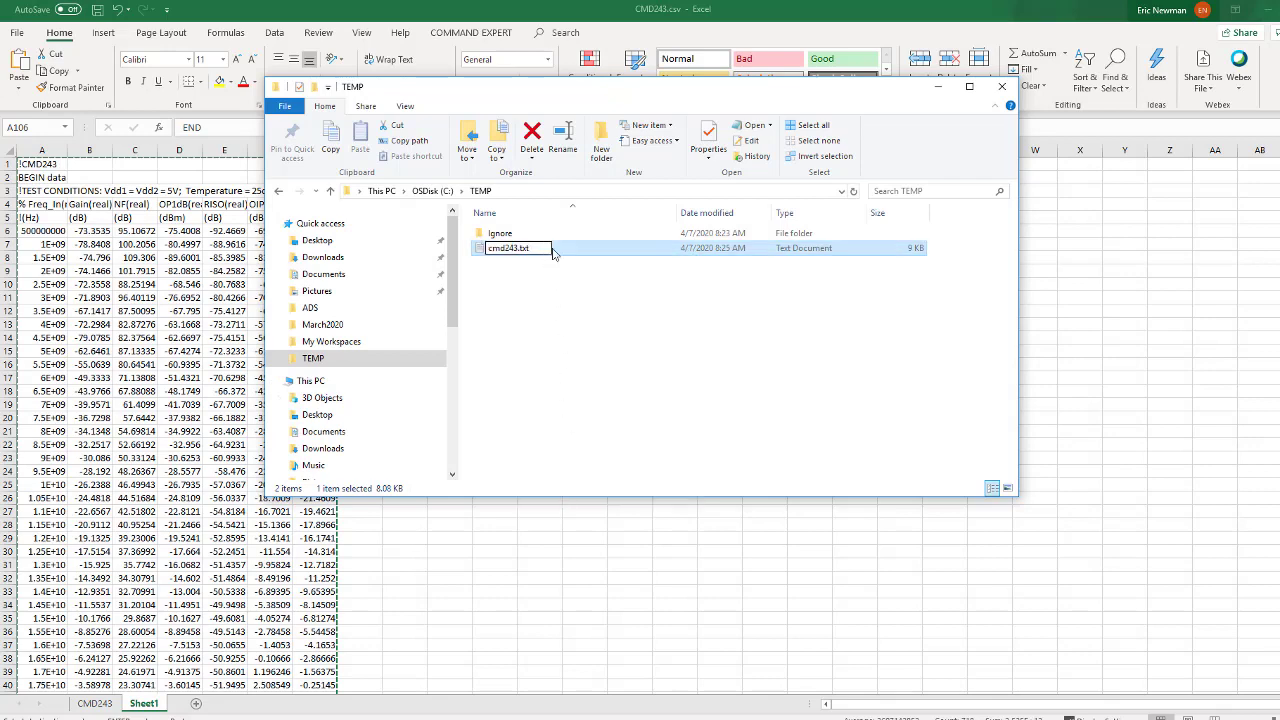
key(BackSpace)
key(BackSpace)
key(BackSpace)
text(MDF)
key(BackSpace)
key(BackSpace)
key(BackSpace)
text(mdf)
key(Return)
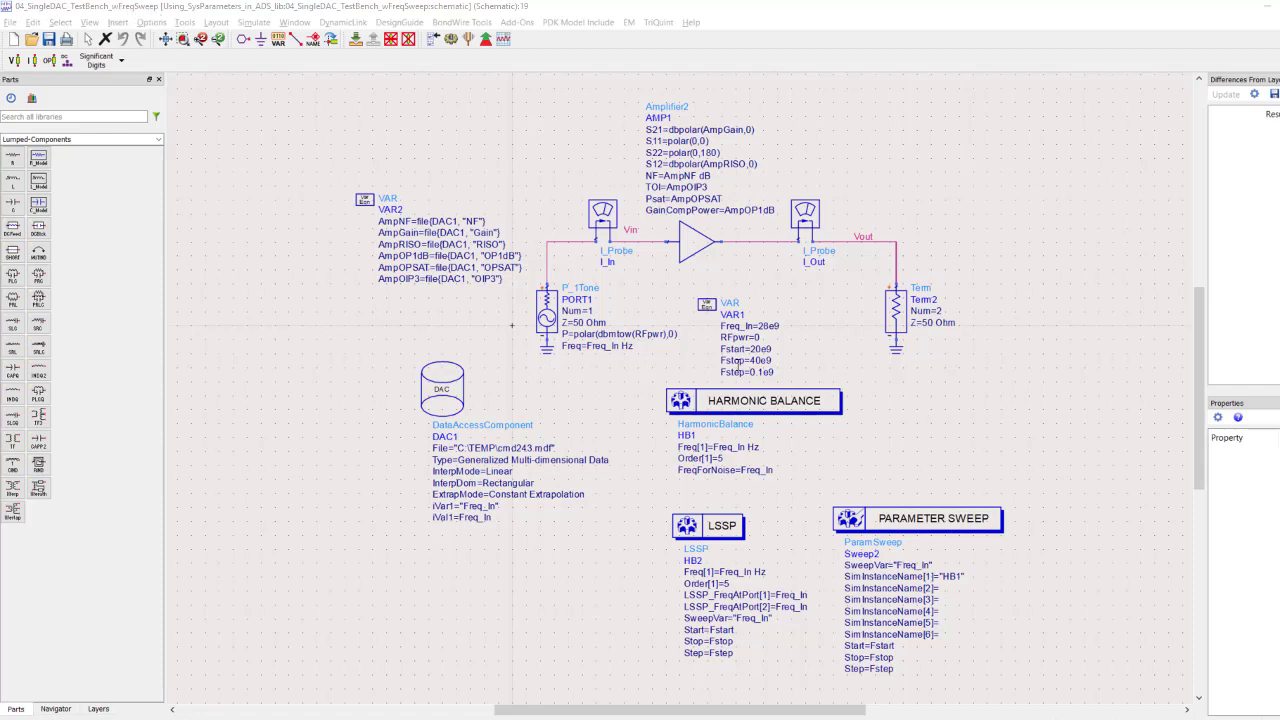
- Switch to the ADS schematic and set C:\TEMP\cmd243.mdf as the data file of data access component DAC1
click(375, 323)
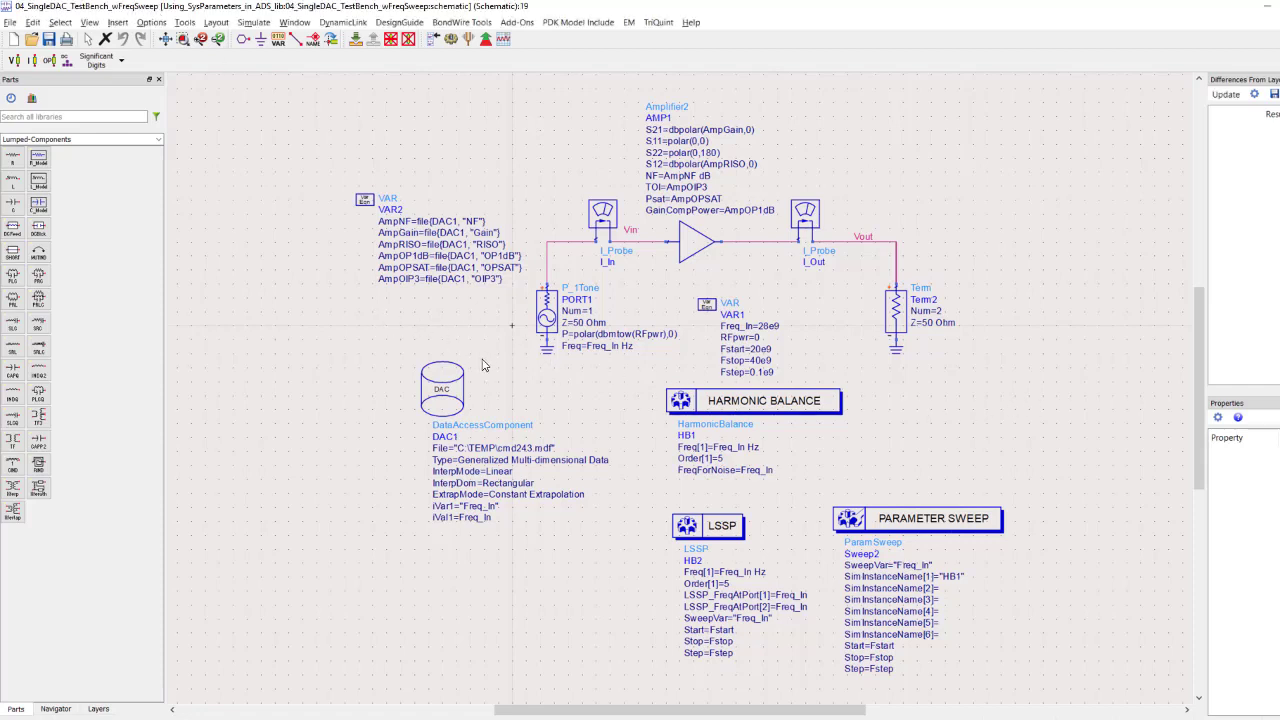
double_click(446, 399)
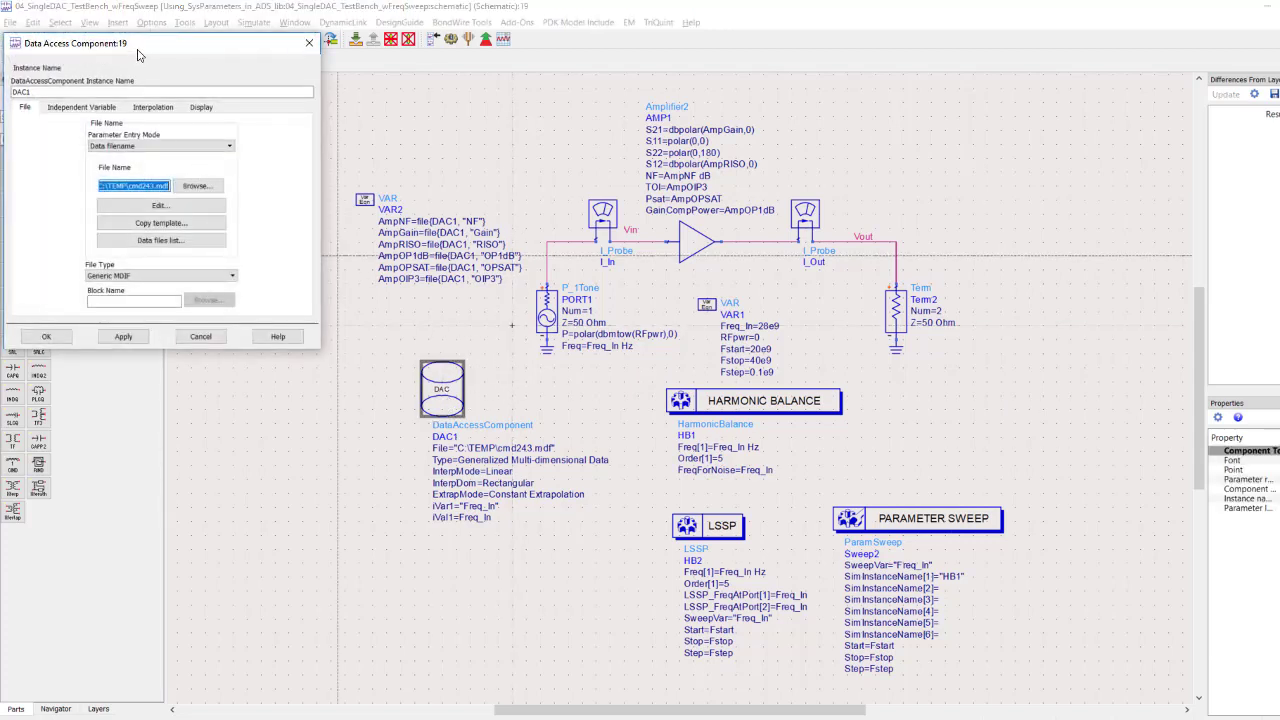
drag(138, 55, 325, 84)
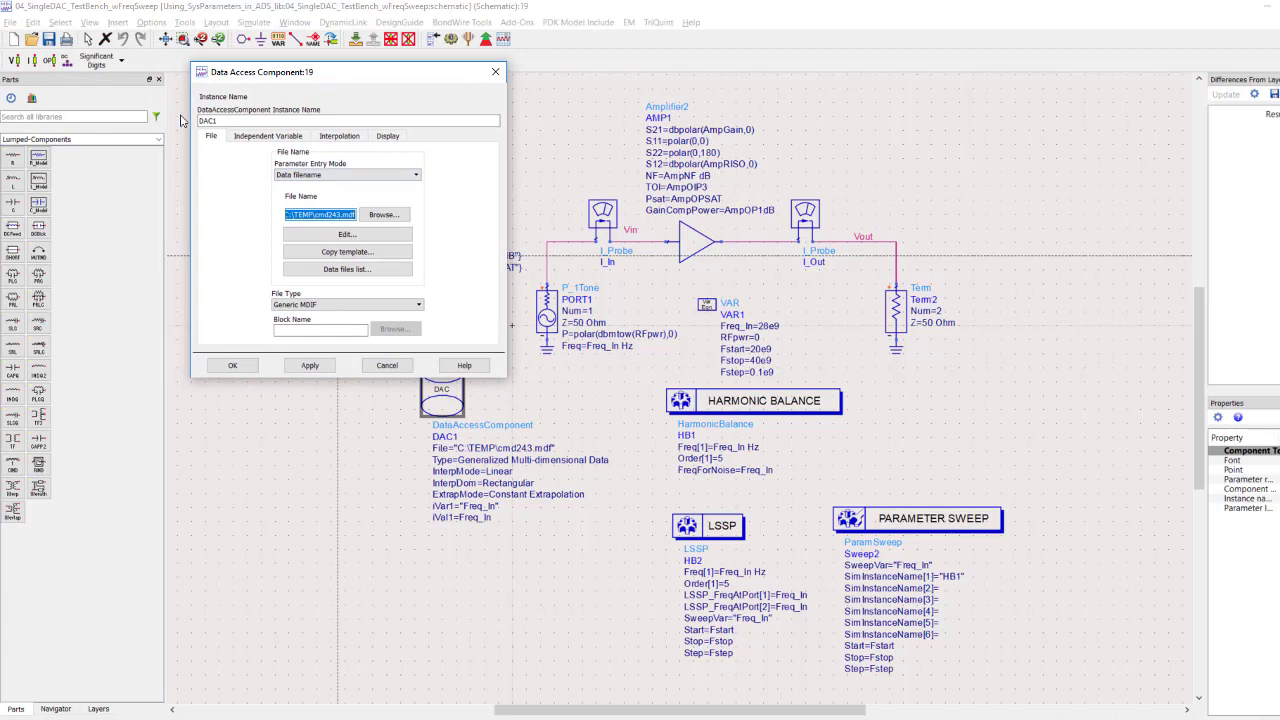
click(384, 216)
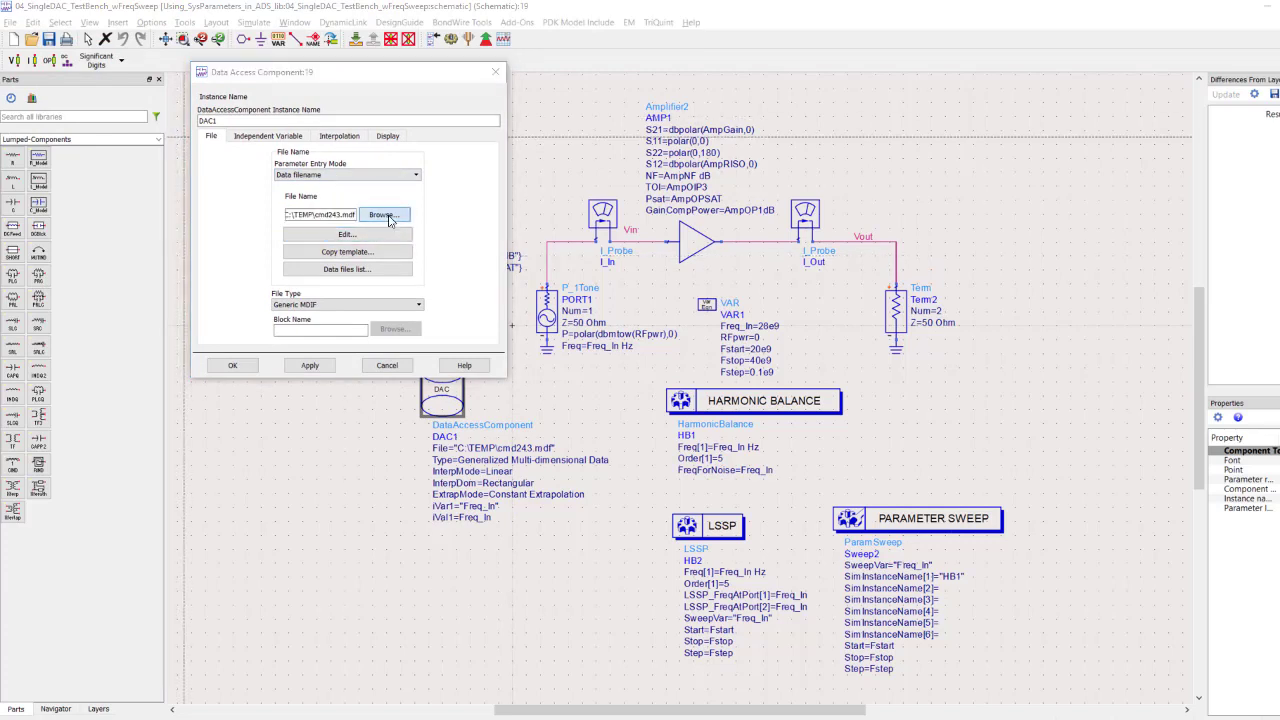
click(157, 130)
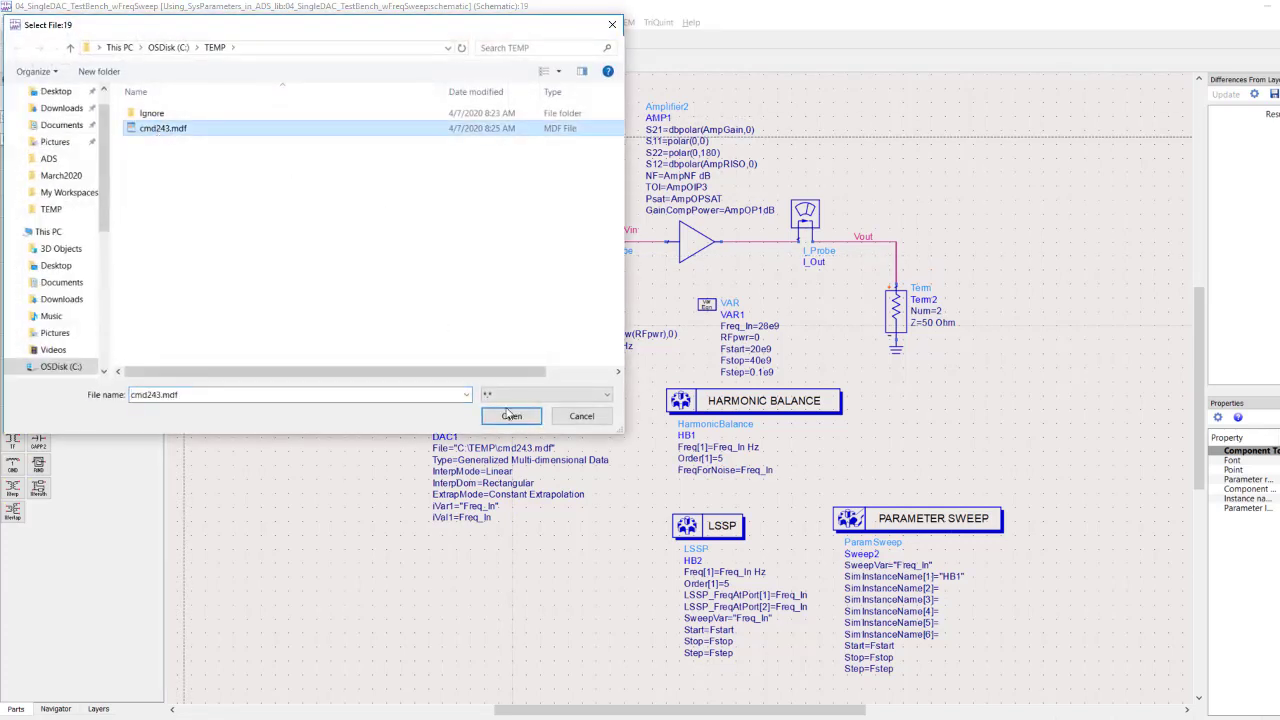
click(511, 416)
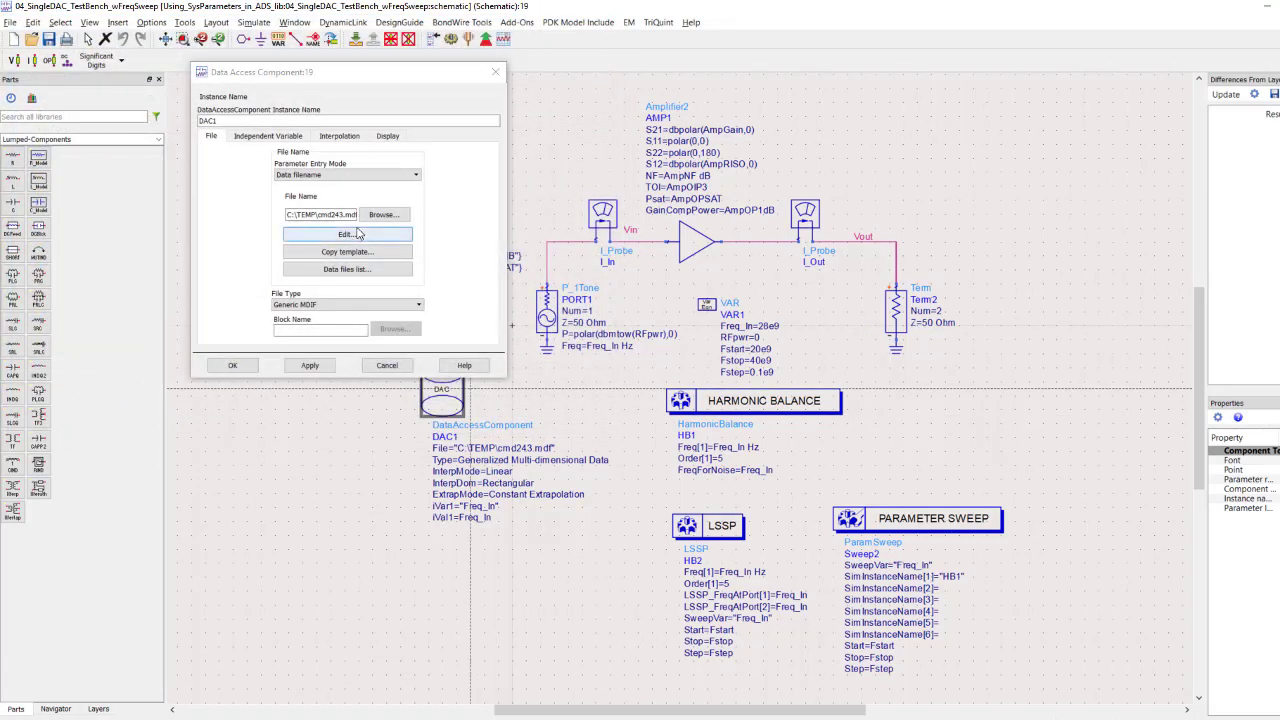
- Open the cmd243.mdf data file from DAC1's settings, look through its frequency rows, and close it
click(352, 237)
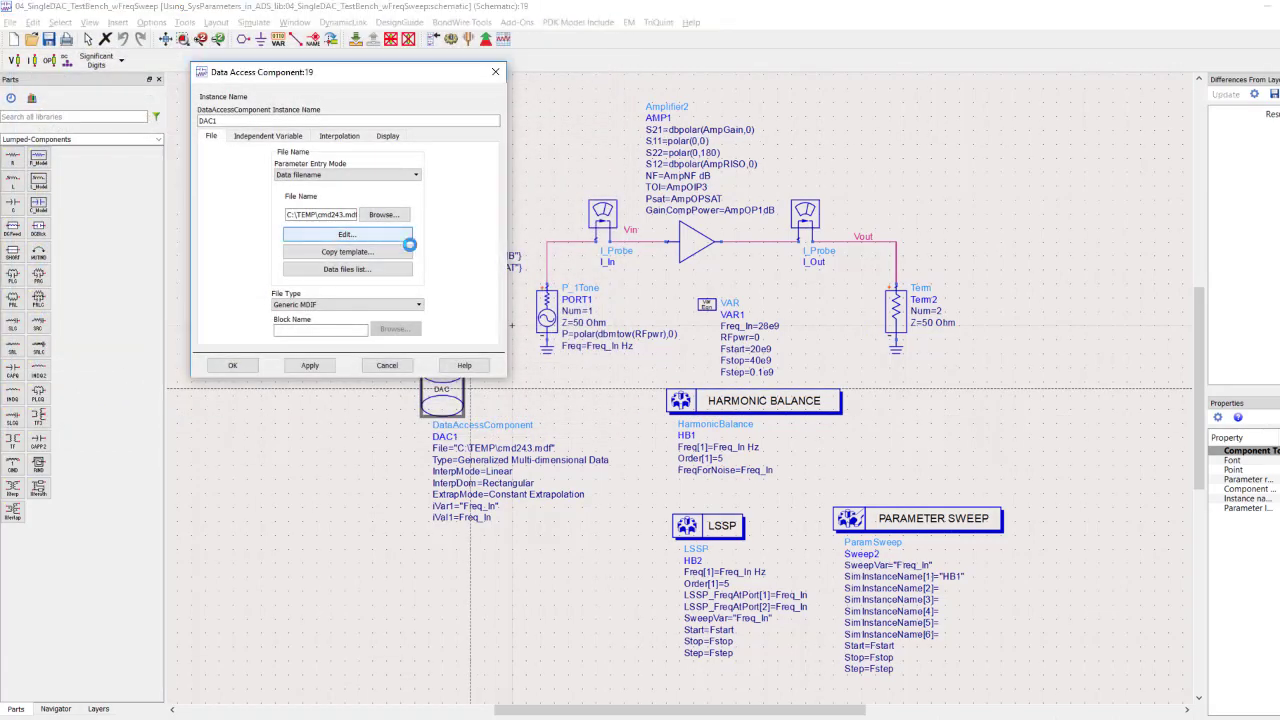
scroll(792, 320, down, 2)
scroll(792, 320, down, 20)
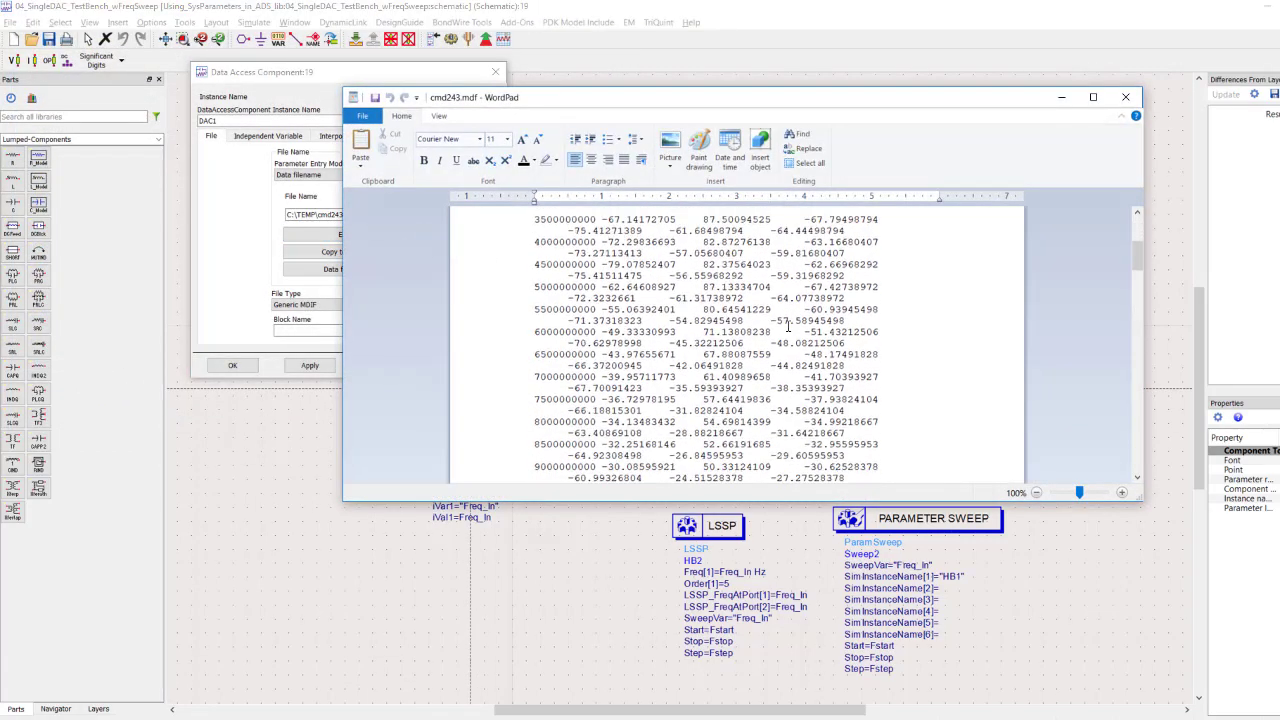
scroll(763, 336, down, 20)
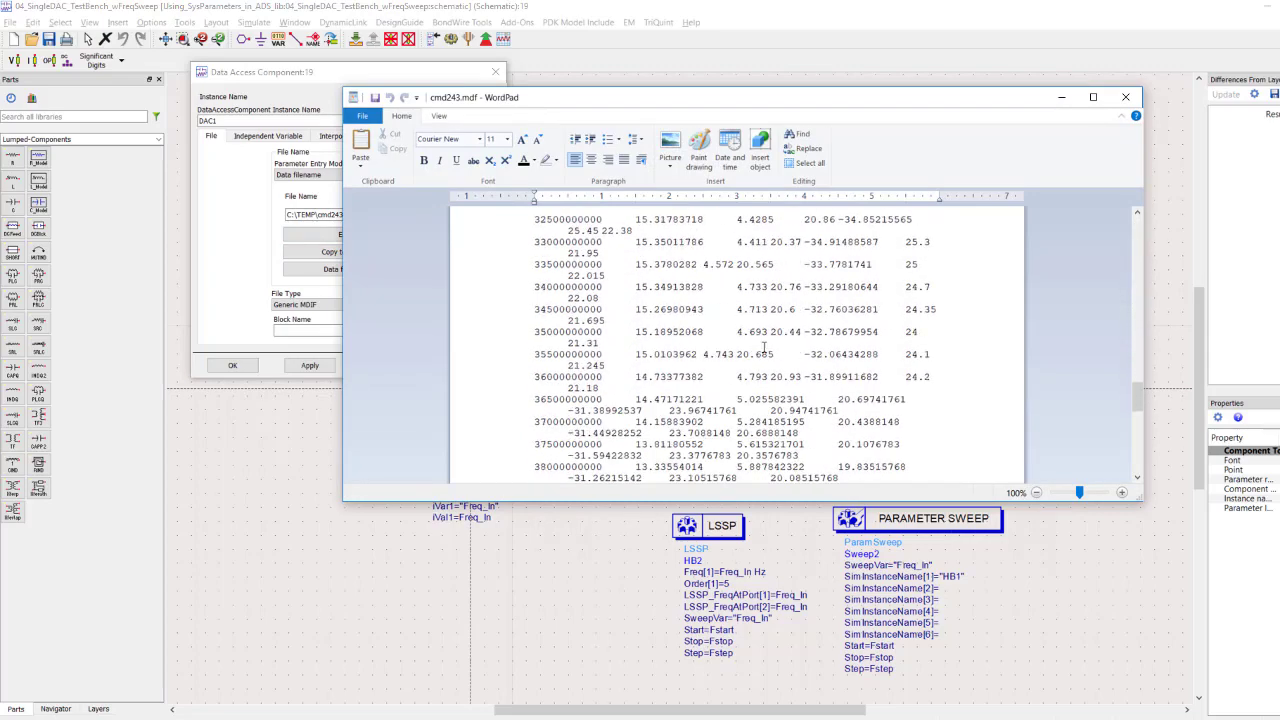
scroll(834, 390, up, 20)
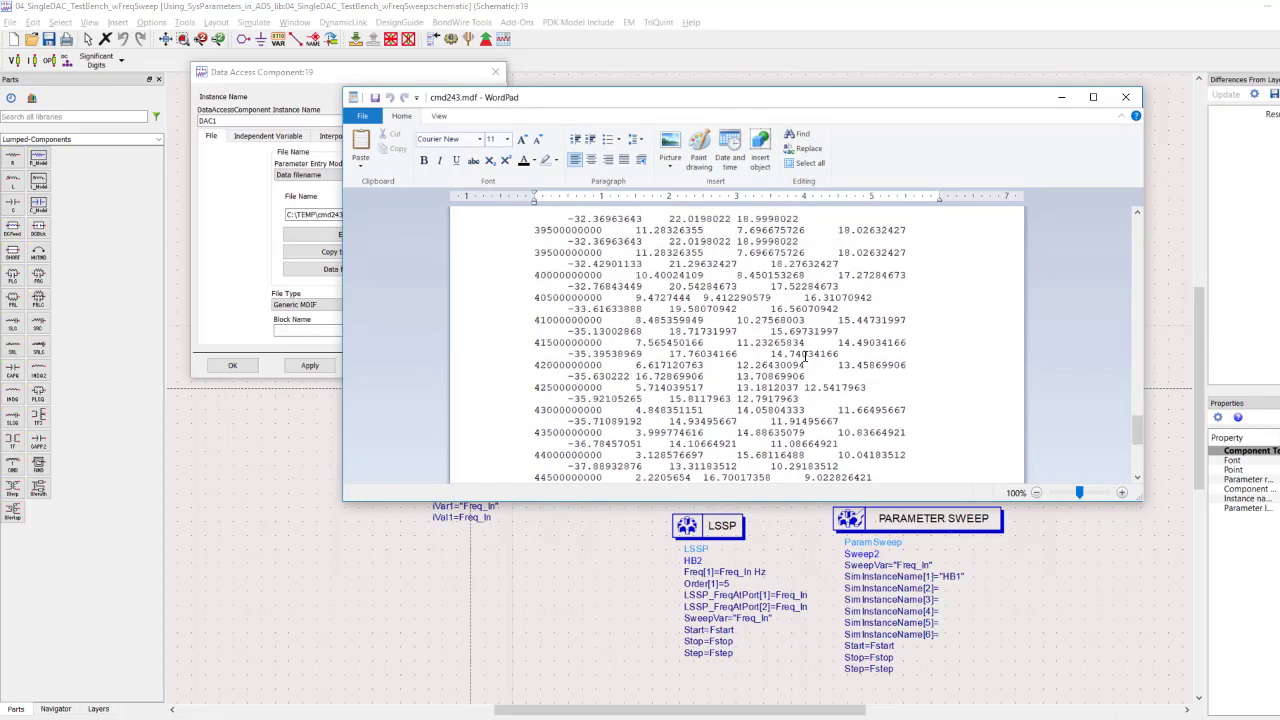
scroll(527, 99, up, 15)
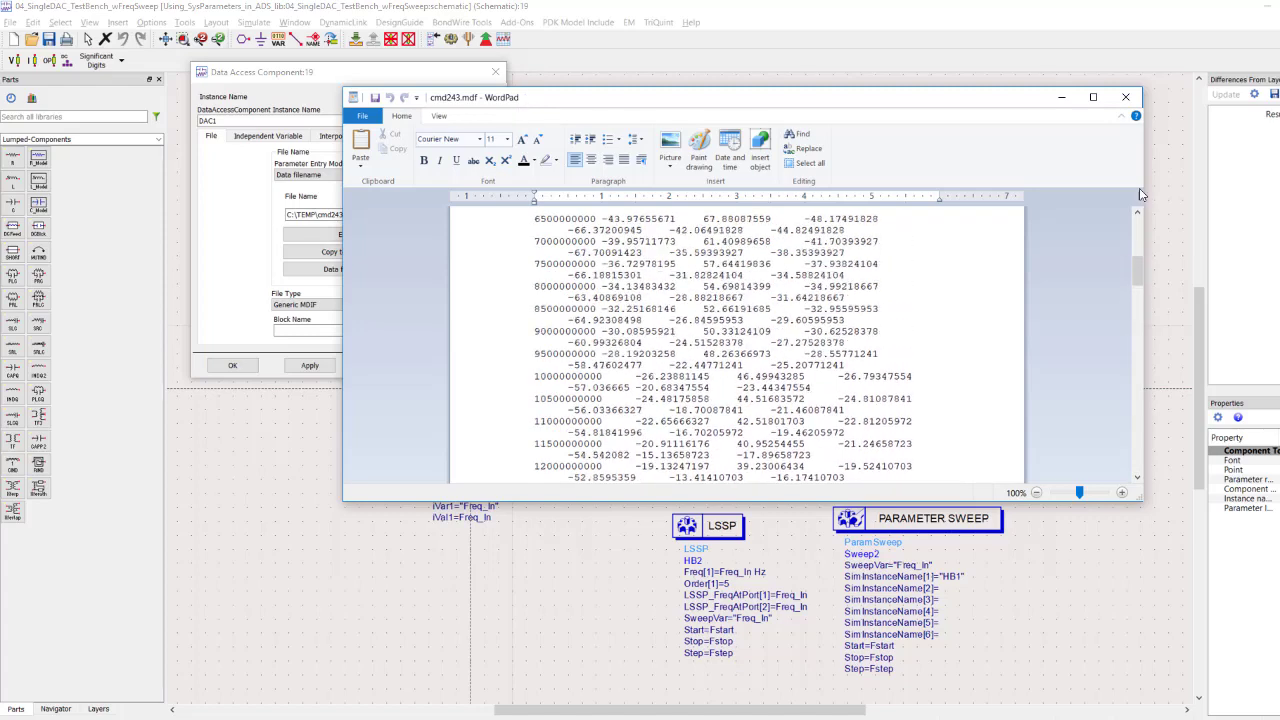
click(1127, 99)
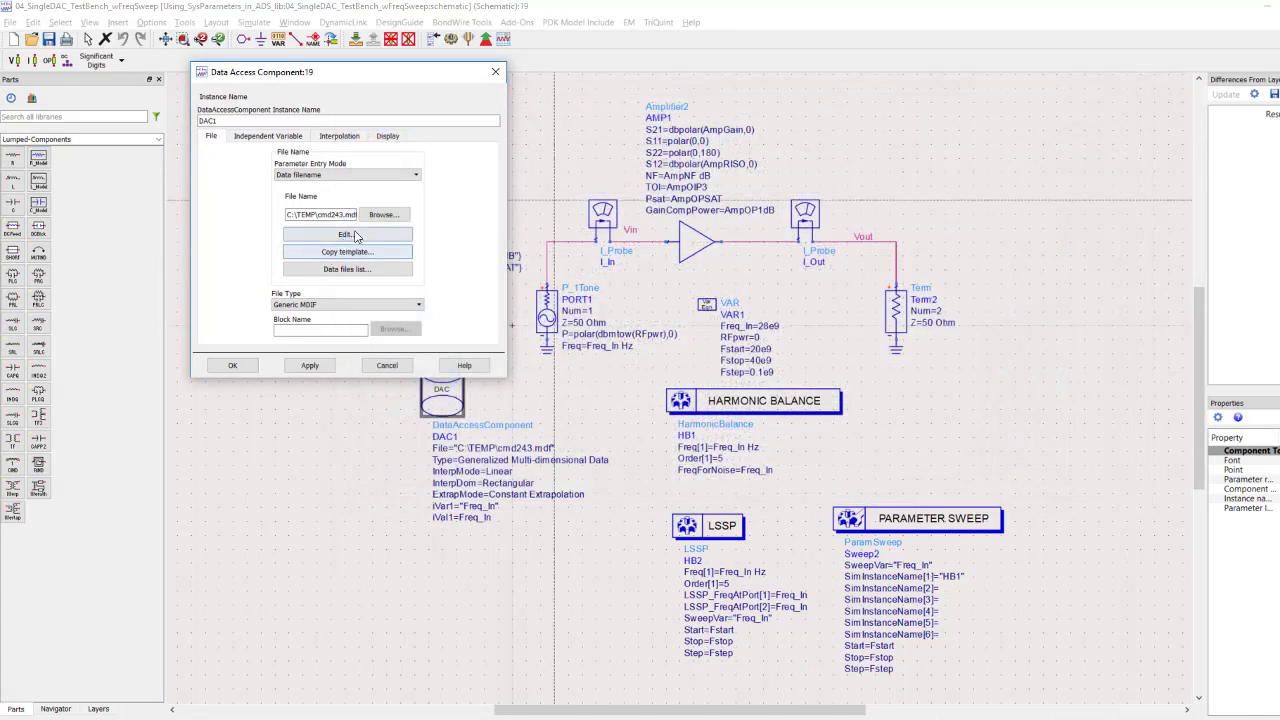
- Check DAC1's file type, independent variable and interpolation settings, keep Generic MDIF and the Rectangular domain, and accept the component settings
click(331, 305)
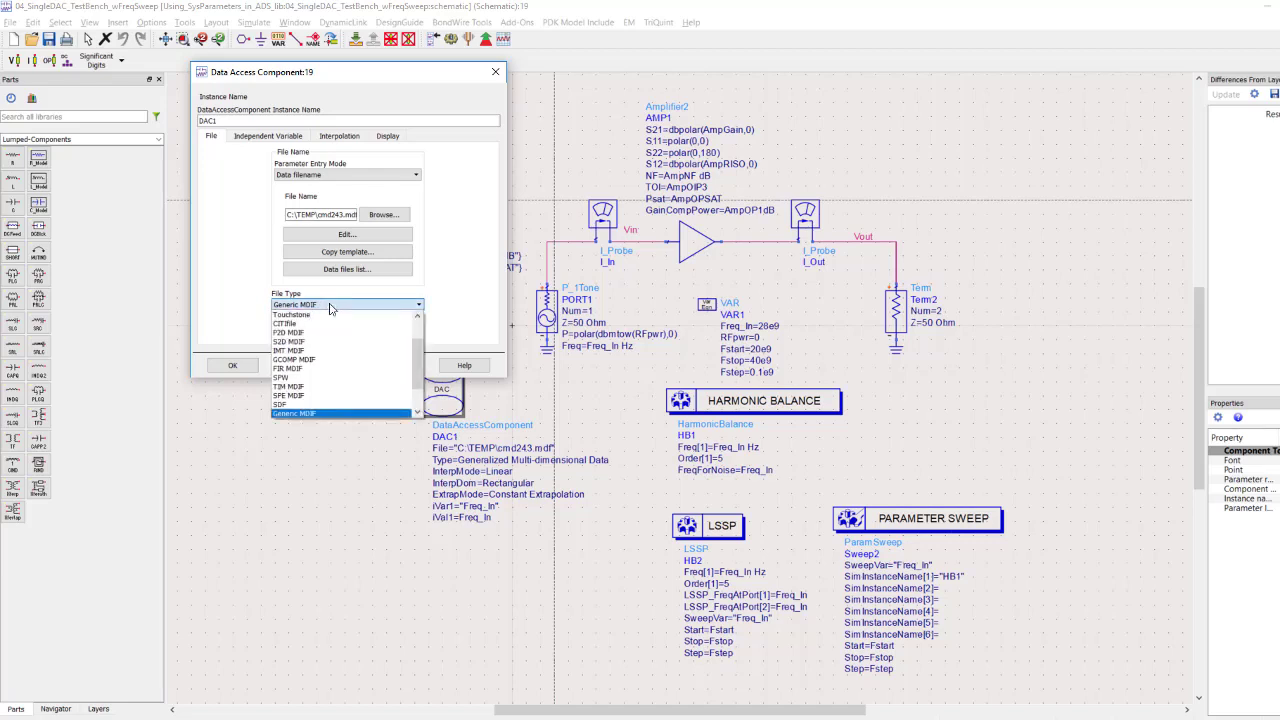
click(331, 305)
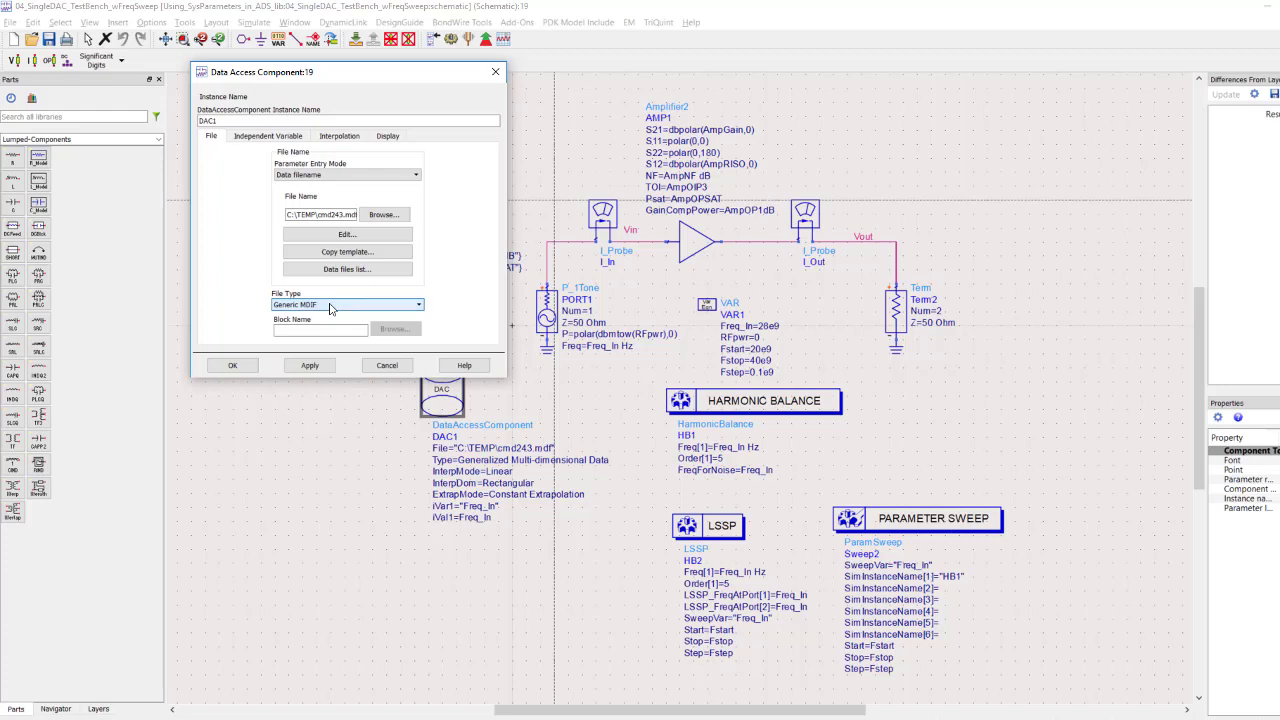
click(262, 136)
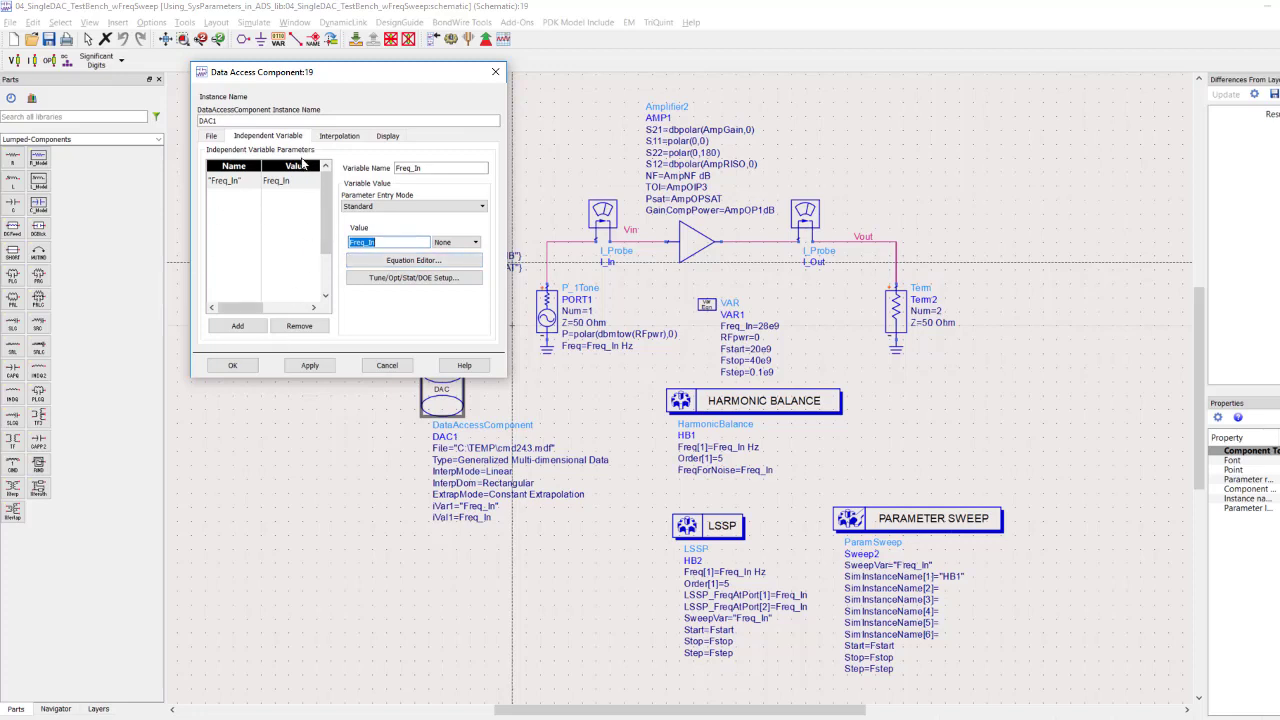
click(340, 137)
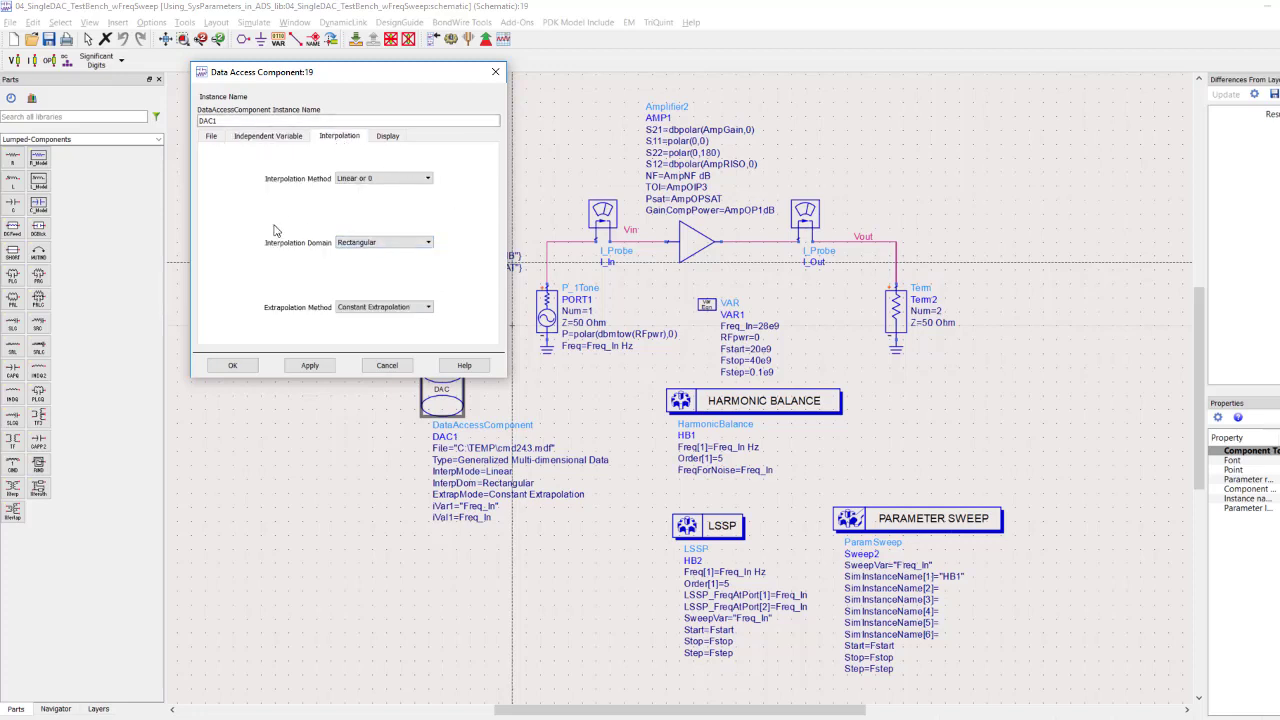
click(429, 243)
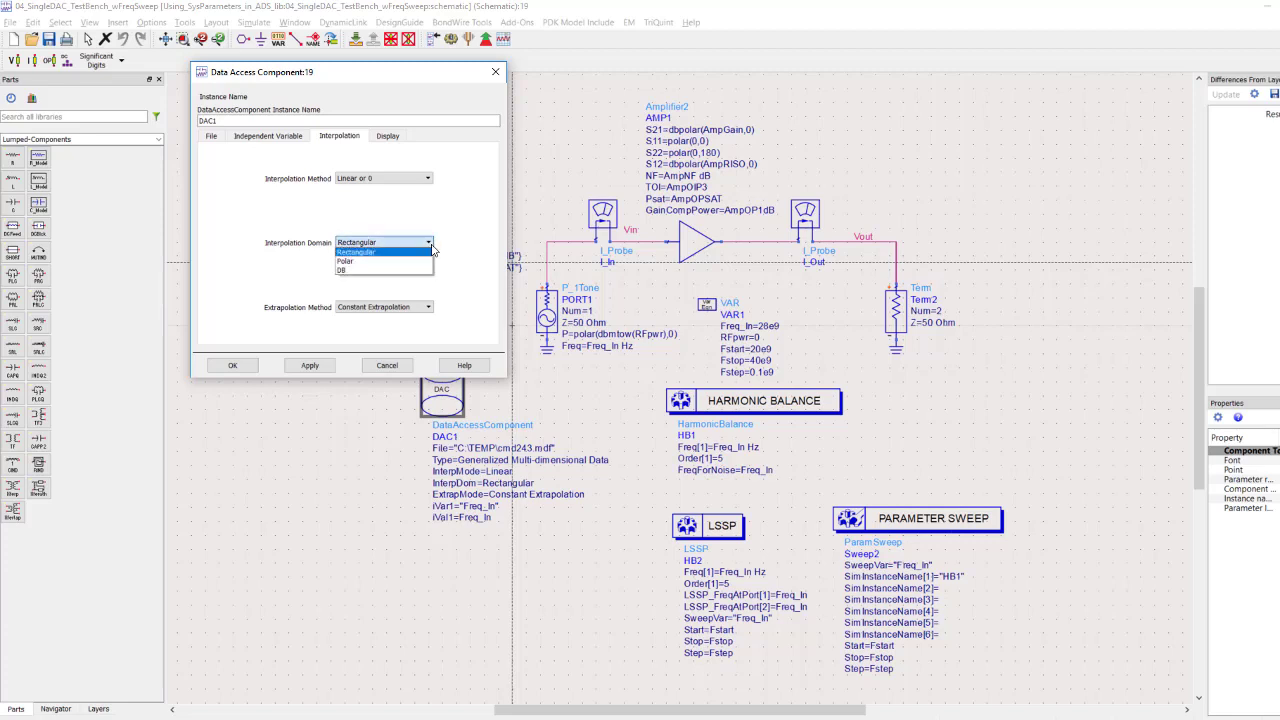
click(431, 250)
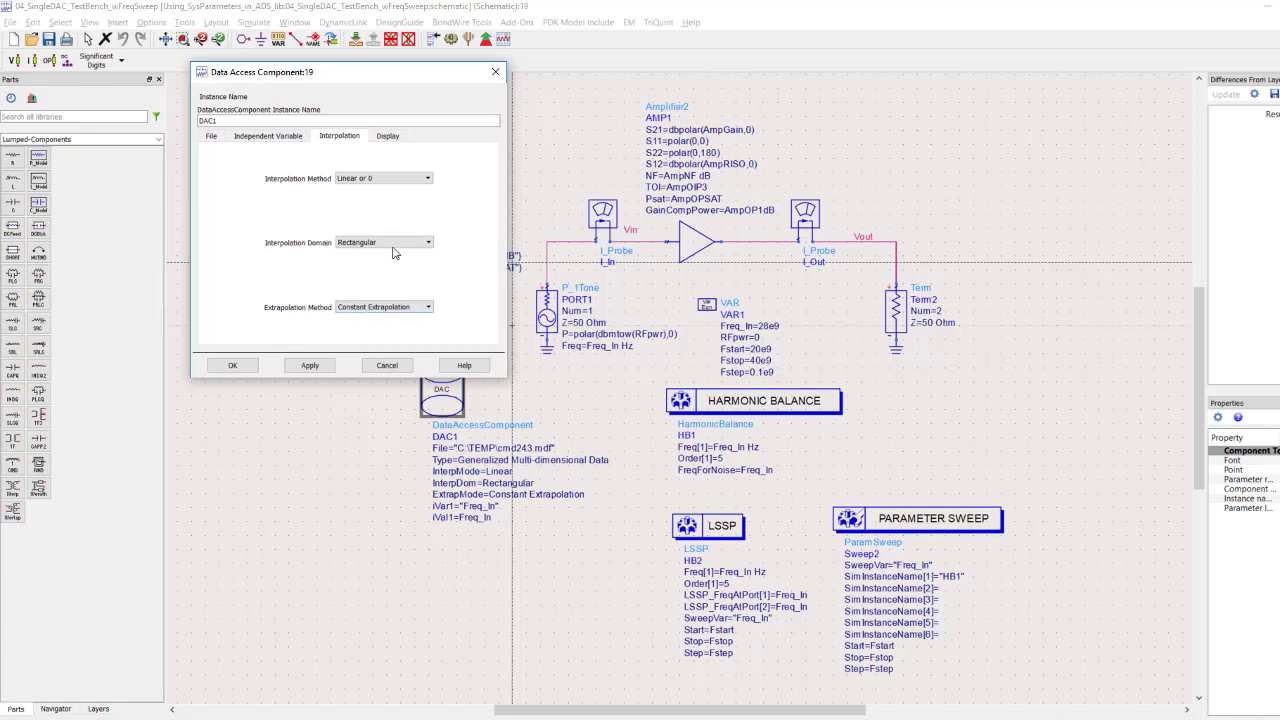
click(234, 365)
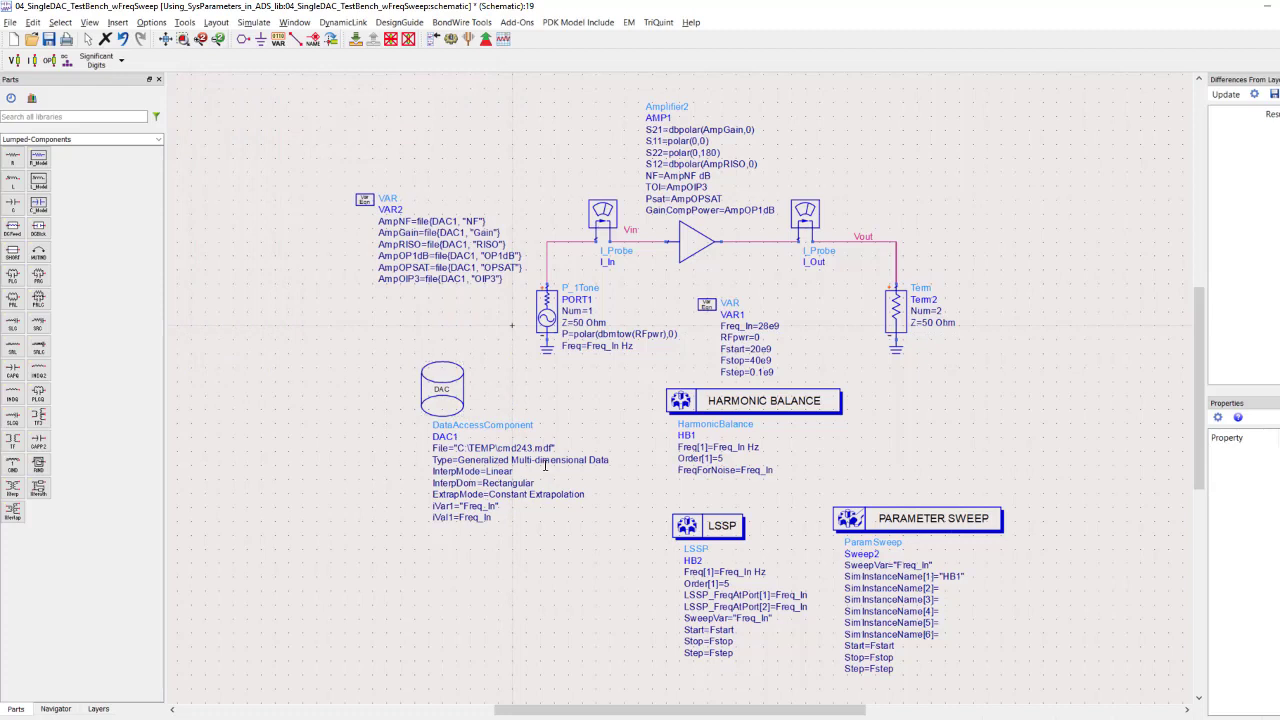
- Check VAR2's file-based variables and their DAC1 dependent parameter names, then AMP1's parameters, and accept both component settings
double_click(366, 200)
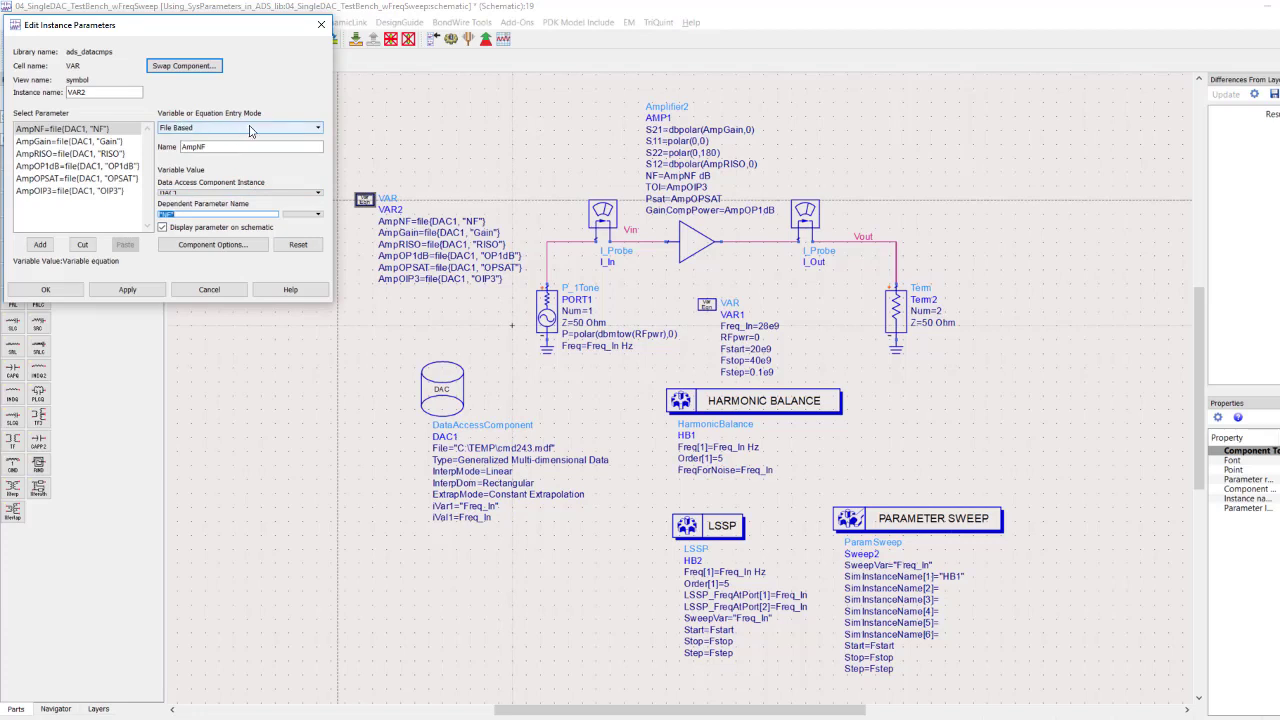
click(211, 147)
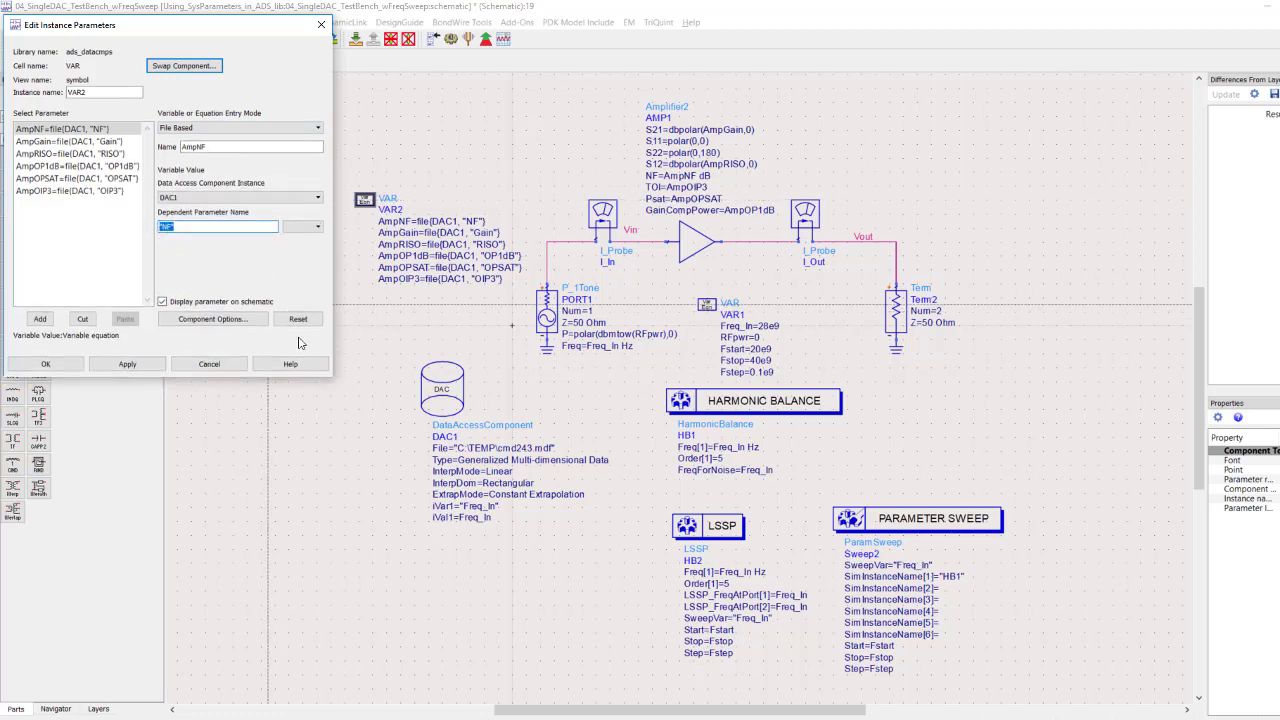
click(62, 141)
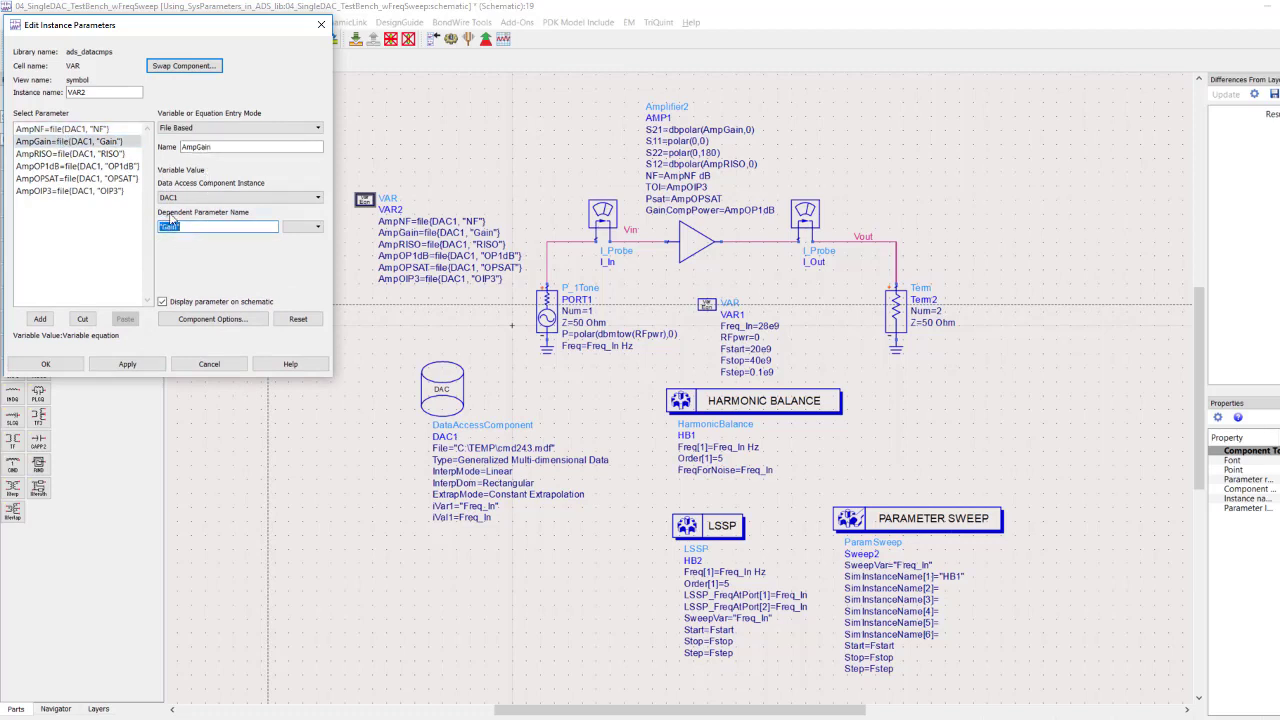
click(85, 178)
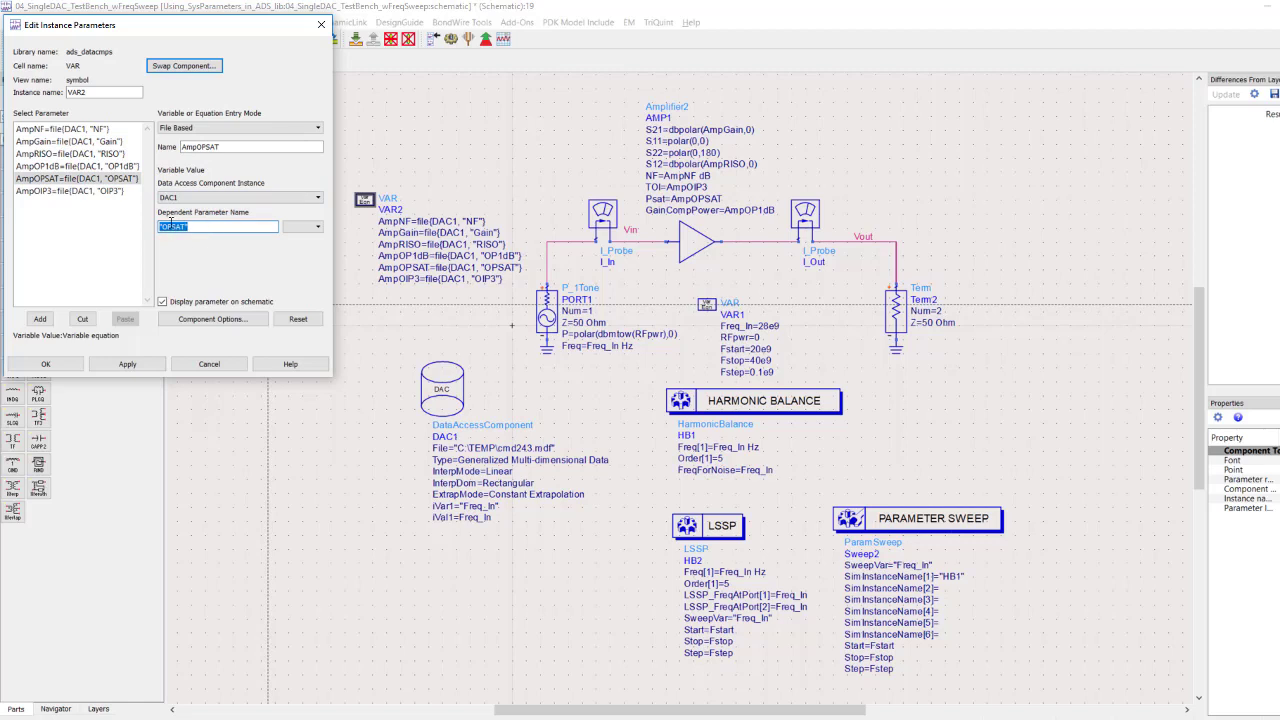
click(45, 364)
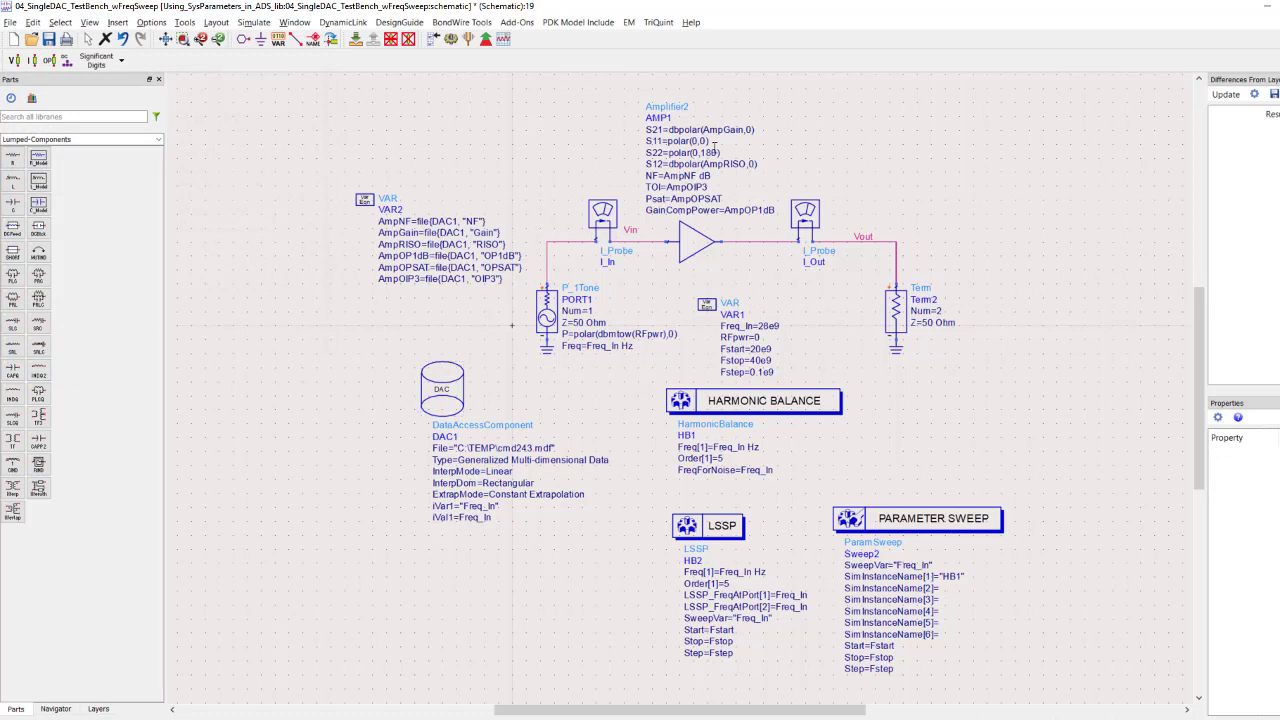
double_click(695, 240)
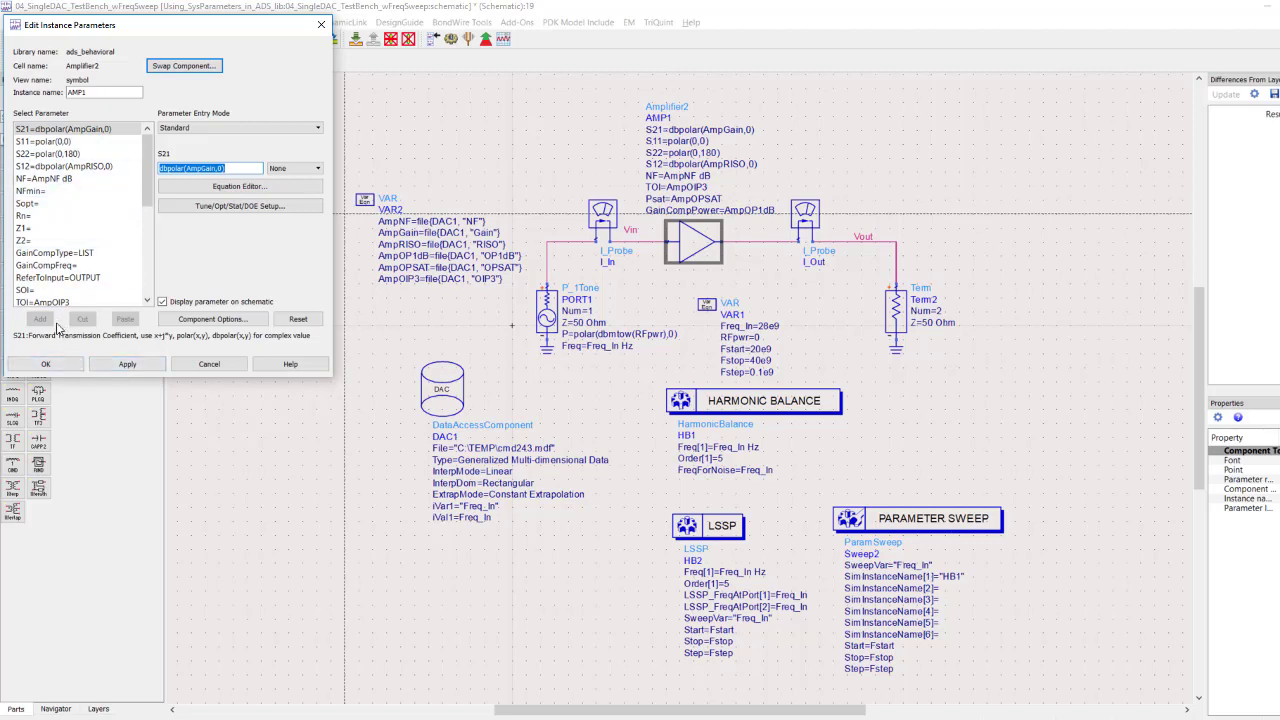
click(45, 363)
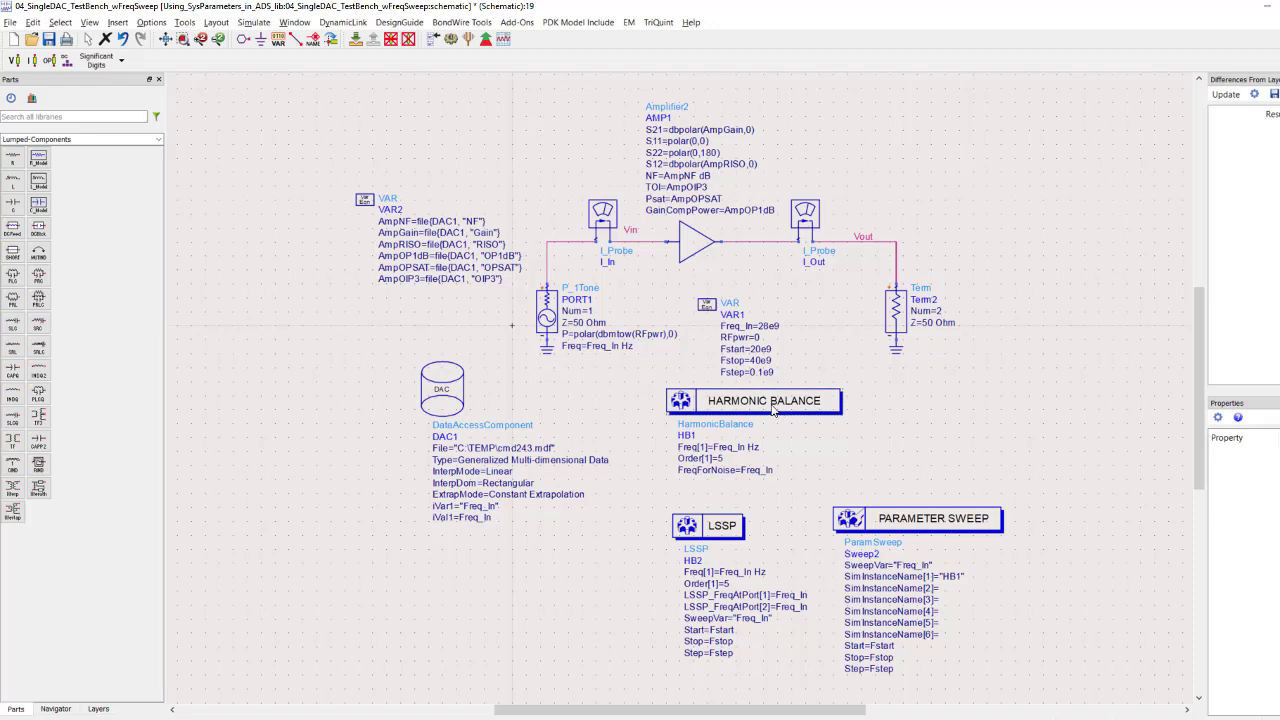
- Check harmonic balance controller HB1's fundamental frequency and order, sweep, and Noise (1) settings, and accept them
double_click(773, 410)
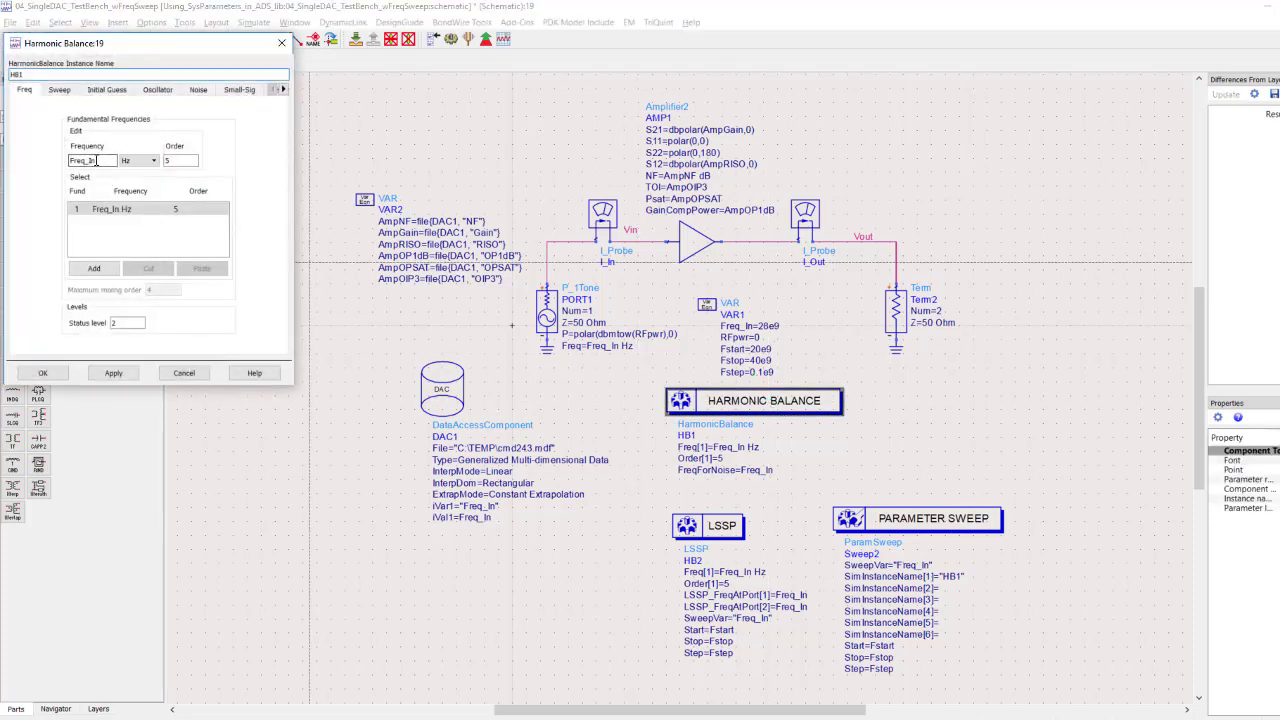
click(177, 161)
click(57, 91)
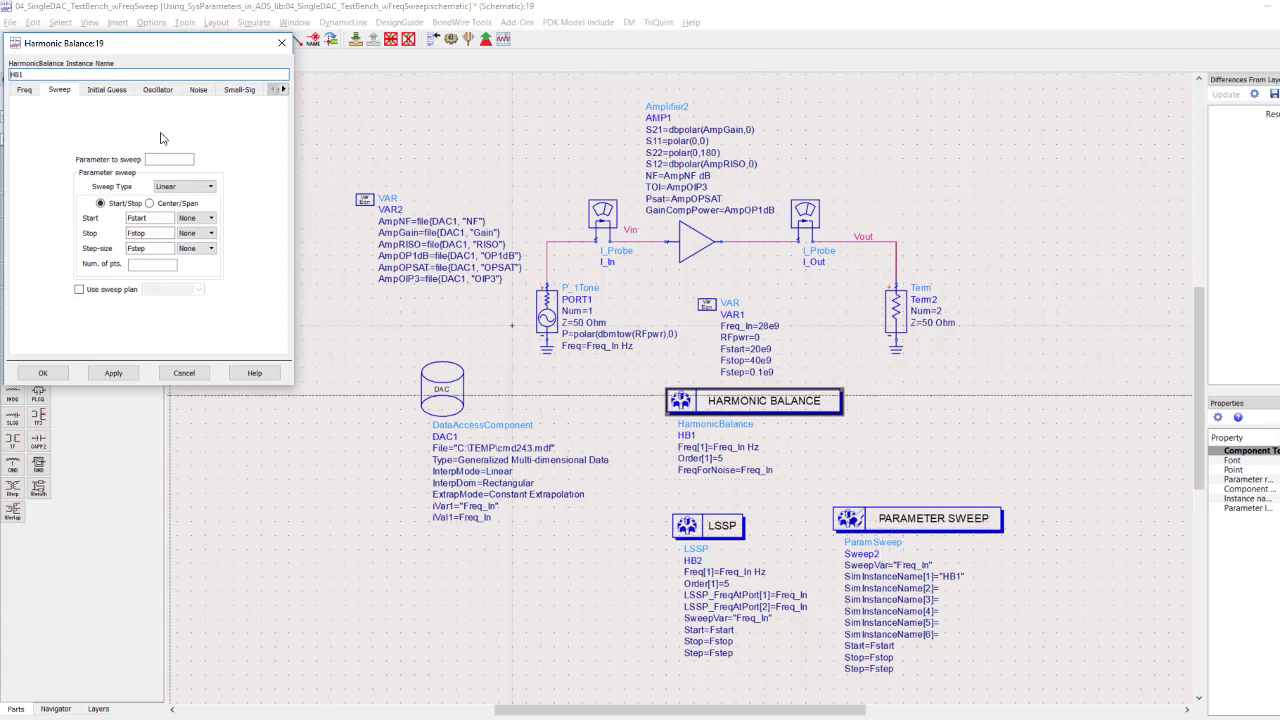
click(199, 91)
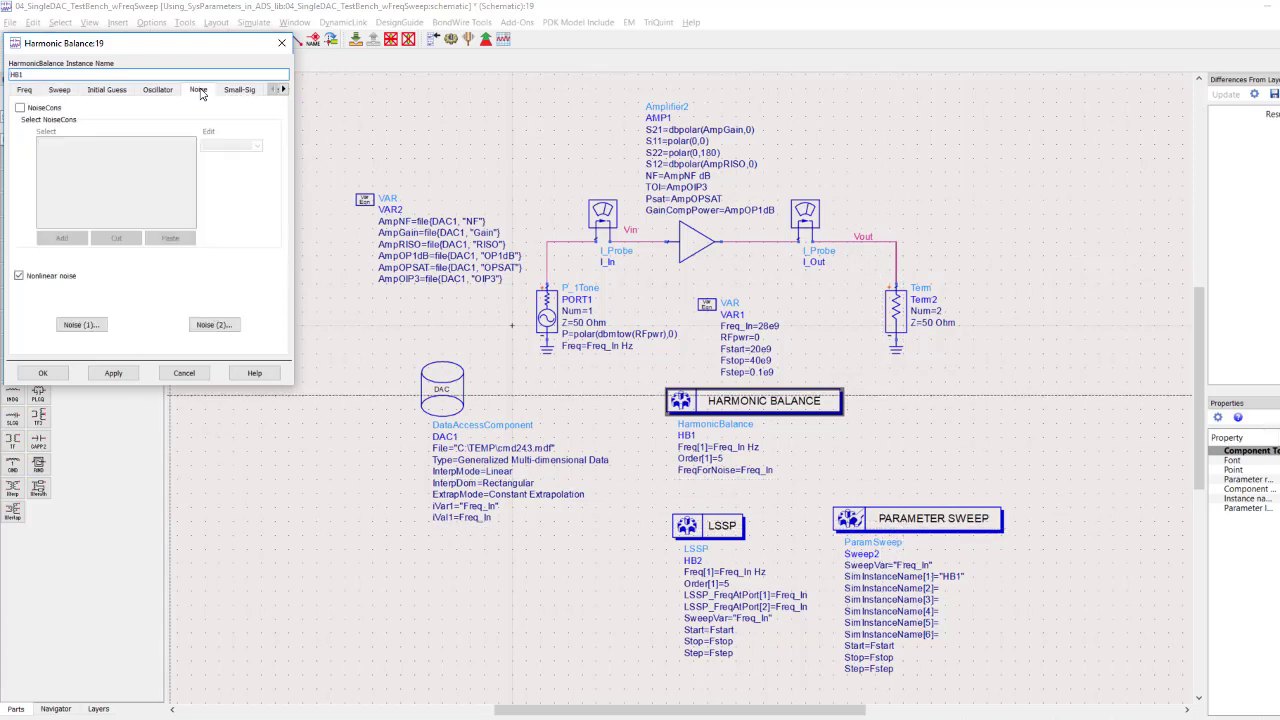
click(74, 326)
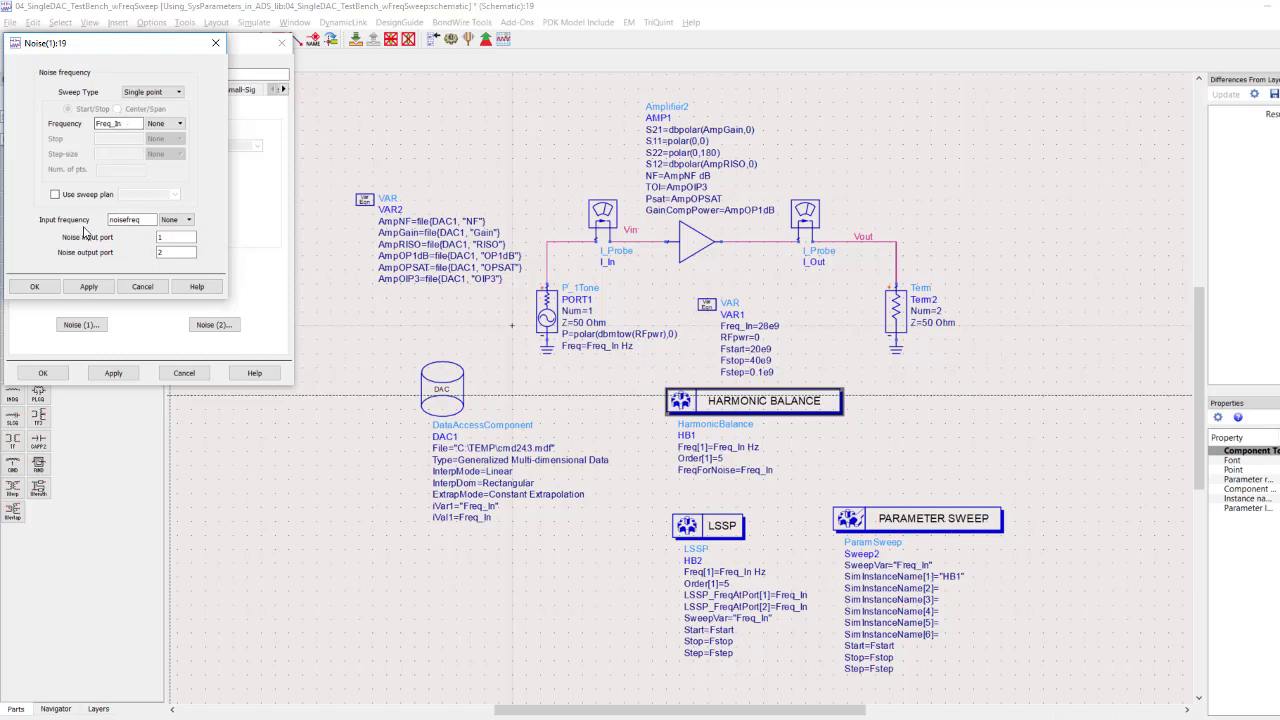
click(42, 288)
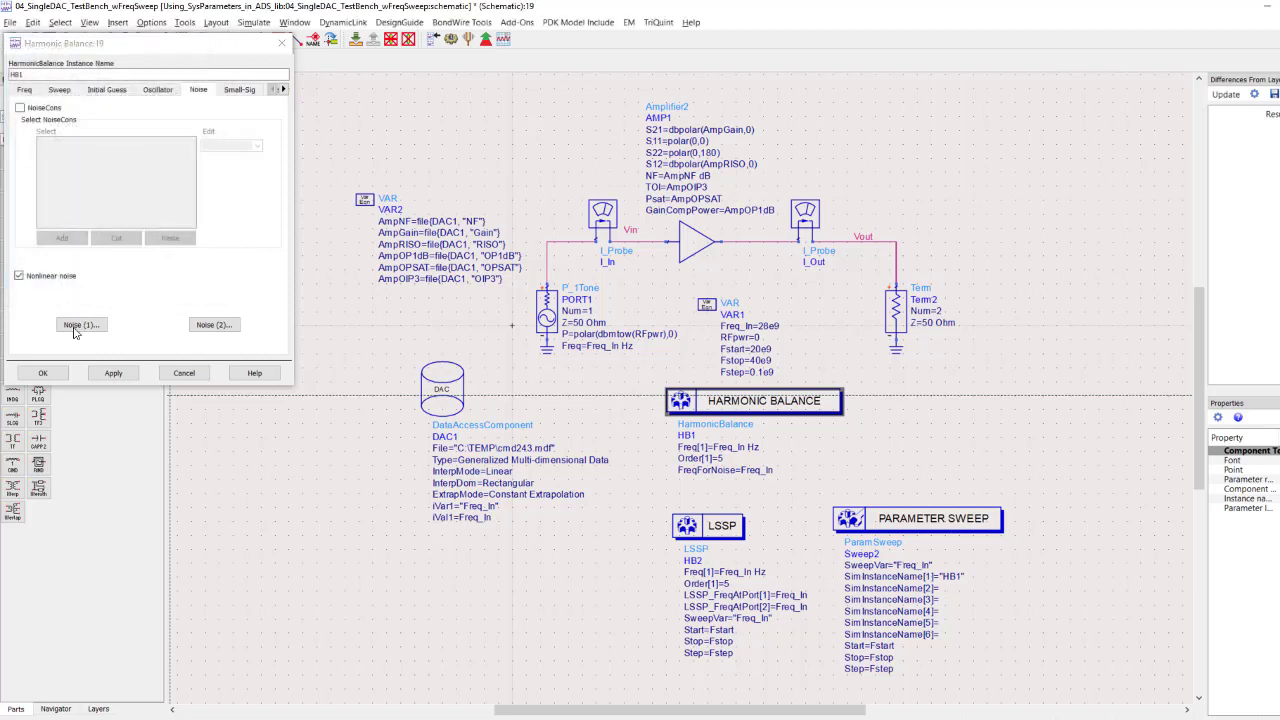
click(42, 374)
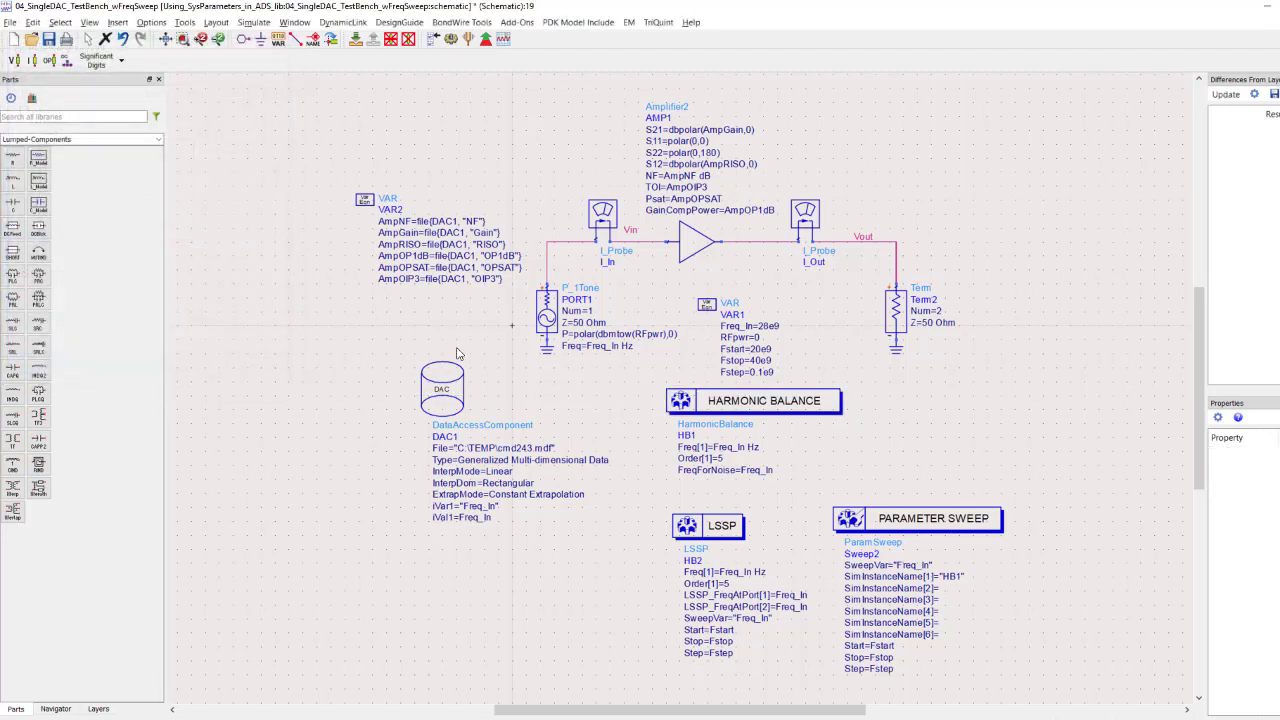
- Check the swept parameter, sweep range and simulation instance of parameter sweep Sweep2, and accept its settings
double_click(926, 534)
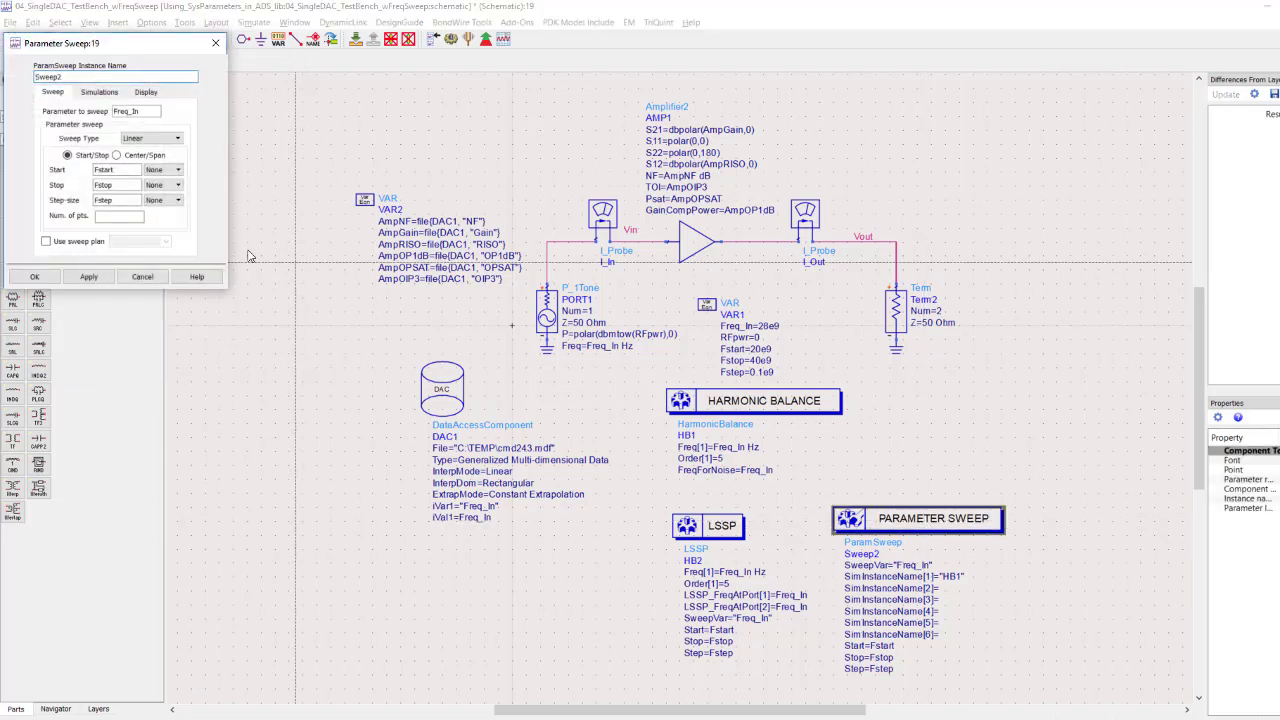
click(92, 92)
double_click(123, 142)
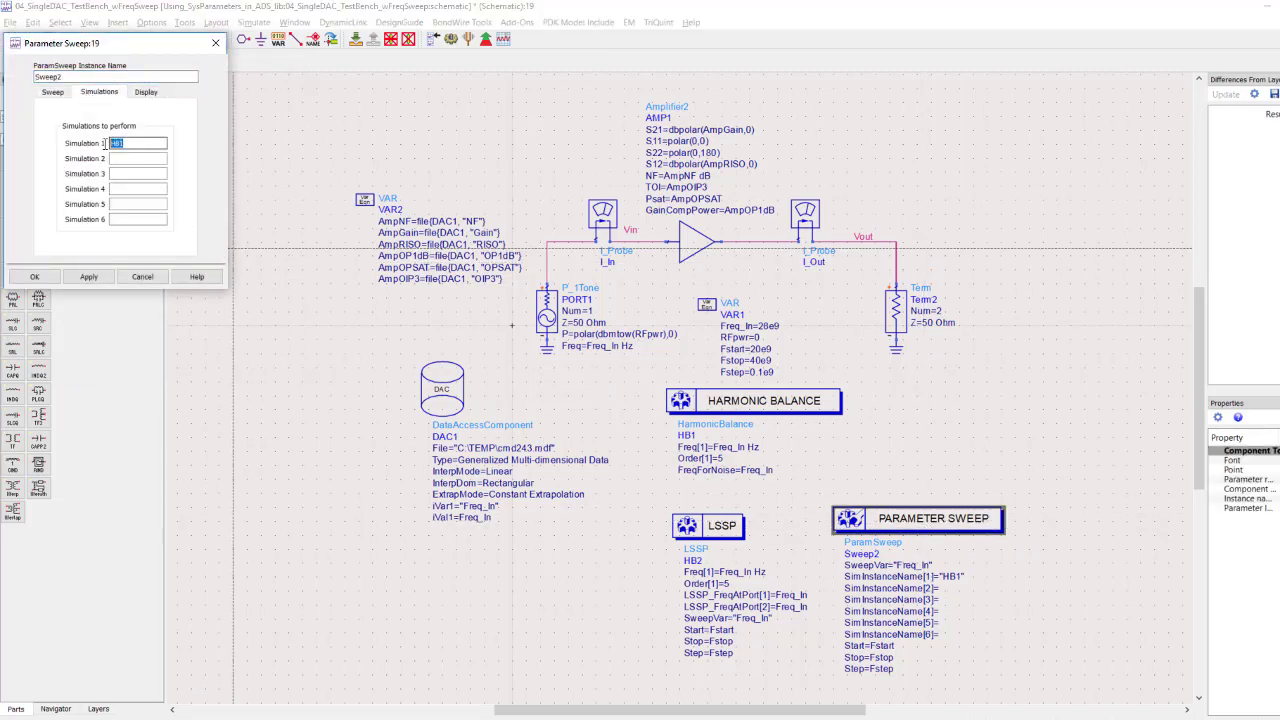
click(55, 94)
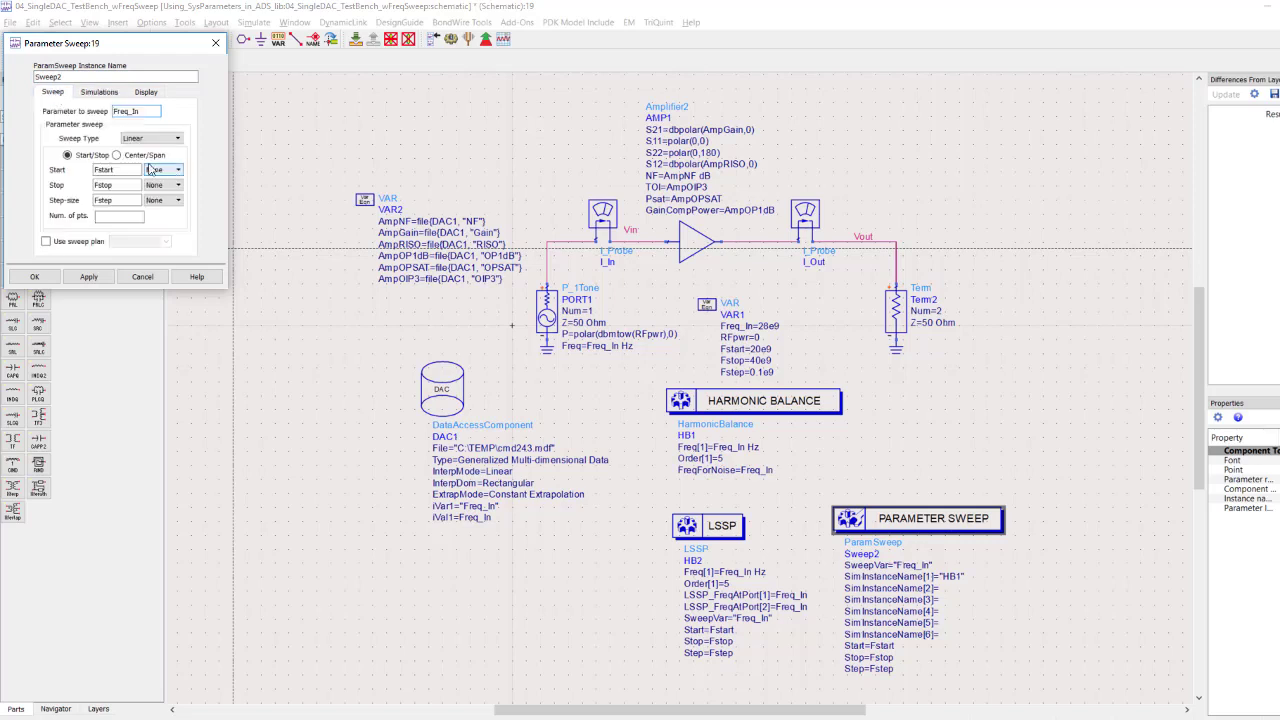
click(48, 278)
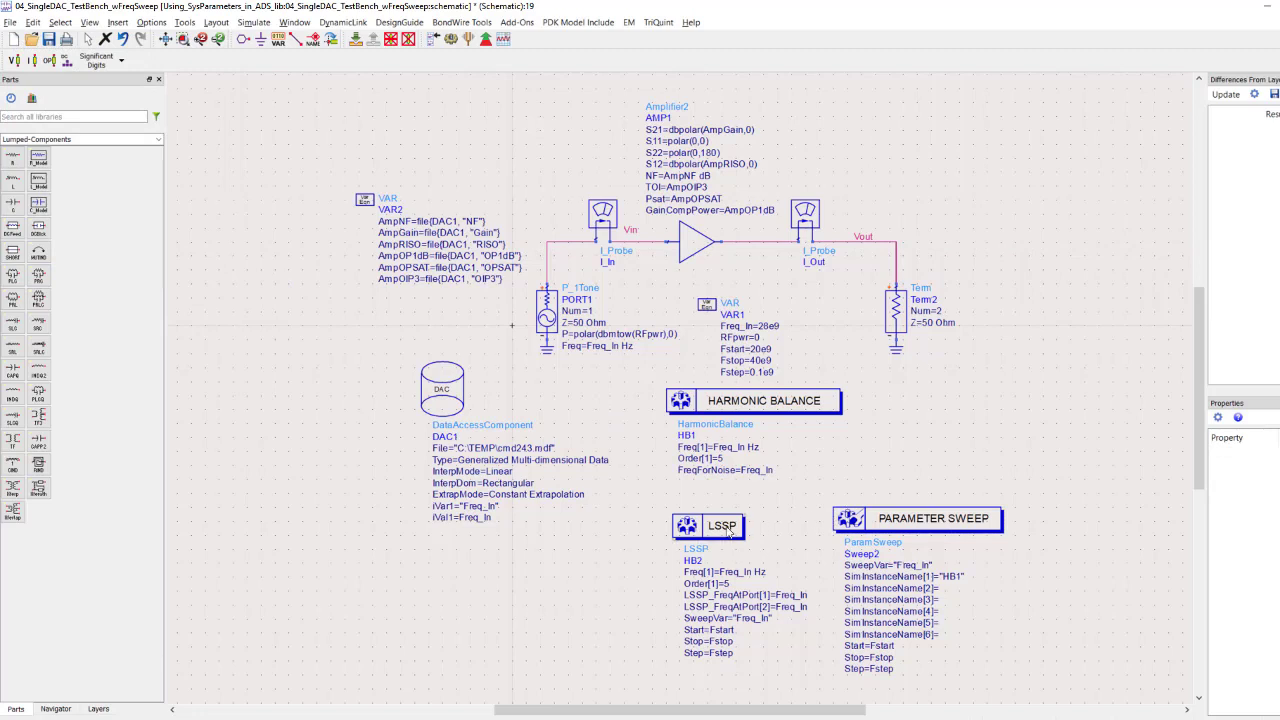
- Check the fundamental frequency and port frequencies of the LSSP controller HB2, and close its settings
double_click(712, 533)
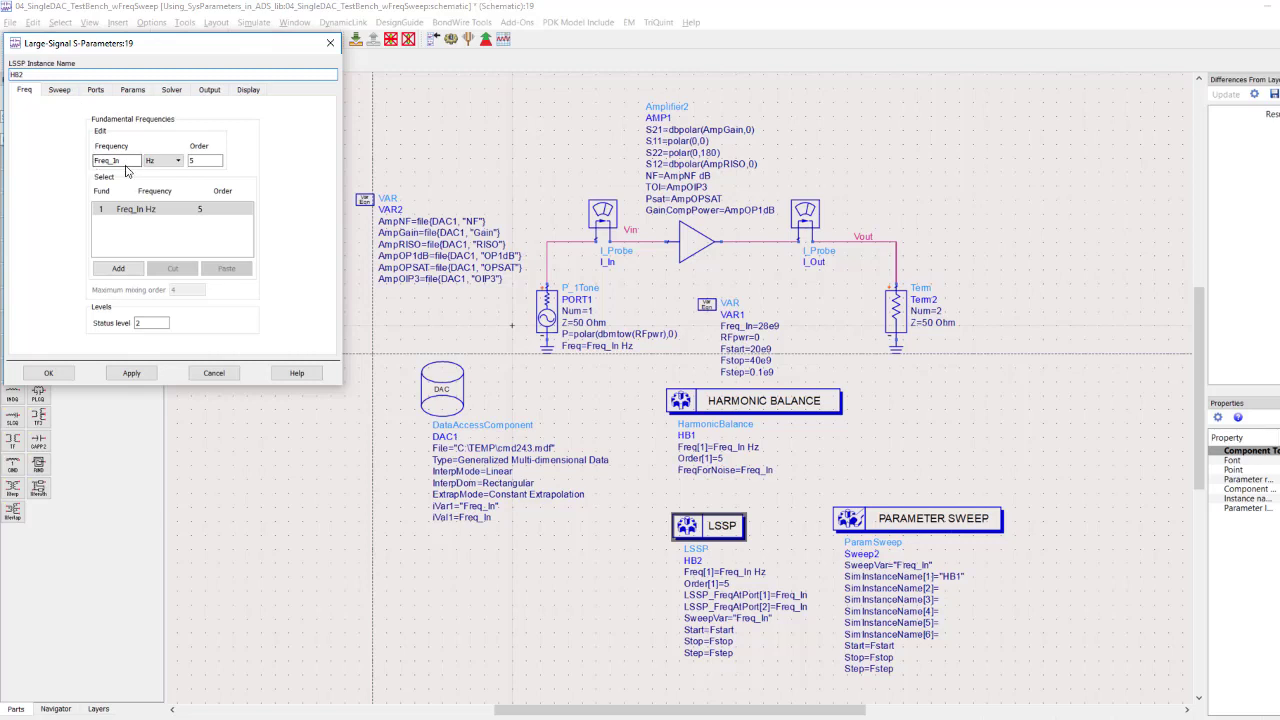
click(96, 90)
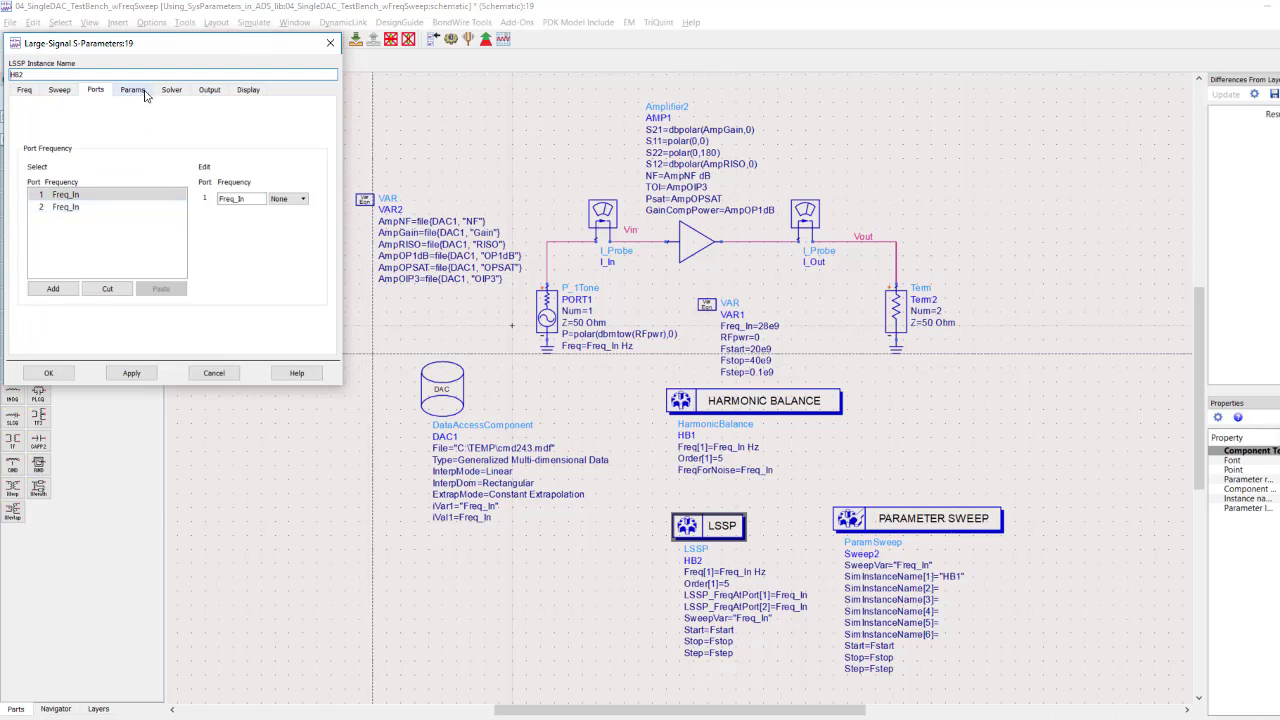
click(330, 43)
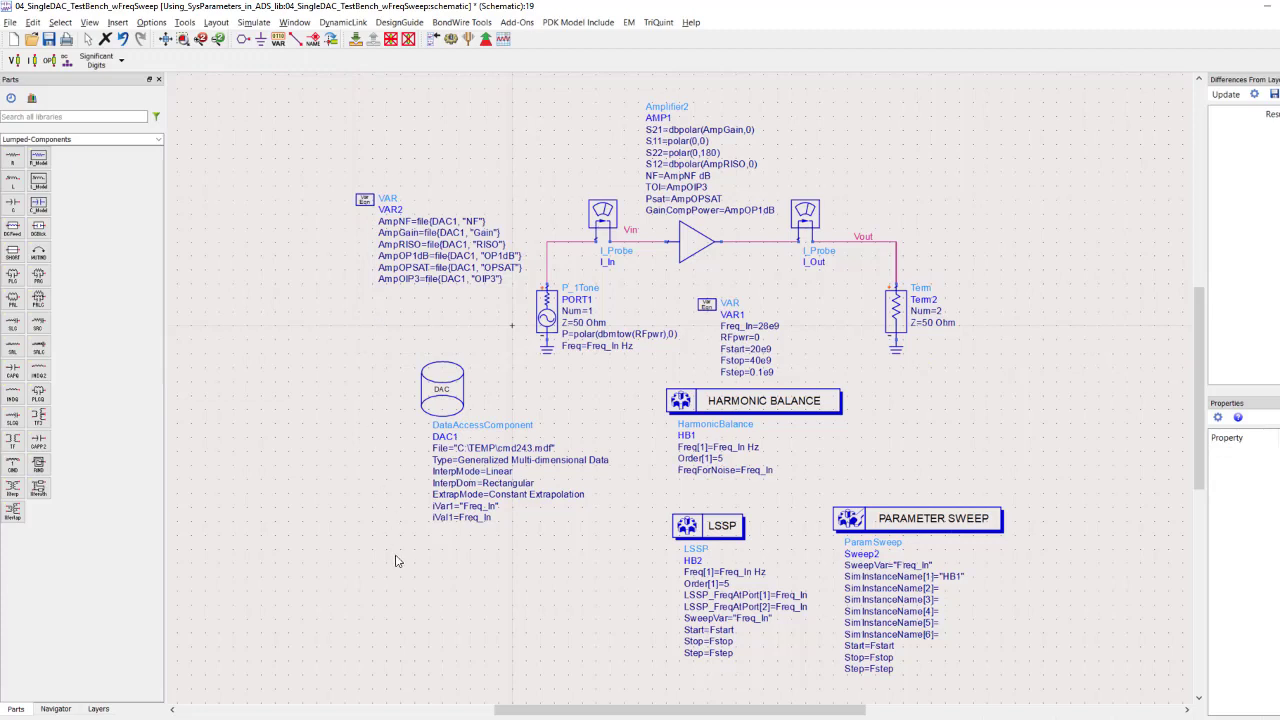
- Simulate the frequency-sweep test bench and examine the S21, RF output power, S12 and noise figure plots in the enlarged data display
click(450, 44)
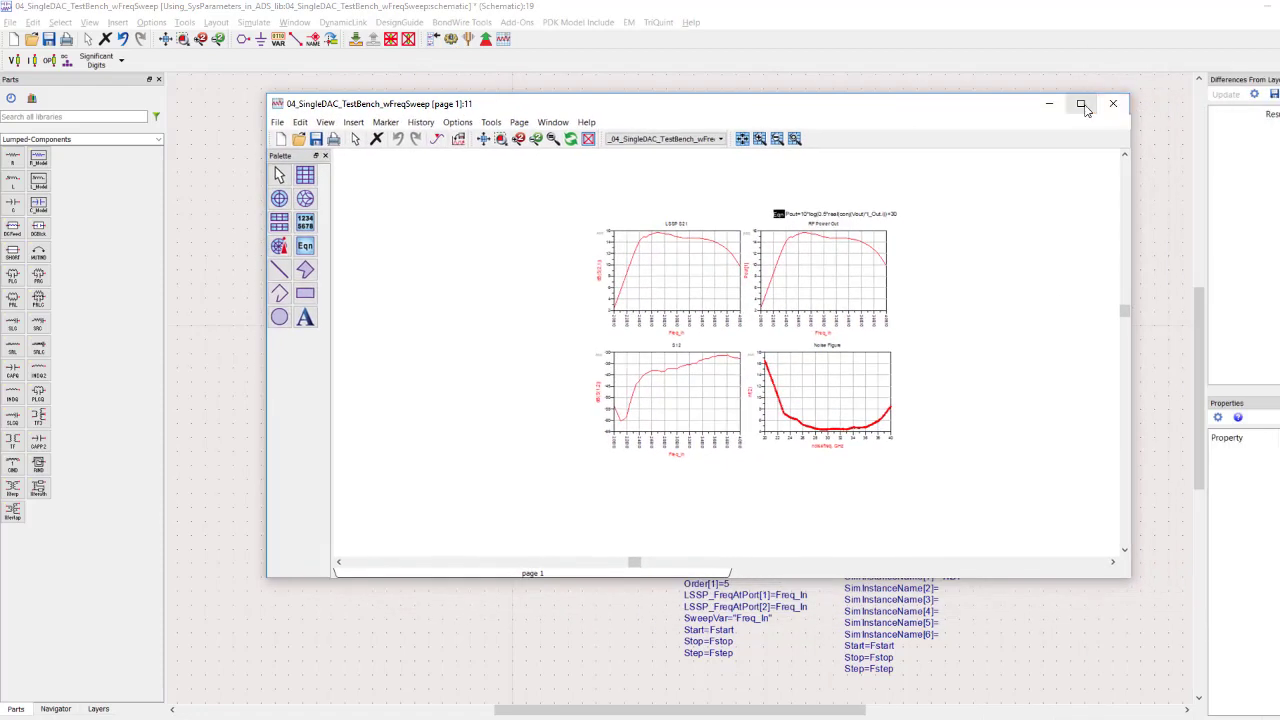
click(1081, 104)
scroll(623, 309, up, 2)
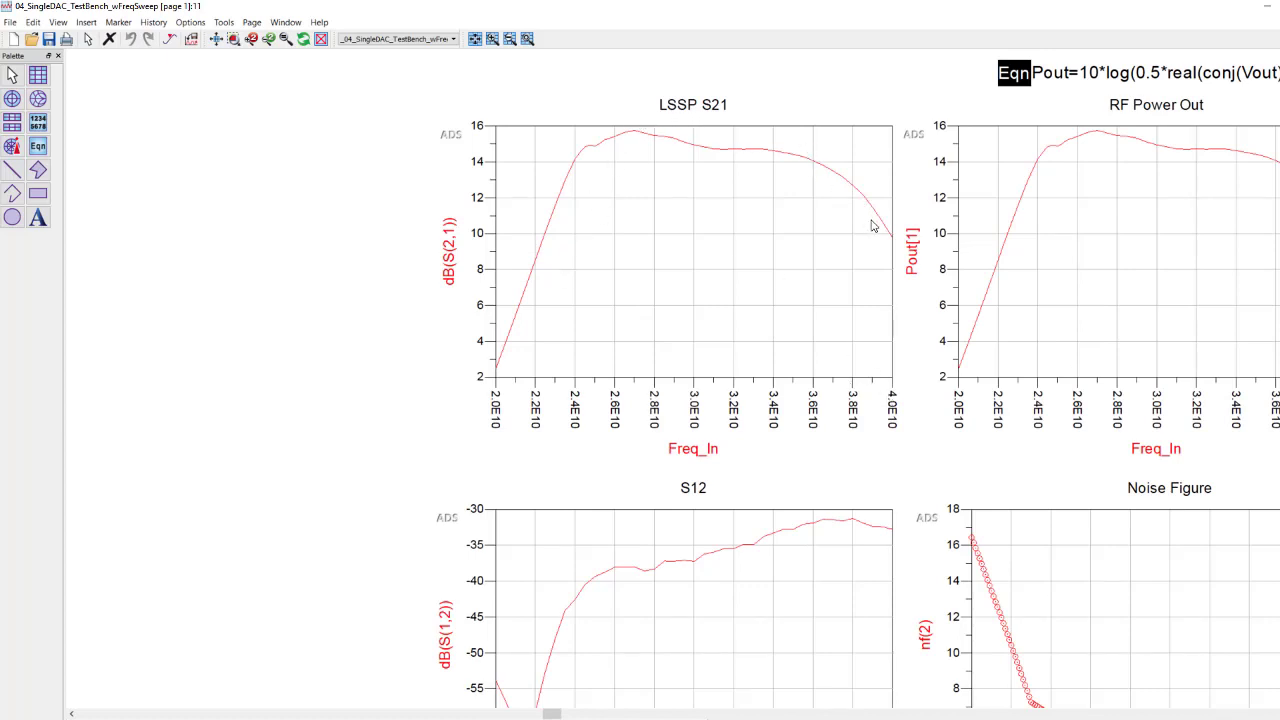
scroll(889, 232, down, 2)
scroll(847, 398, up, 2)
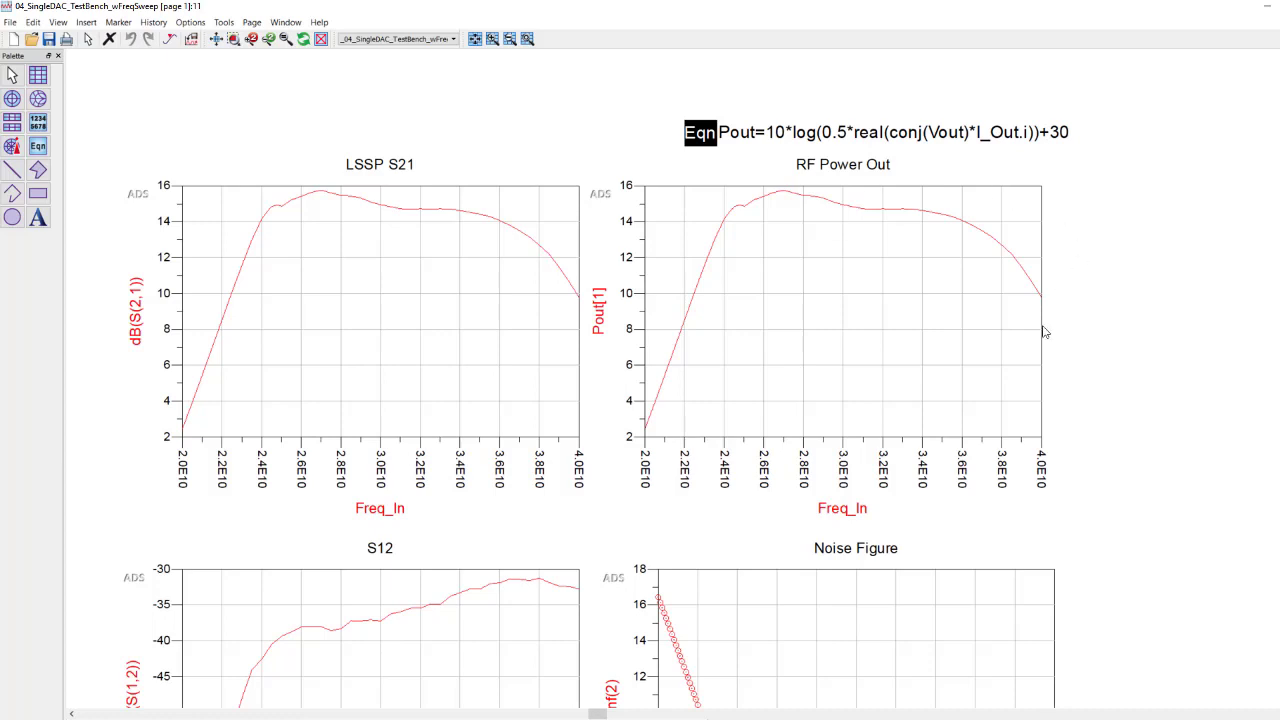
scroll(815, 546, down, 3)
scroll(708, 446, up, 1)
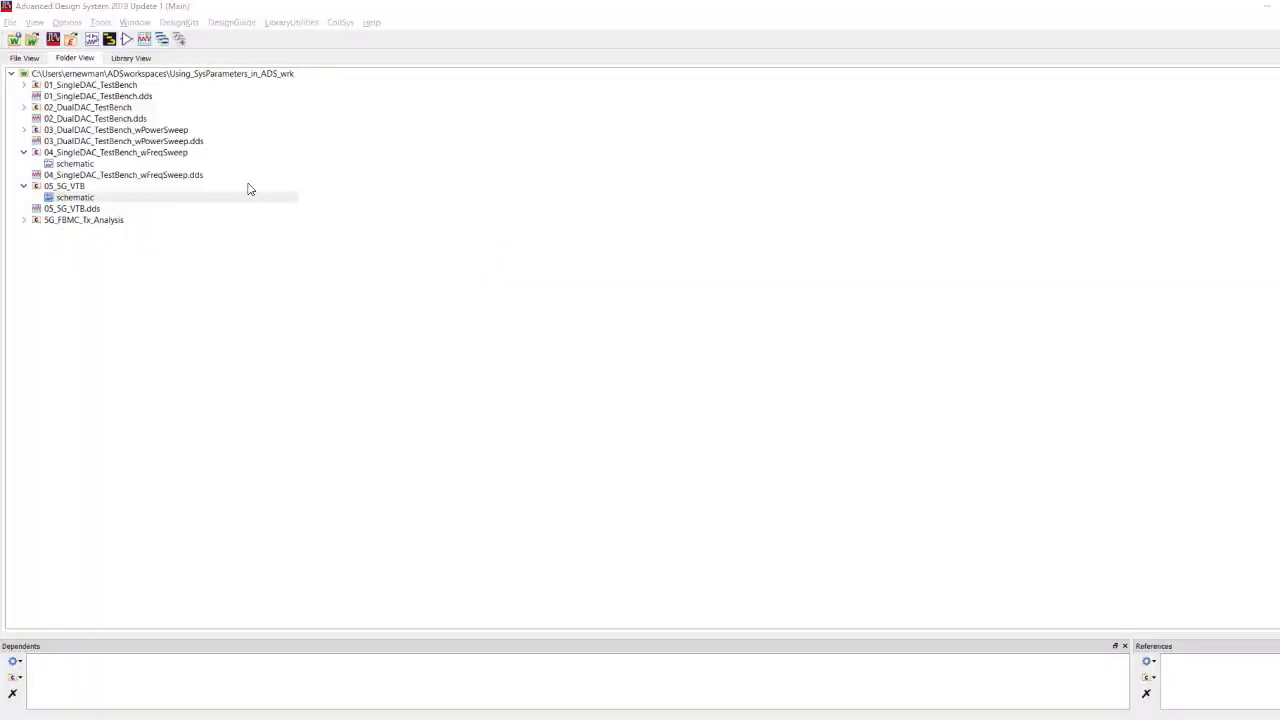
- Open the 05_5G_VTB schematic from the workspace, maximize its window, and run its simulation
double_click(61, 200)
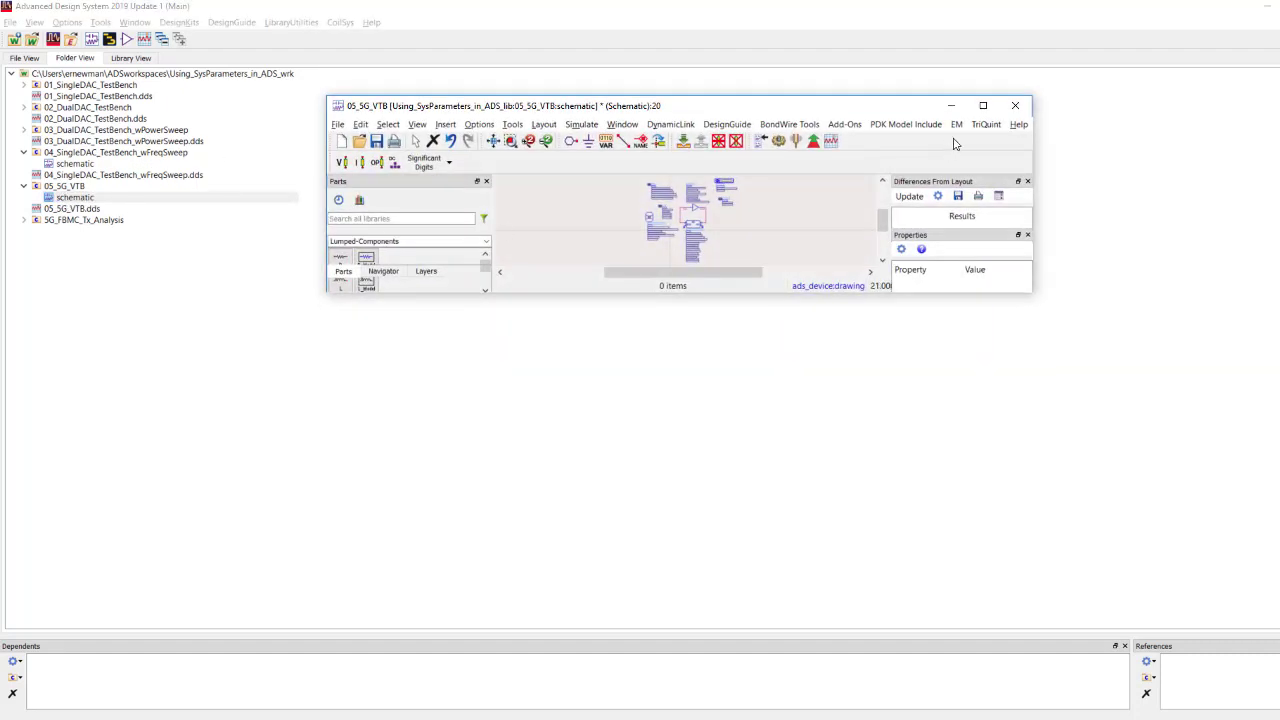
click(981, 106)
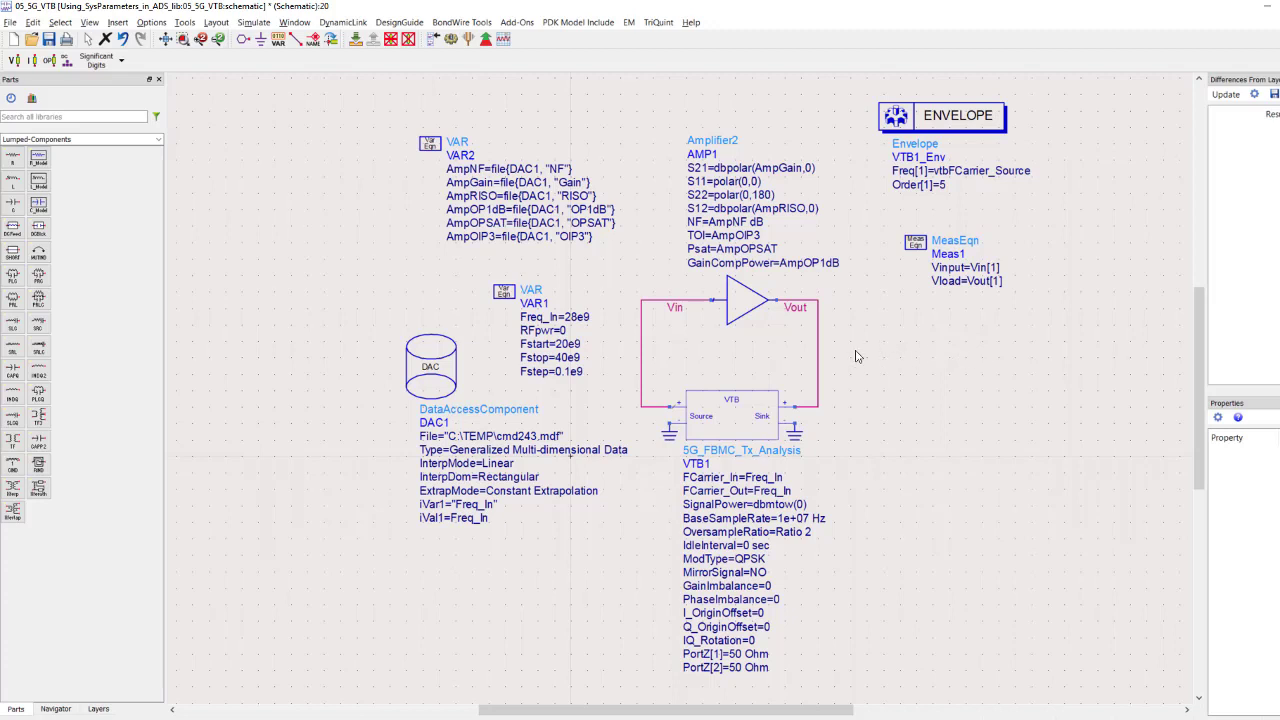
click(450, 40)
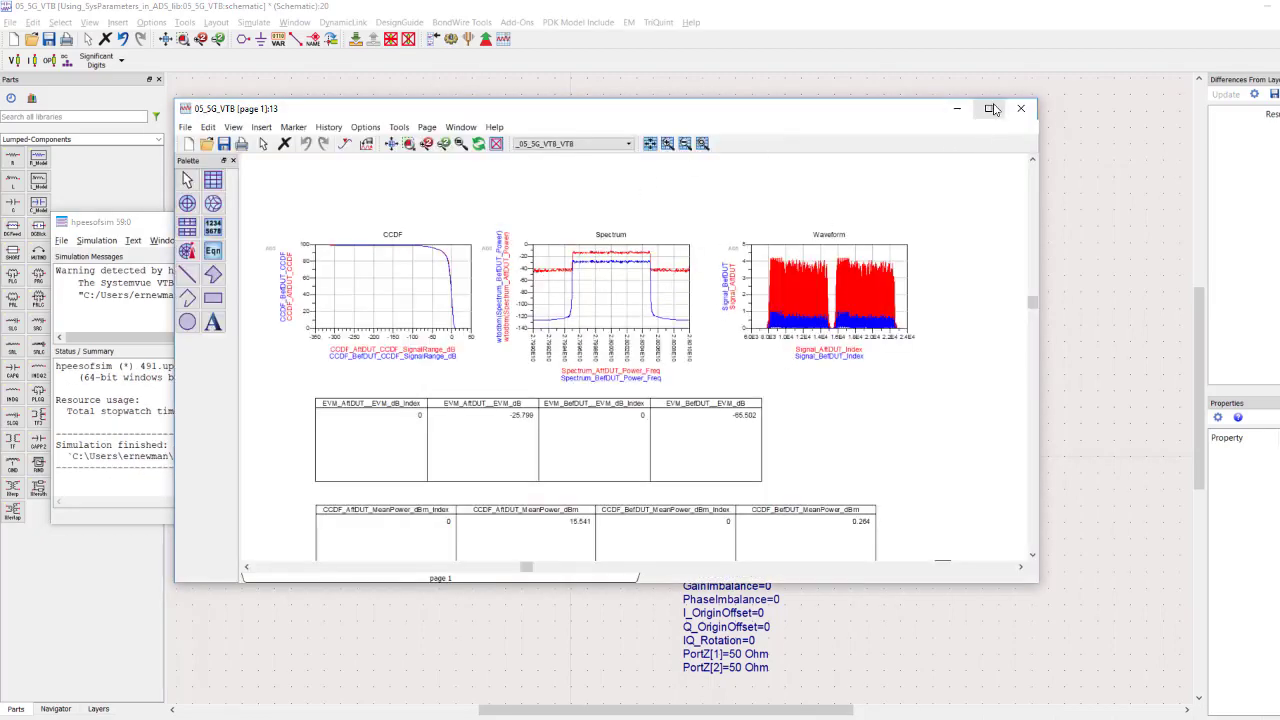
- Examine the 5G results for CCDF, spectrum, waveform, EVM, mean and peak power, gain and PAR, and dismiss the results and simulation status windows
click(990, 108)
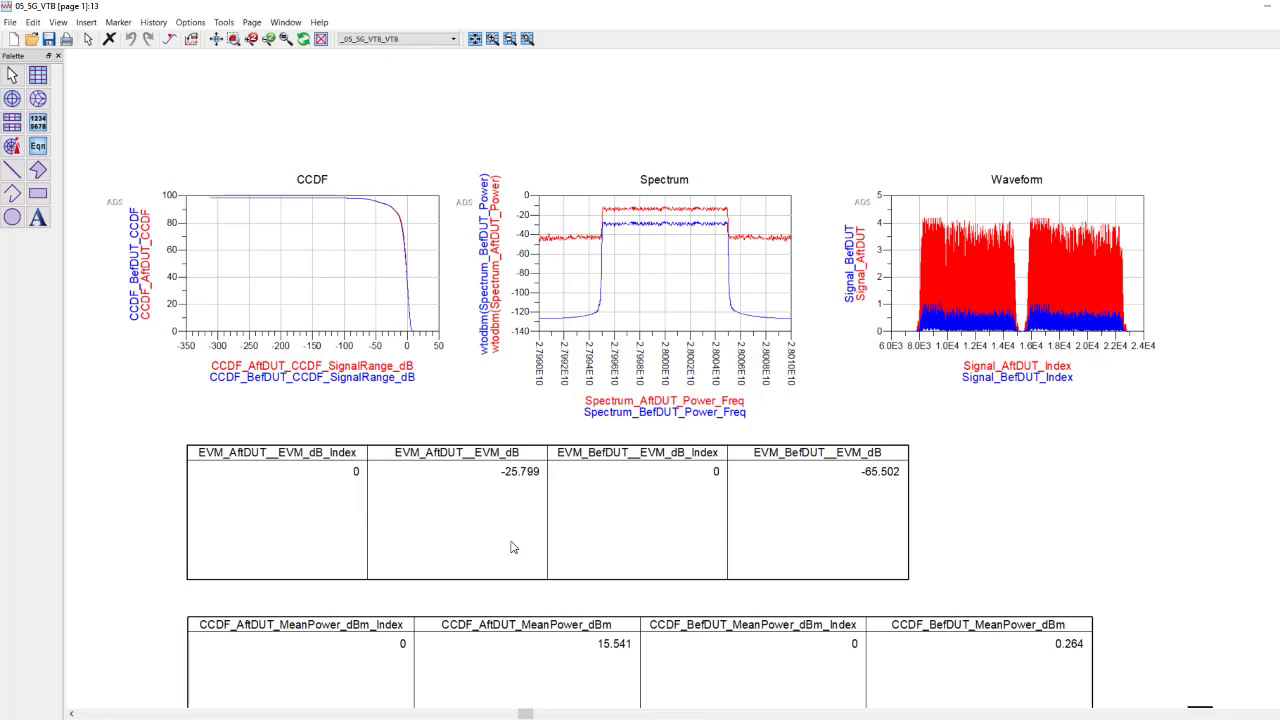
scroll(575, 395, up, 1)
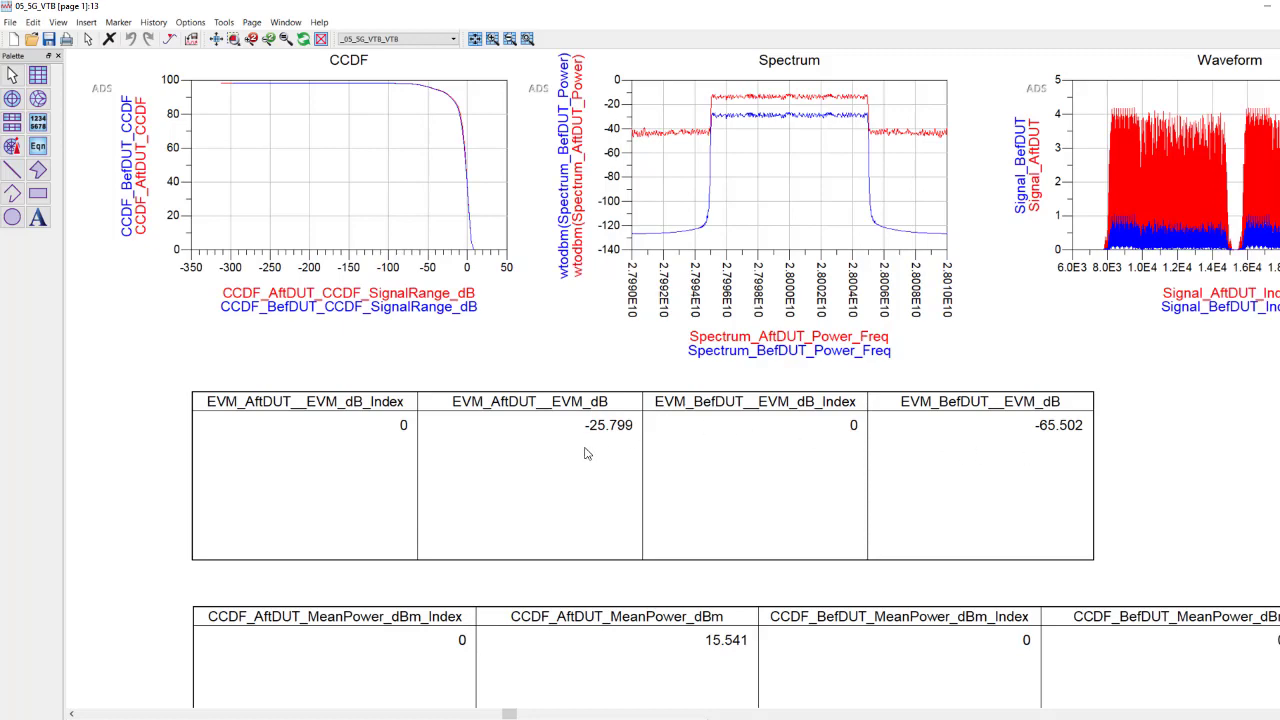
scroll(1206, 665, down, 1)
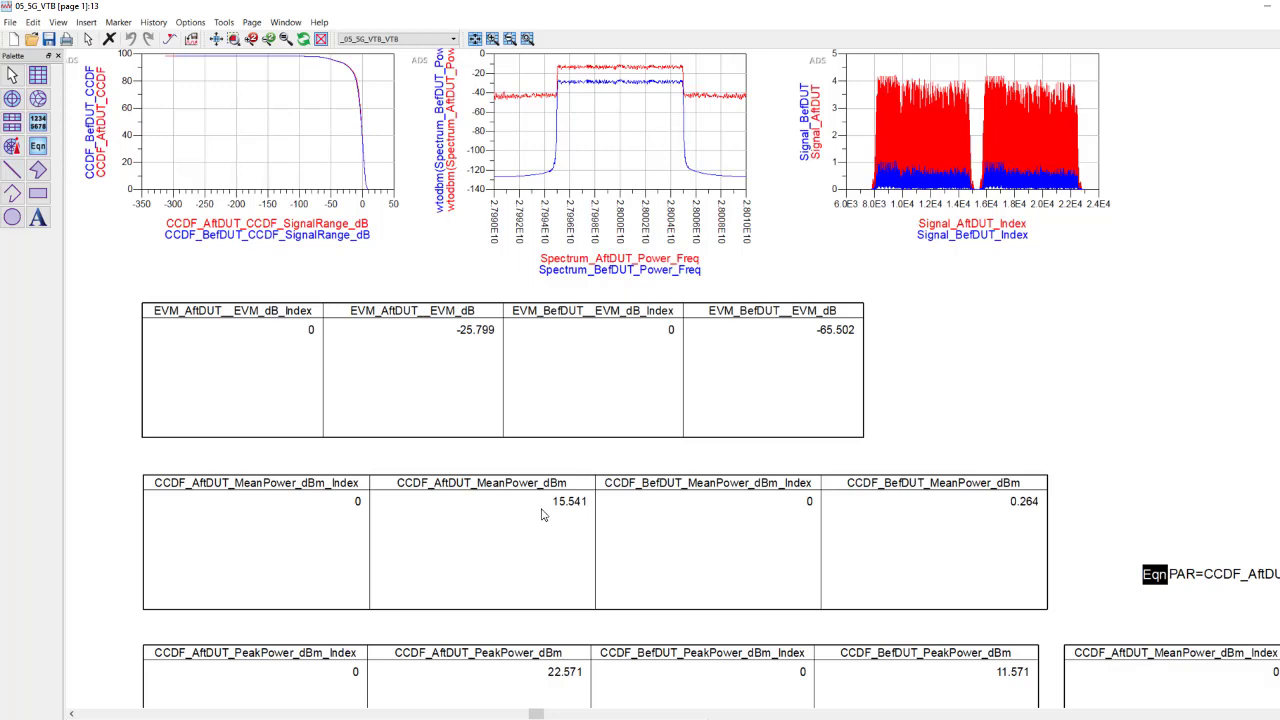
scroll(621, 454, down, 2)
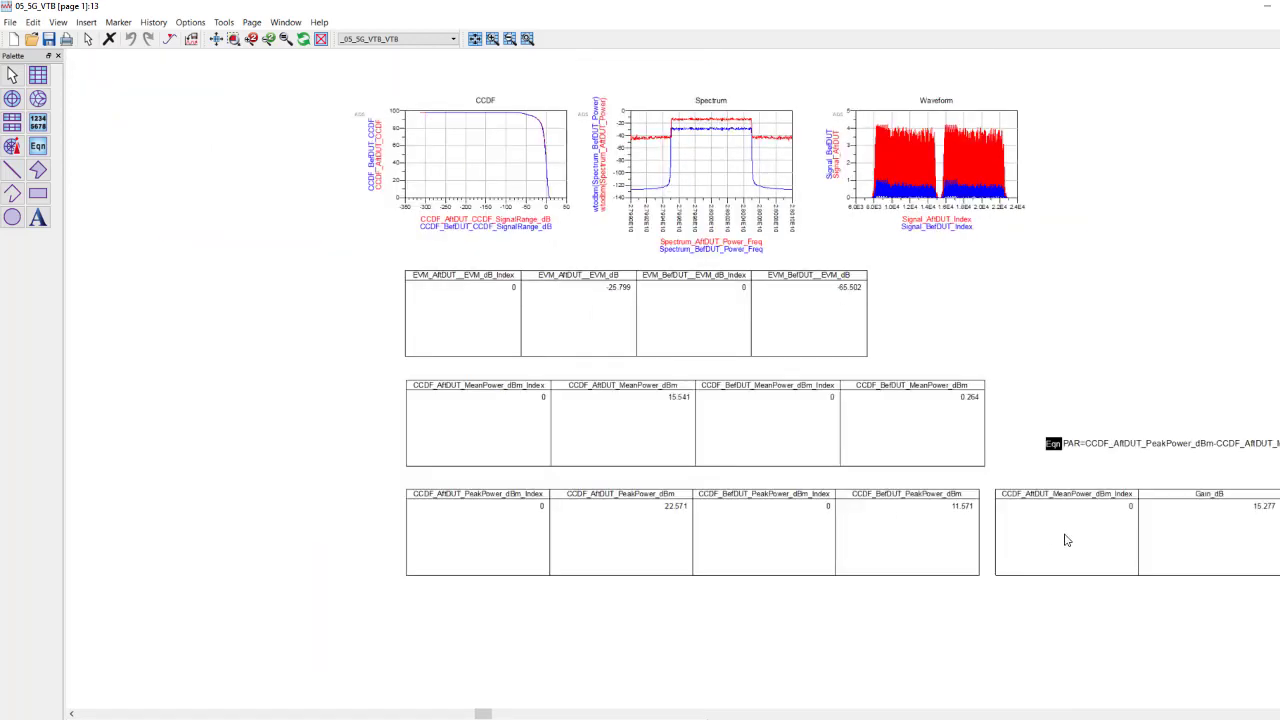
scroll(1140, 487, up, 1)
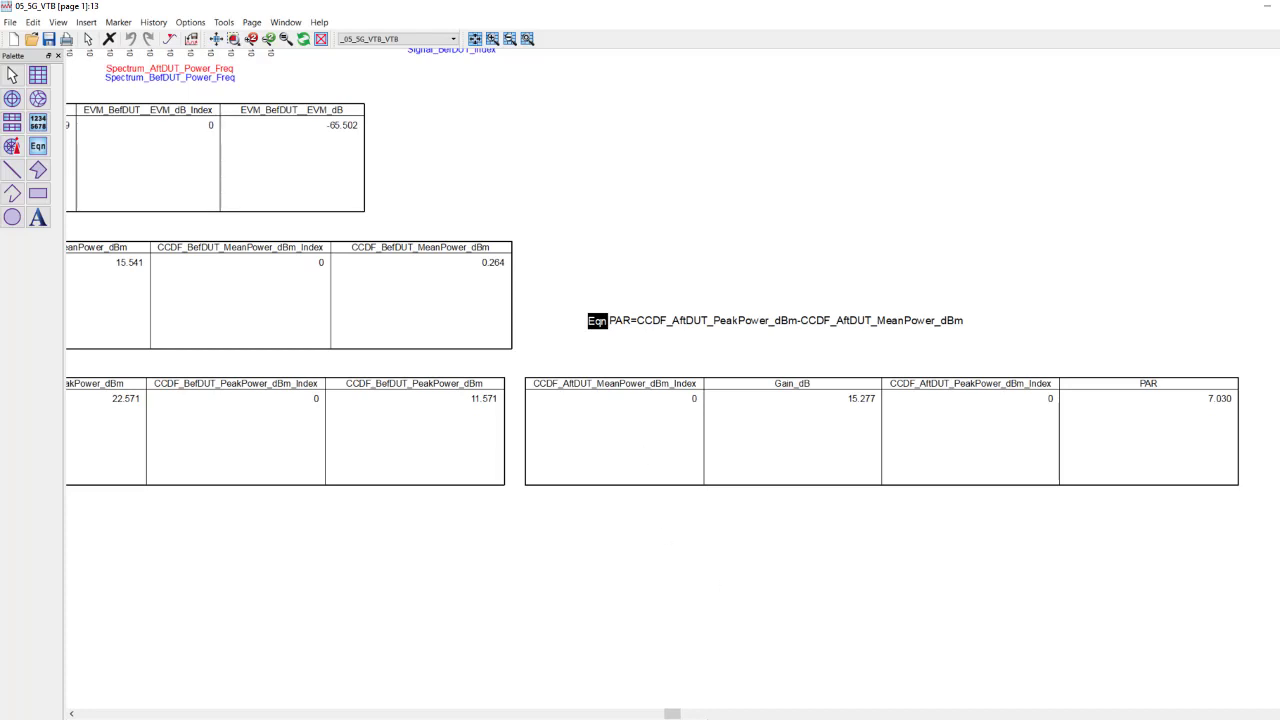
click(1267, 7)
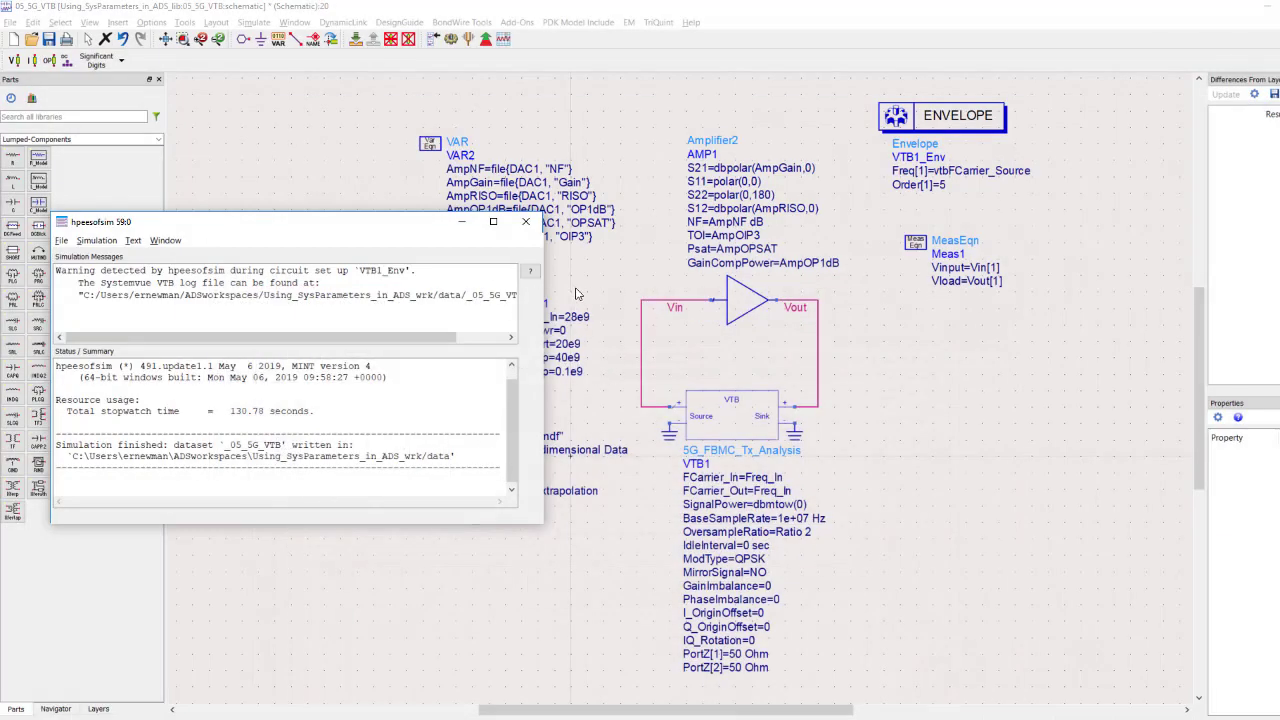
click(527, 223)
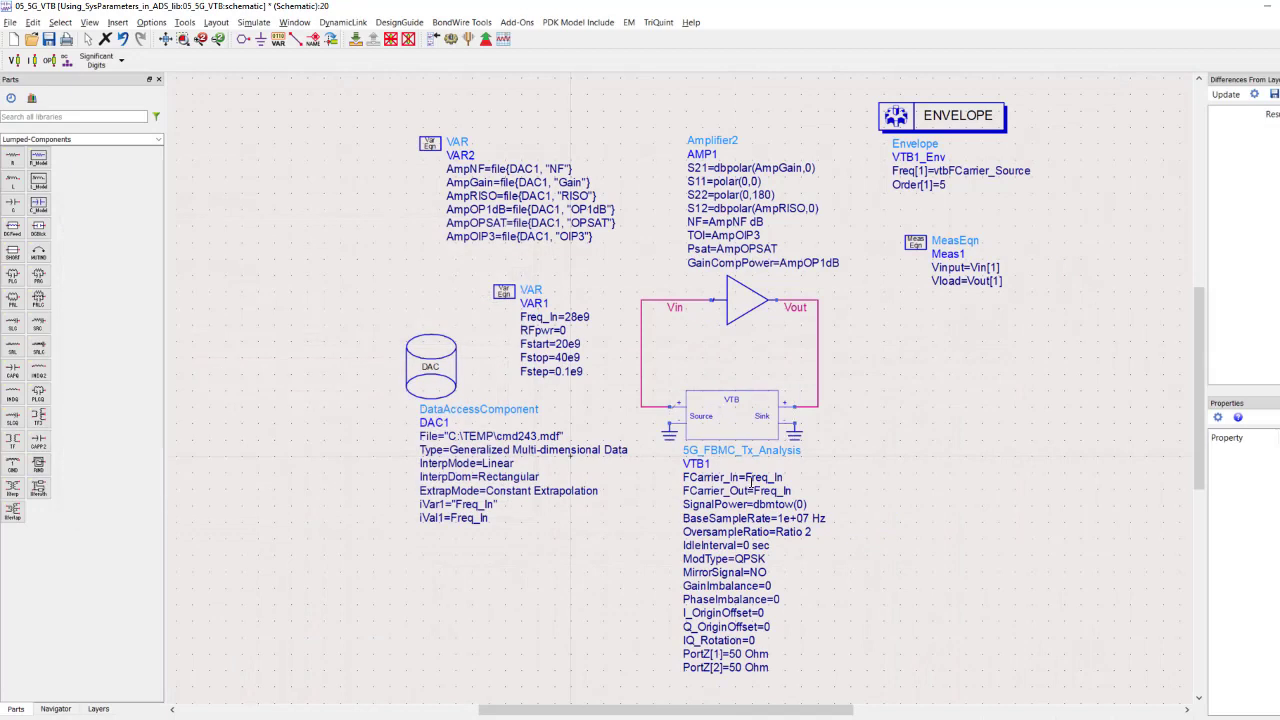
- Set the signal power of the 5G_FBMC_Tx_Analysis source VTB1 to dbmtow(-20), run the simulation, and dismiss the simulation status window
click(793, 508)
click(798, 507)
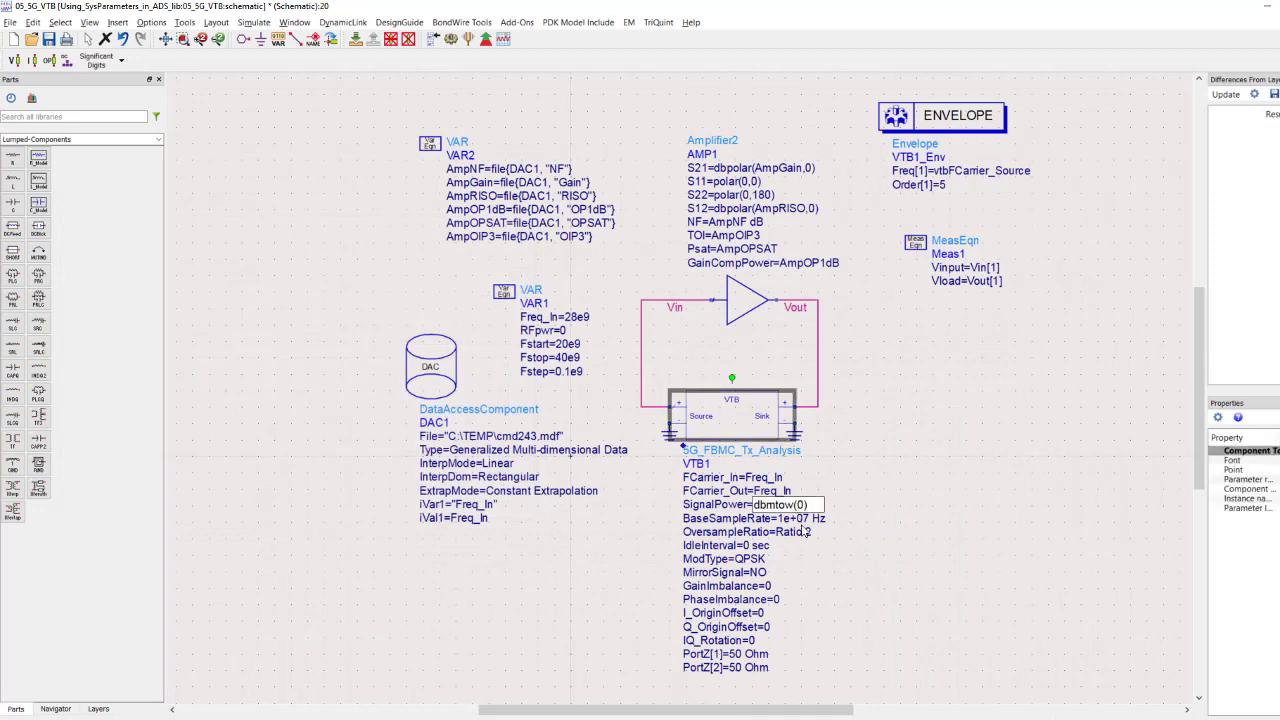
text(-2)
click(993, 450)
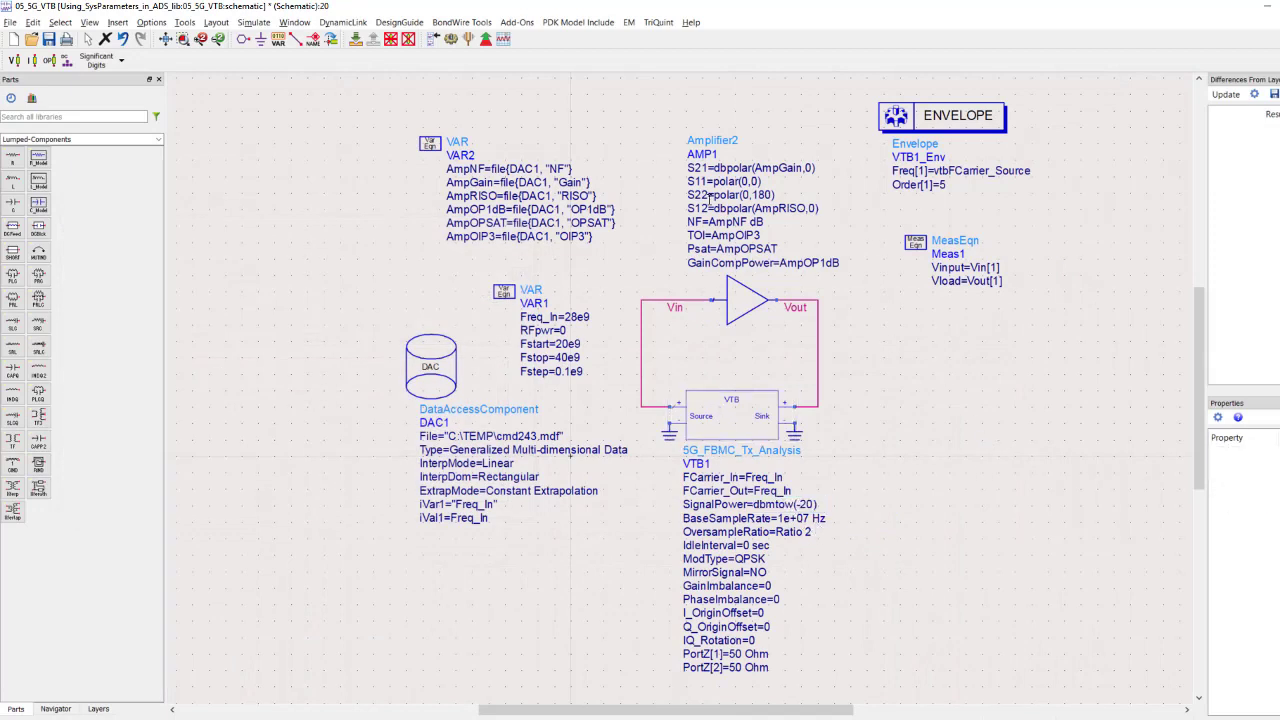
click(451, 38)
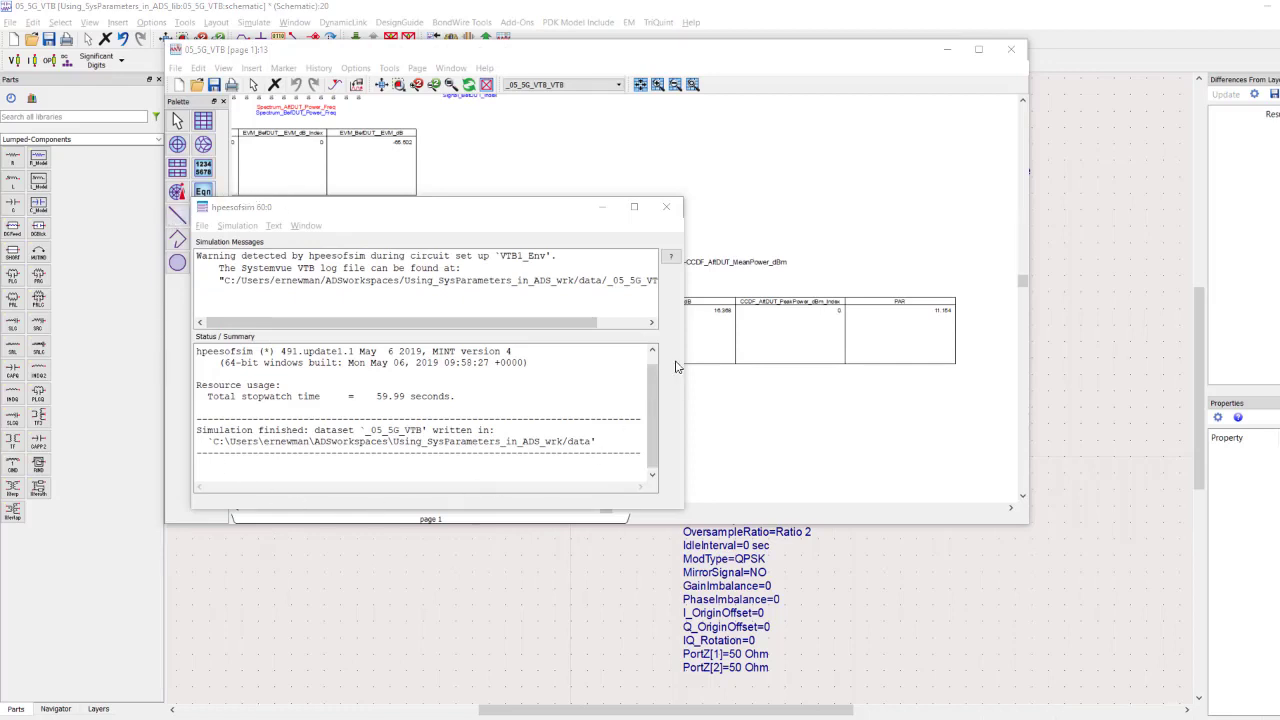
click(666, 206)
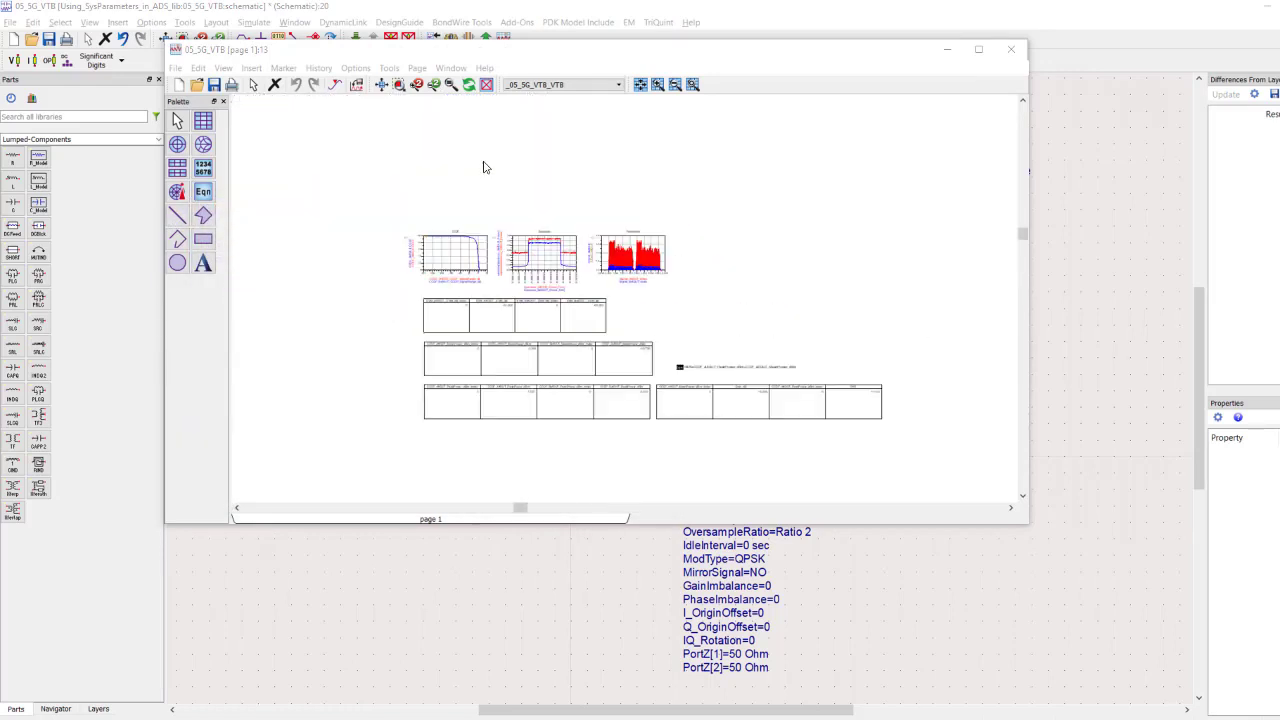
- Examine the EVM, spectrum, waveform, mean and peak power, gain and PAR results for the reduced input power in the data display
scroll(490, 170, up, 1)
scroll(638, 354, up, 6)
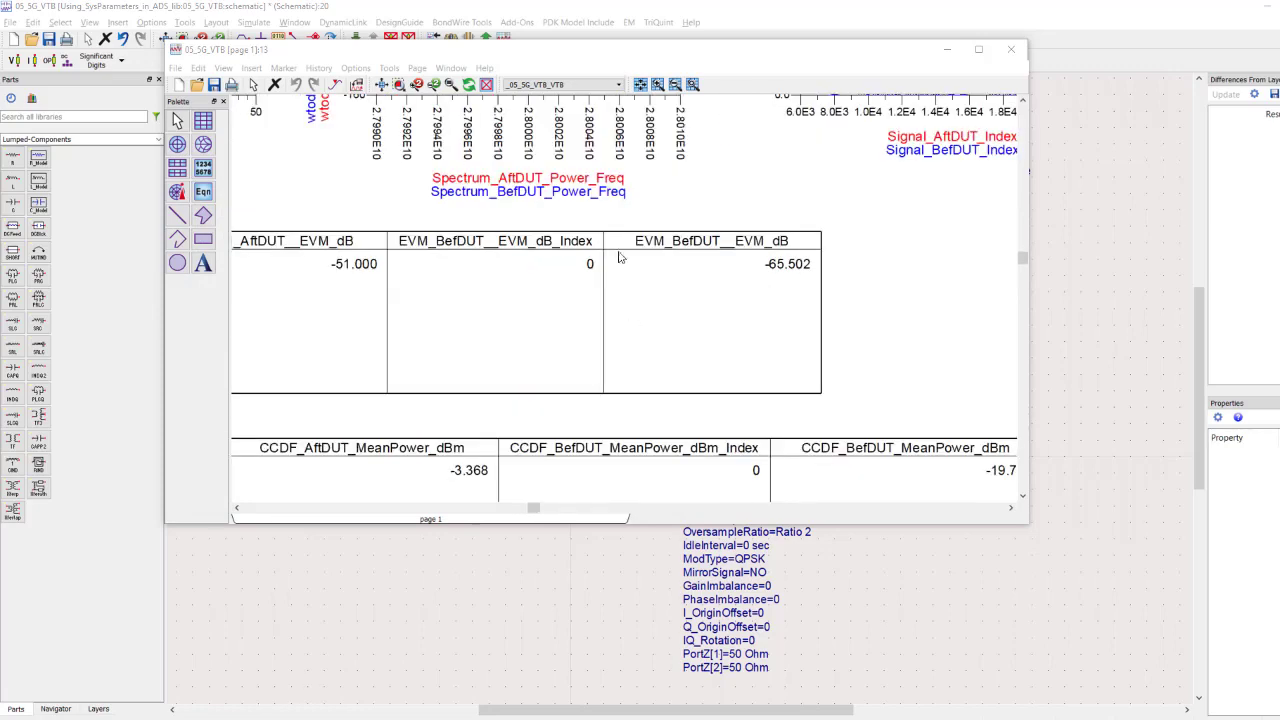
scroll(622, 219, down, 2)
scroll(619, 172, up, 1)
scroll(607, 143, up, 1)
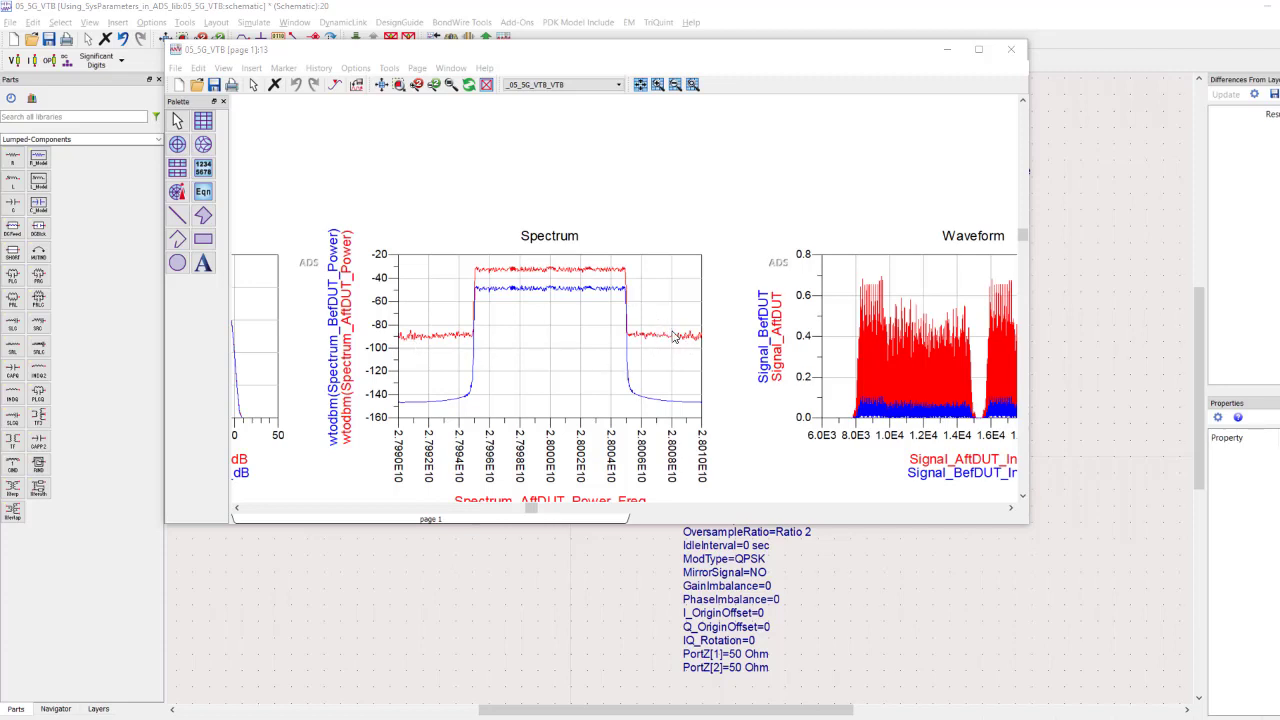
scroll(660, 425, down, 3)
scroll(475, 440, up, 2)
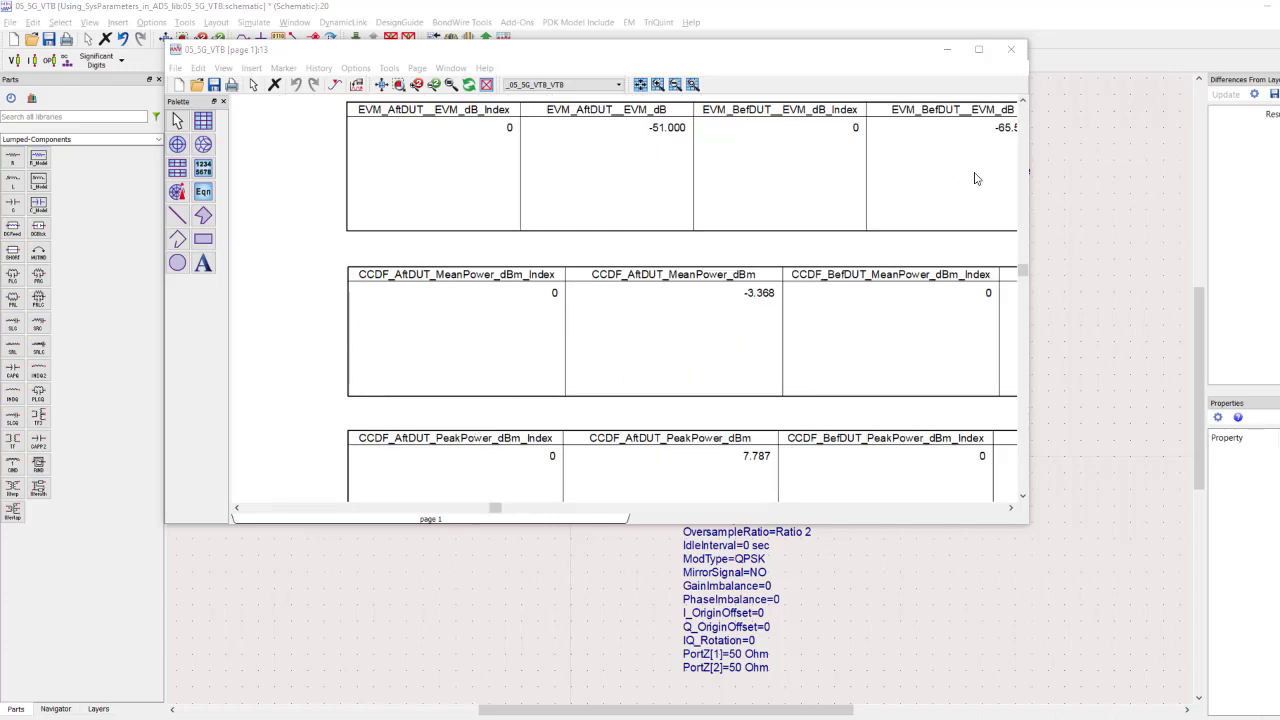
scroll(970, 182, down, 1)
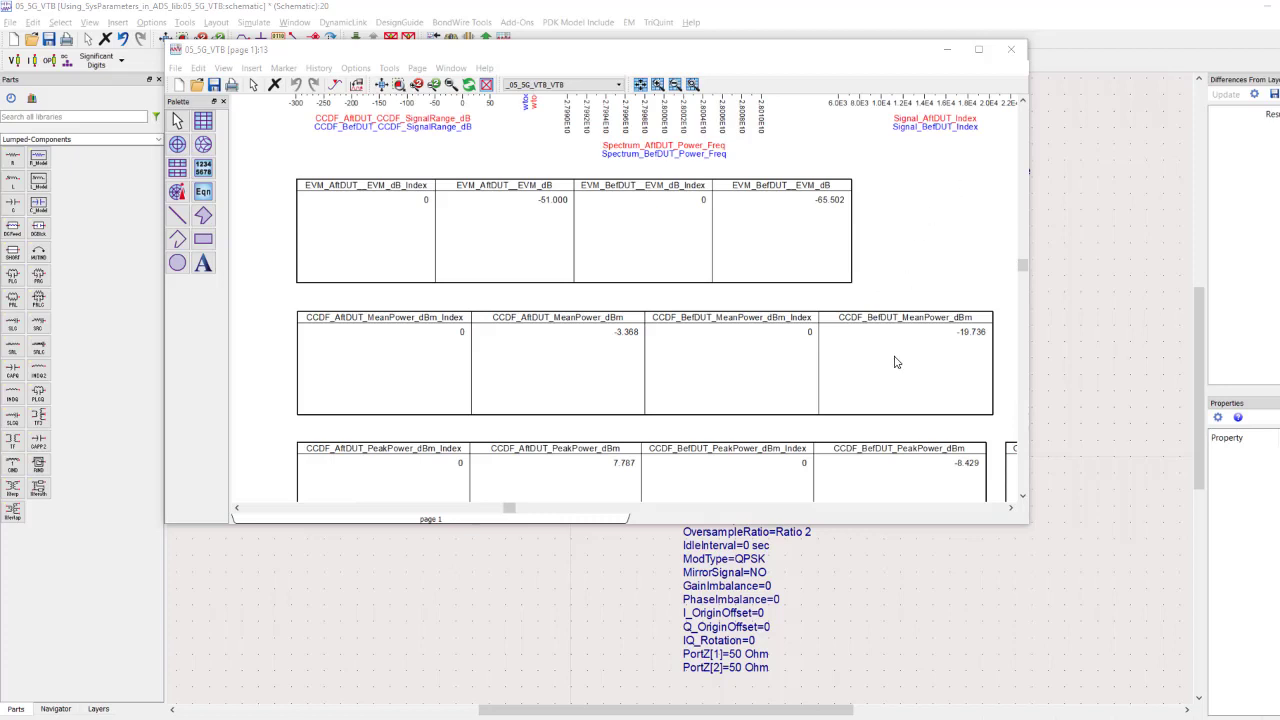
scroll(894, 362, down, 1)
scroll(960, 395, up, 1)
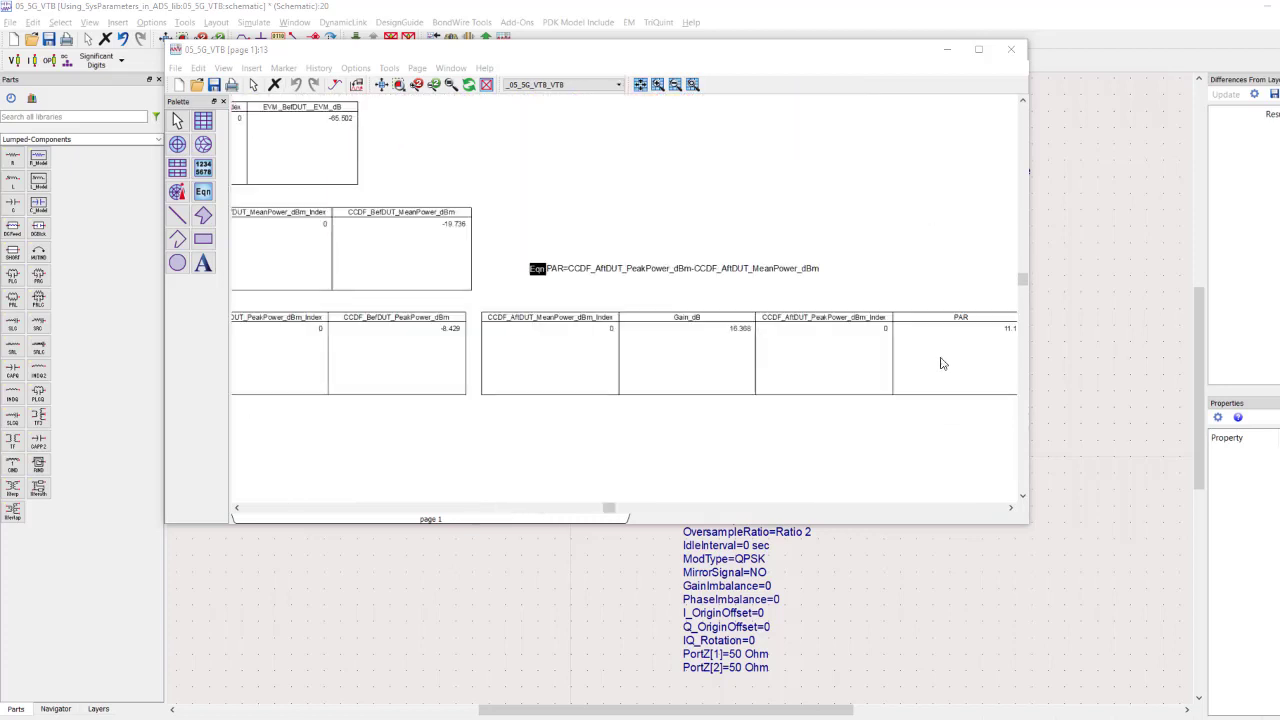
scroll(940, 363, up, 1)
scroll(906, 355, up, 1)
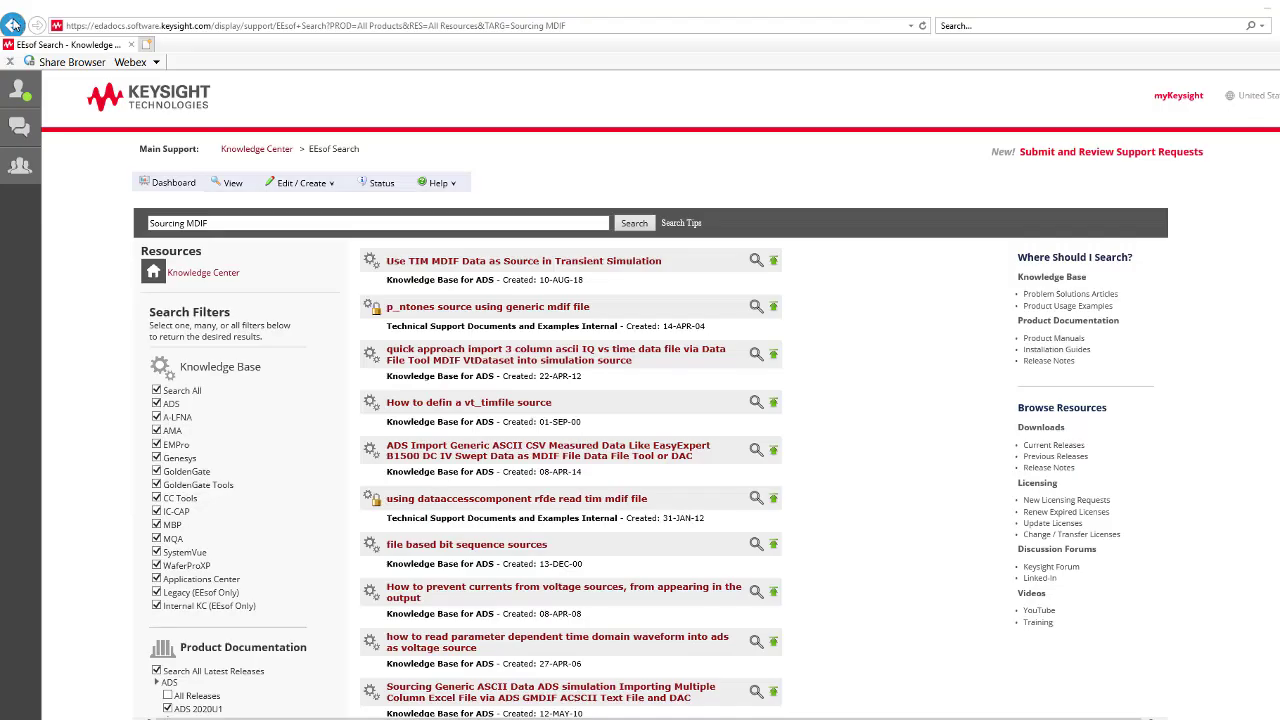
- In the web browser, return to the Keysight Knowledge Center home page and search all products and resources for "Sourcing MDIF"
click(12, 24)
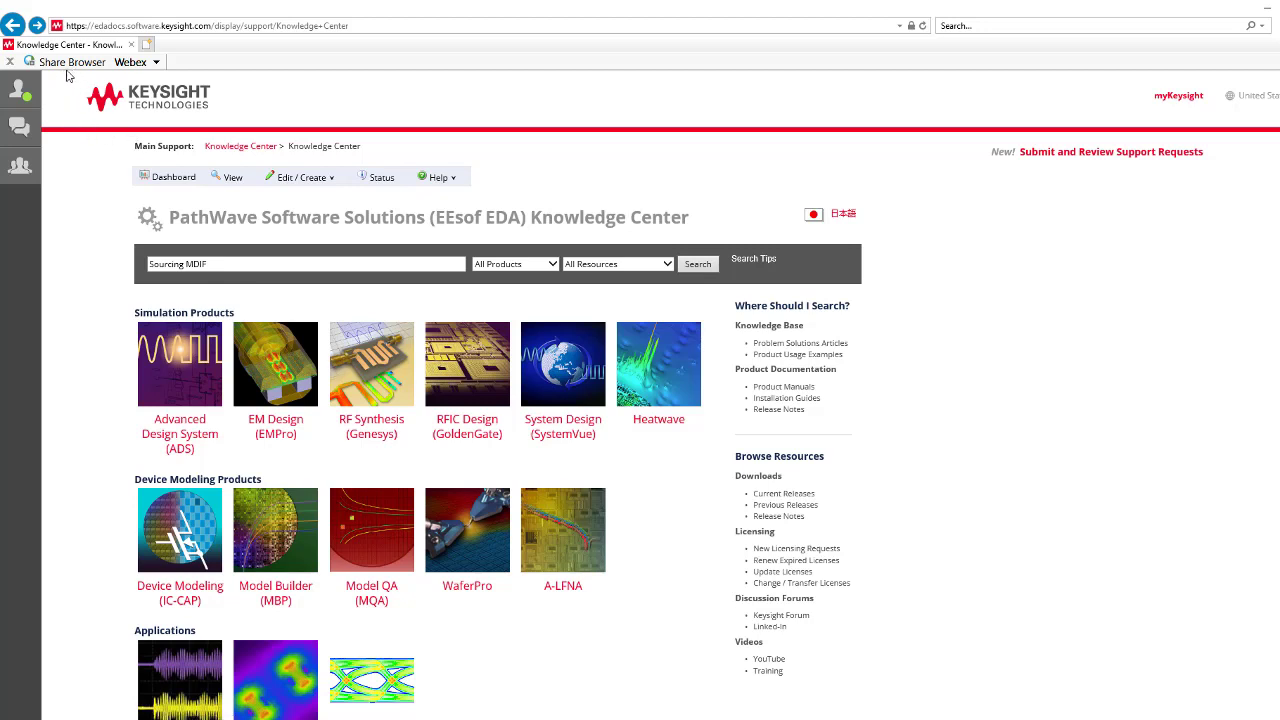
click(246, 266)
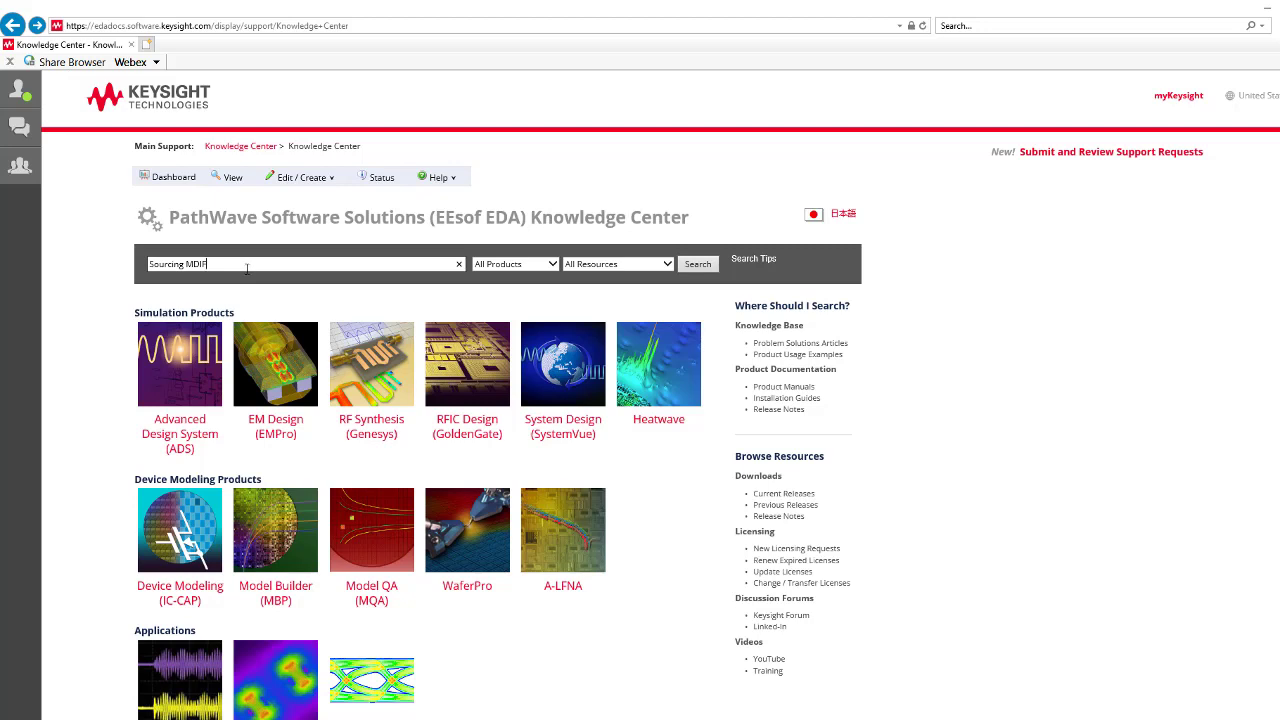
key(Return)
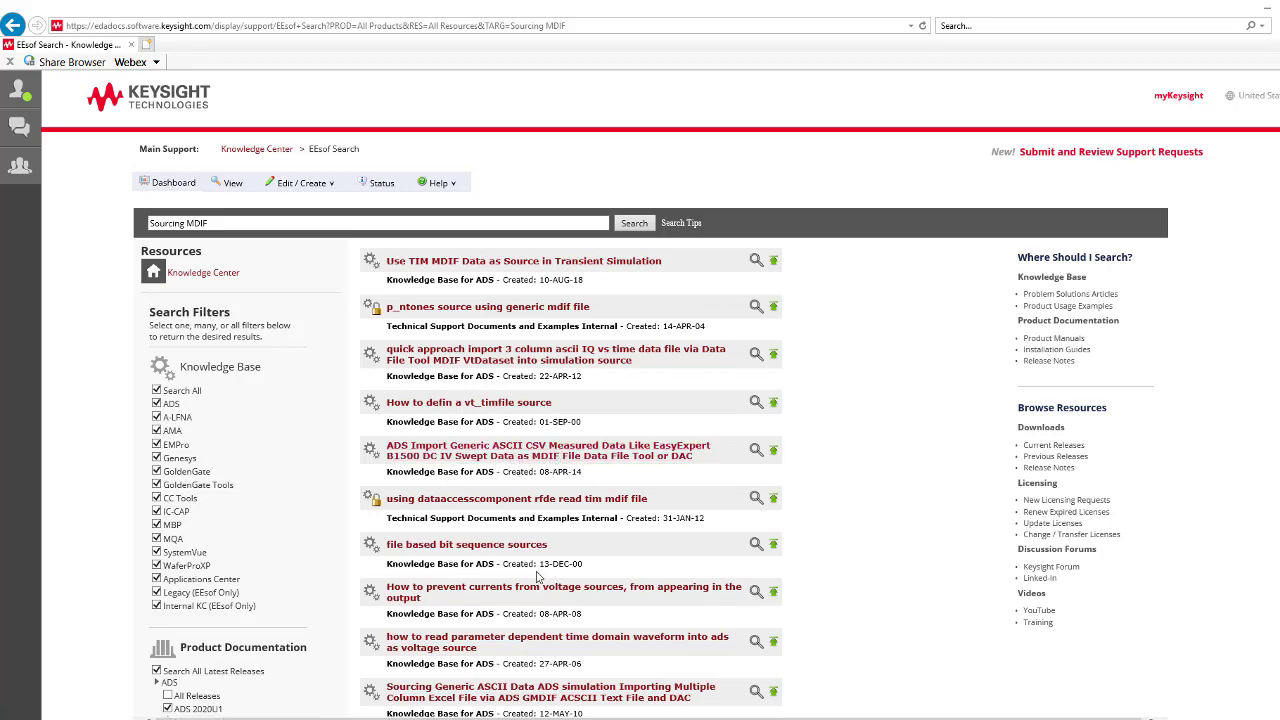
- Open the article on sourcing generic ASCII data via GMDIF text file and DAC, and review its import and DAC simulation setup instructions
scroll(536, 577, down, 1)
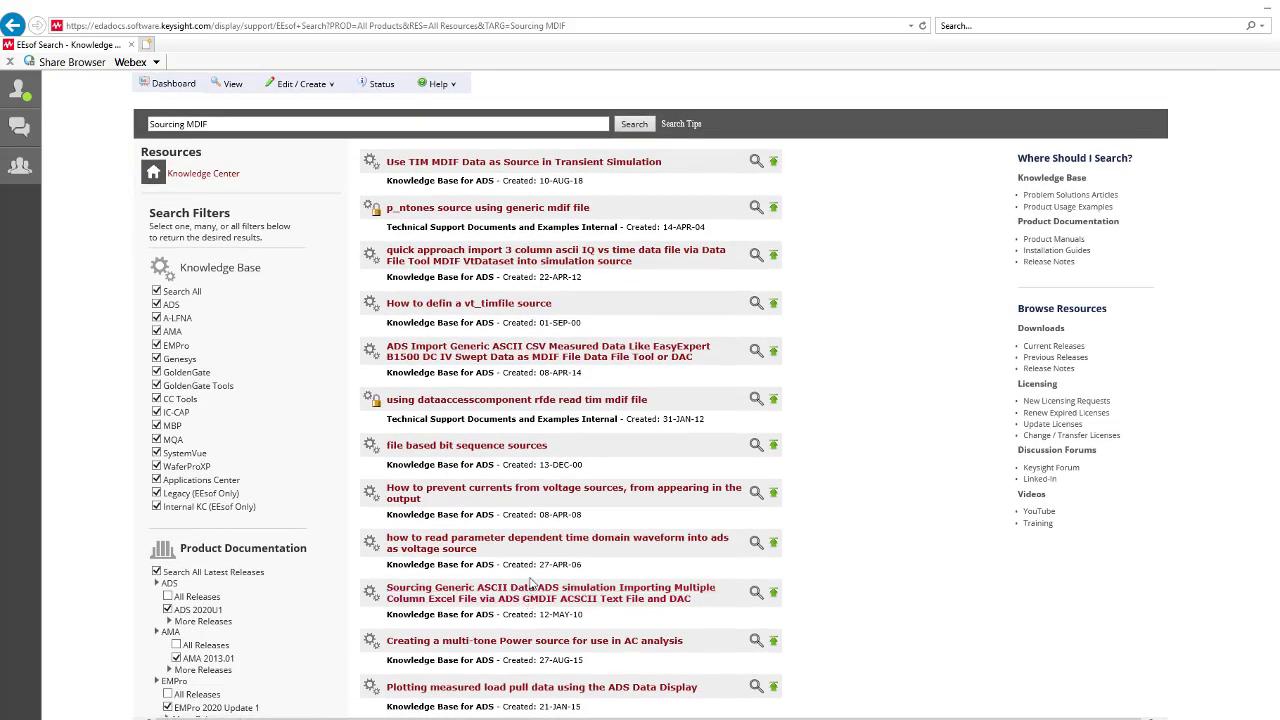
click(511, 601)
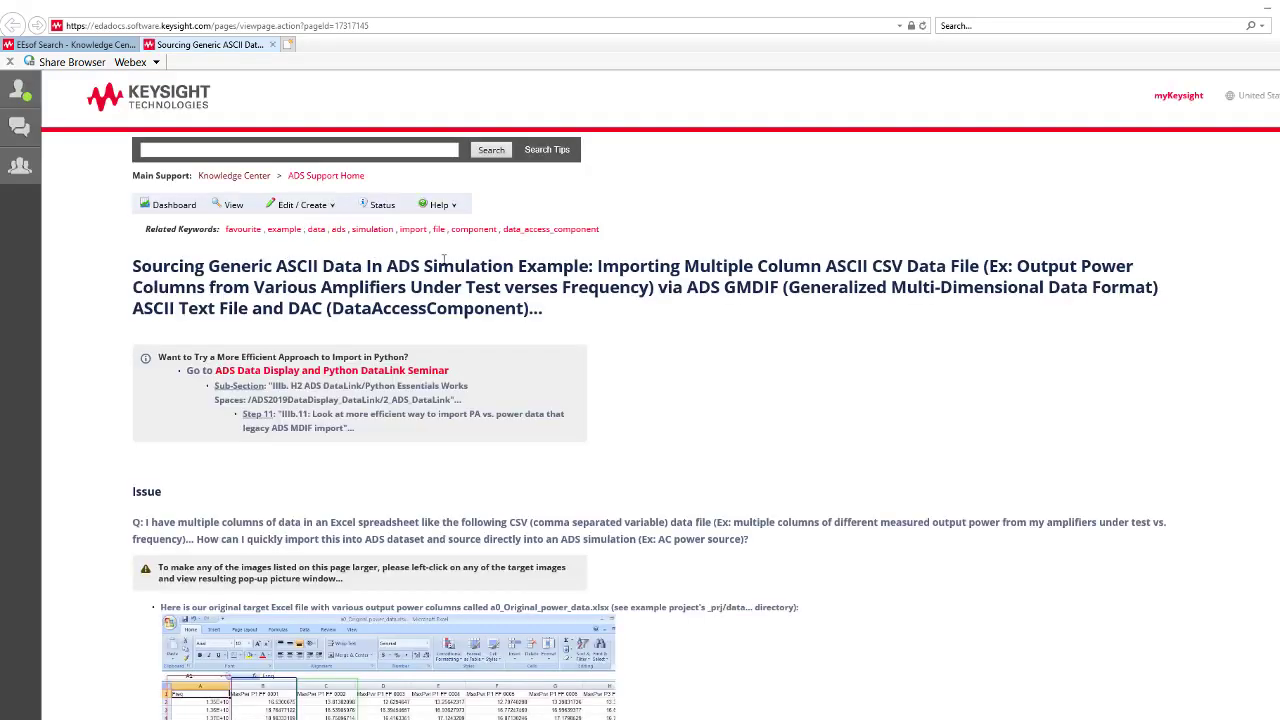
scroll(825, 378, down, 15)
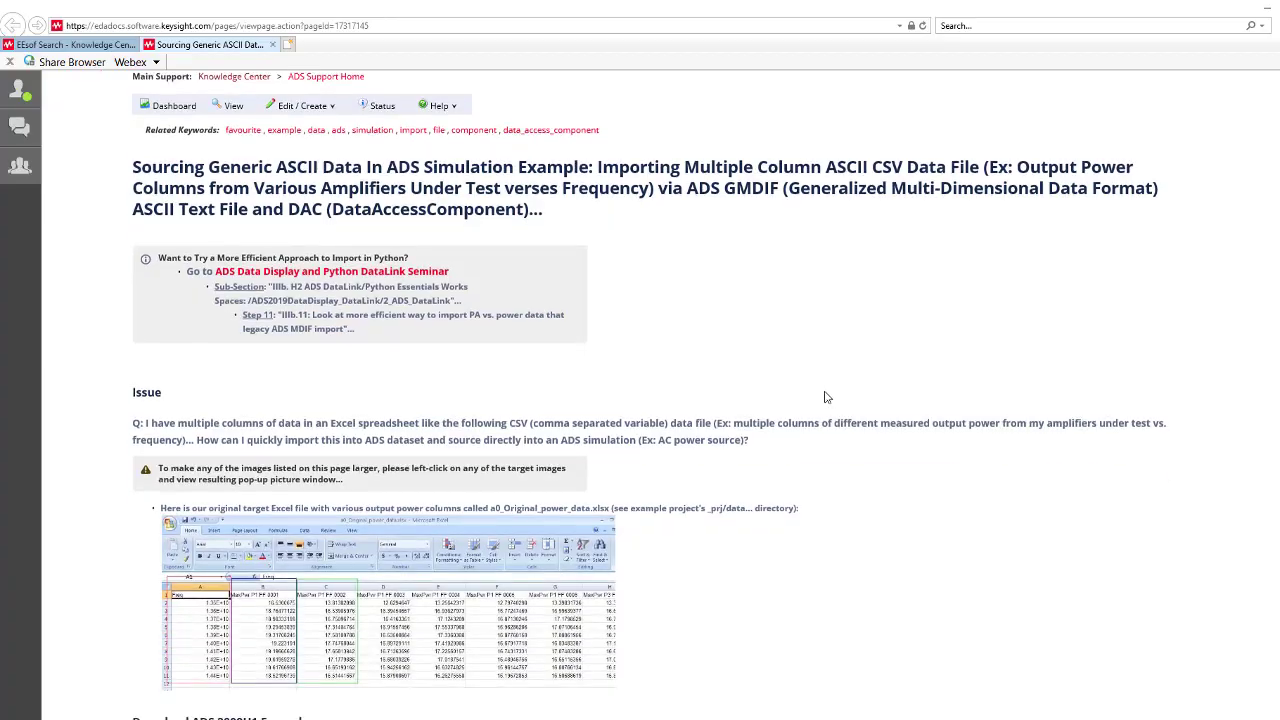
scroll(790, 400, down, 20)
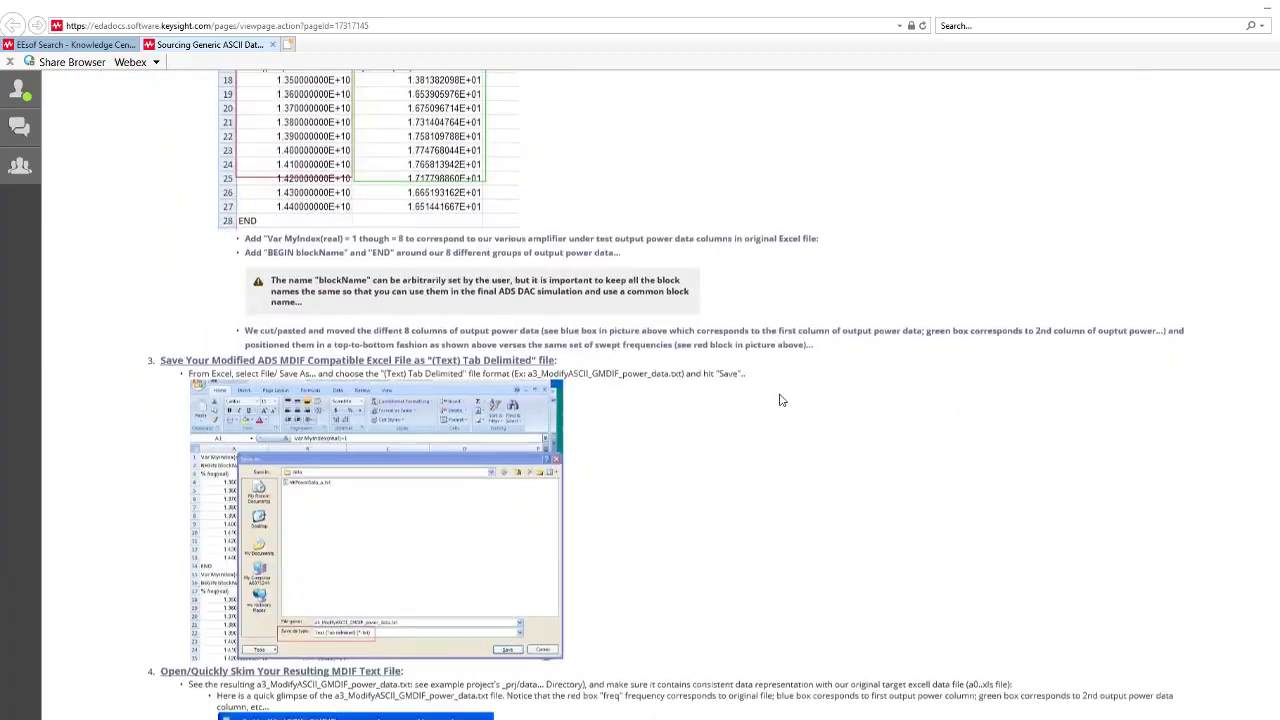
scroll(773, 400, down, 20)
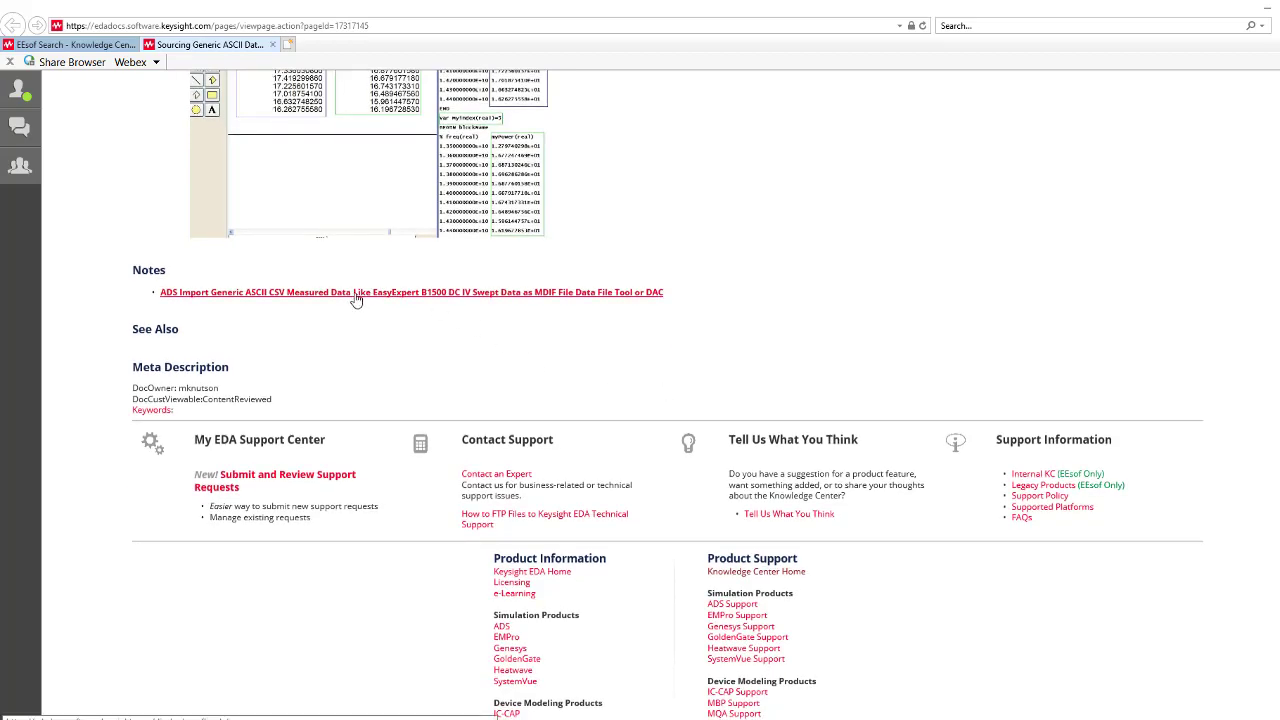
scroll(772, 300, up, 10)
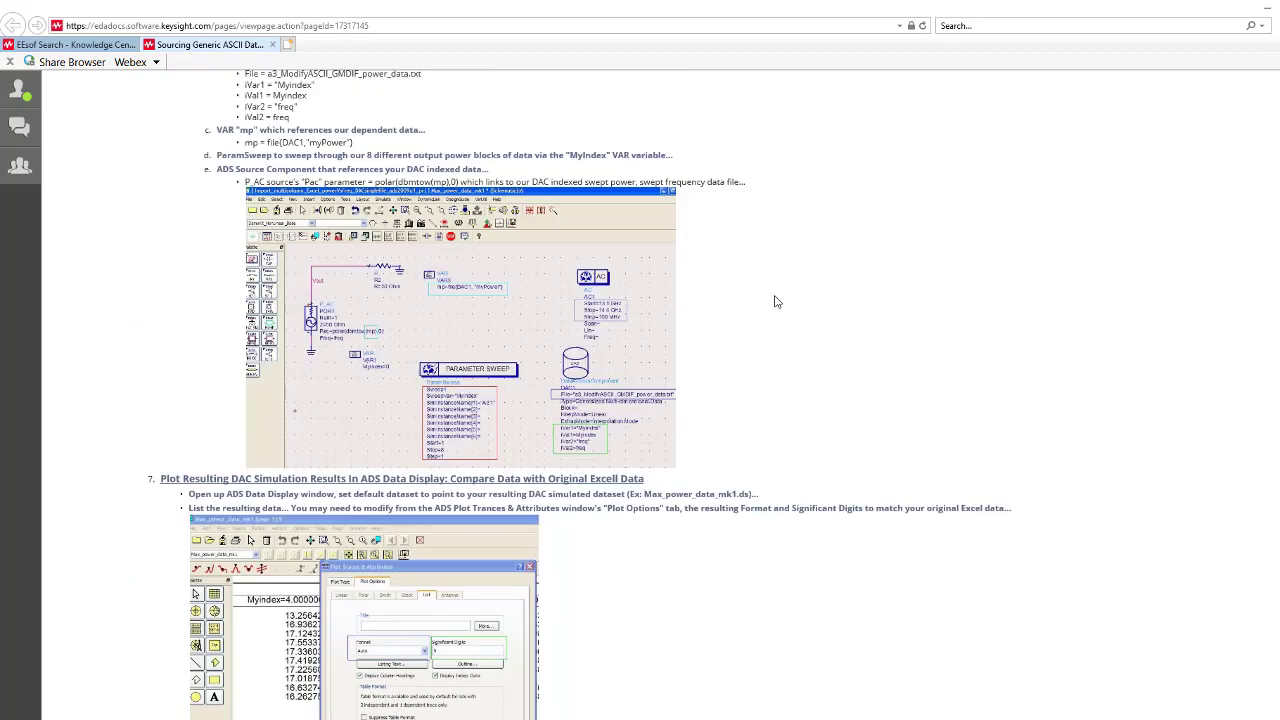
scroll(772, 300, up, 2)
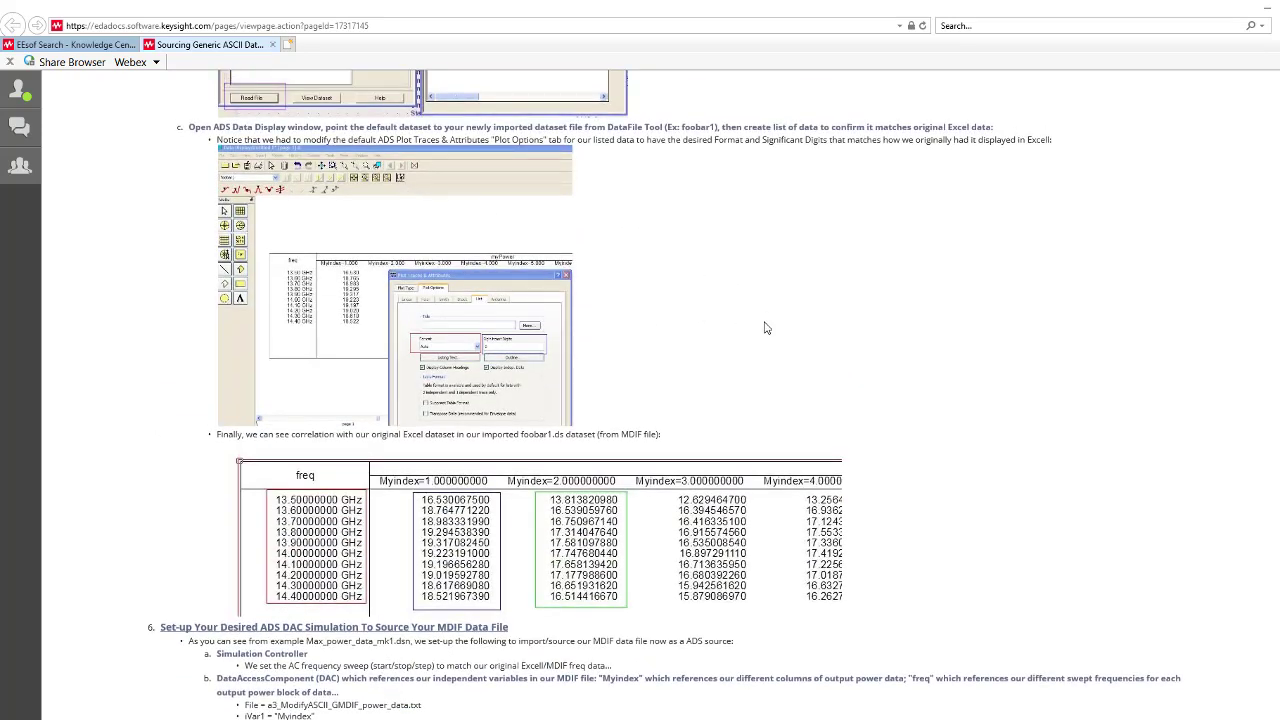